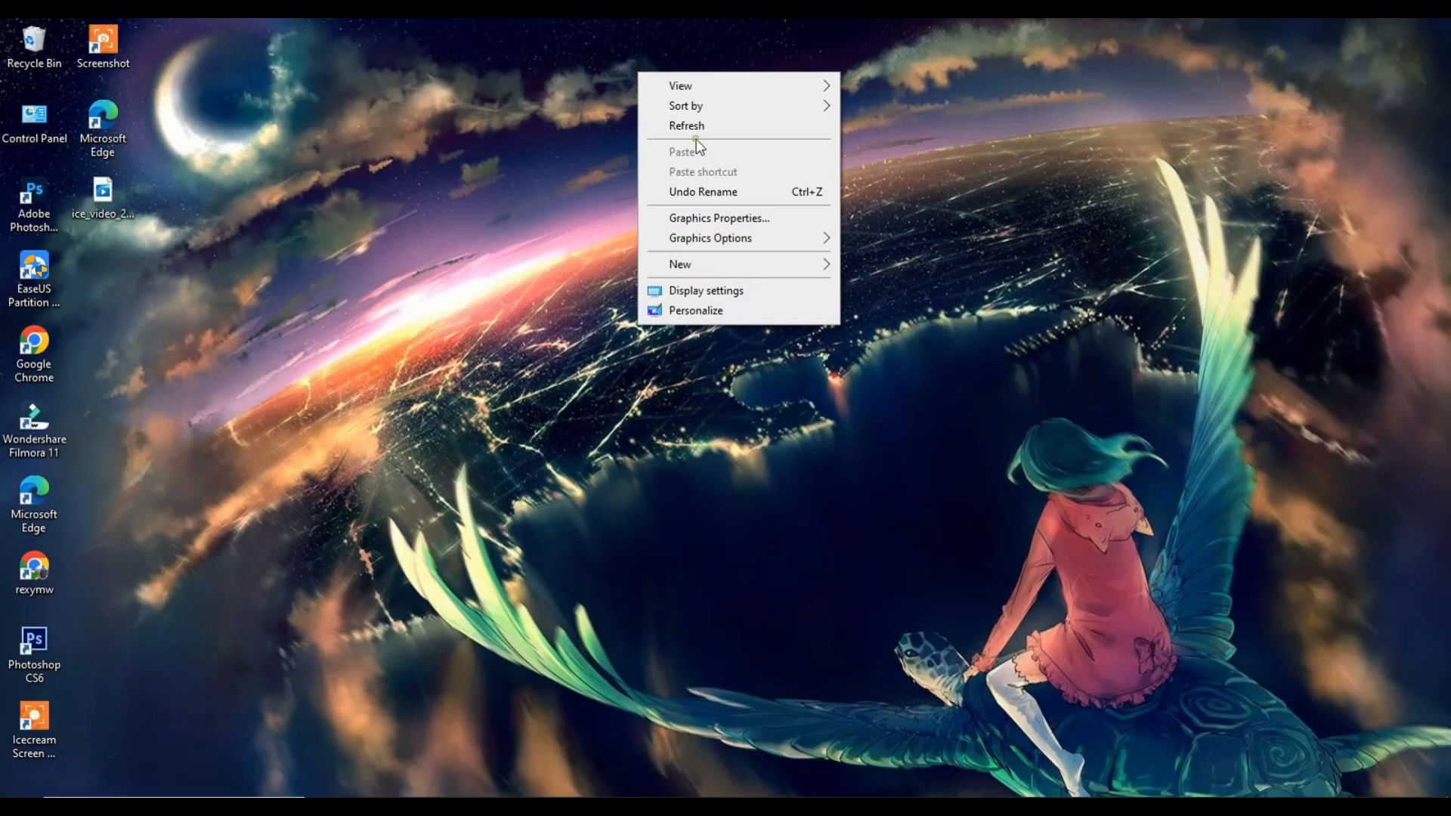
- Create a new 2600 x 4000 px document at 300 pixels/inch in RGB Color with a white background in Photoshop
click(687, 126)
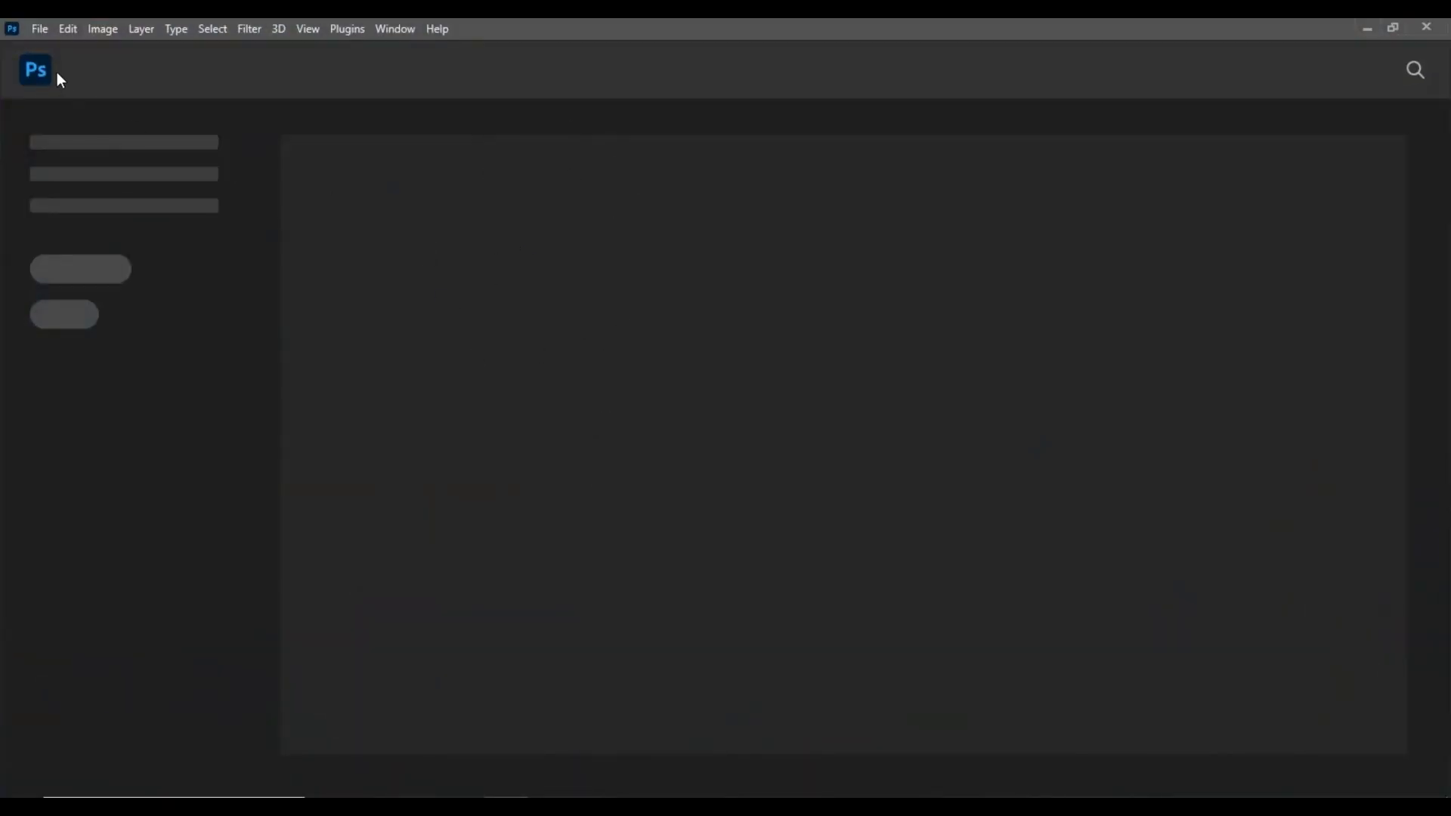
click(39, 35)
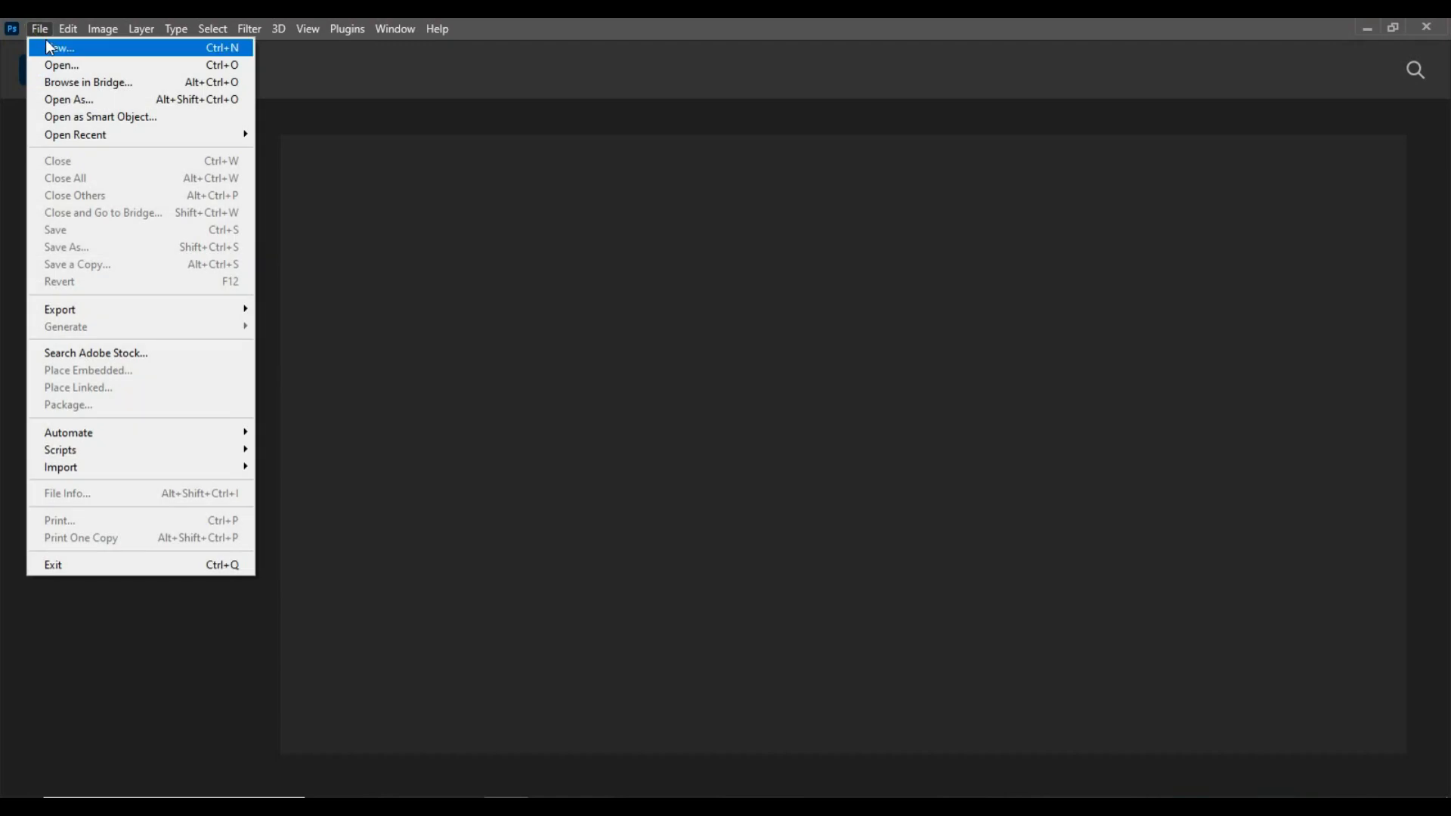
click(55, 53)
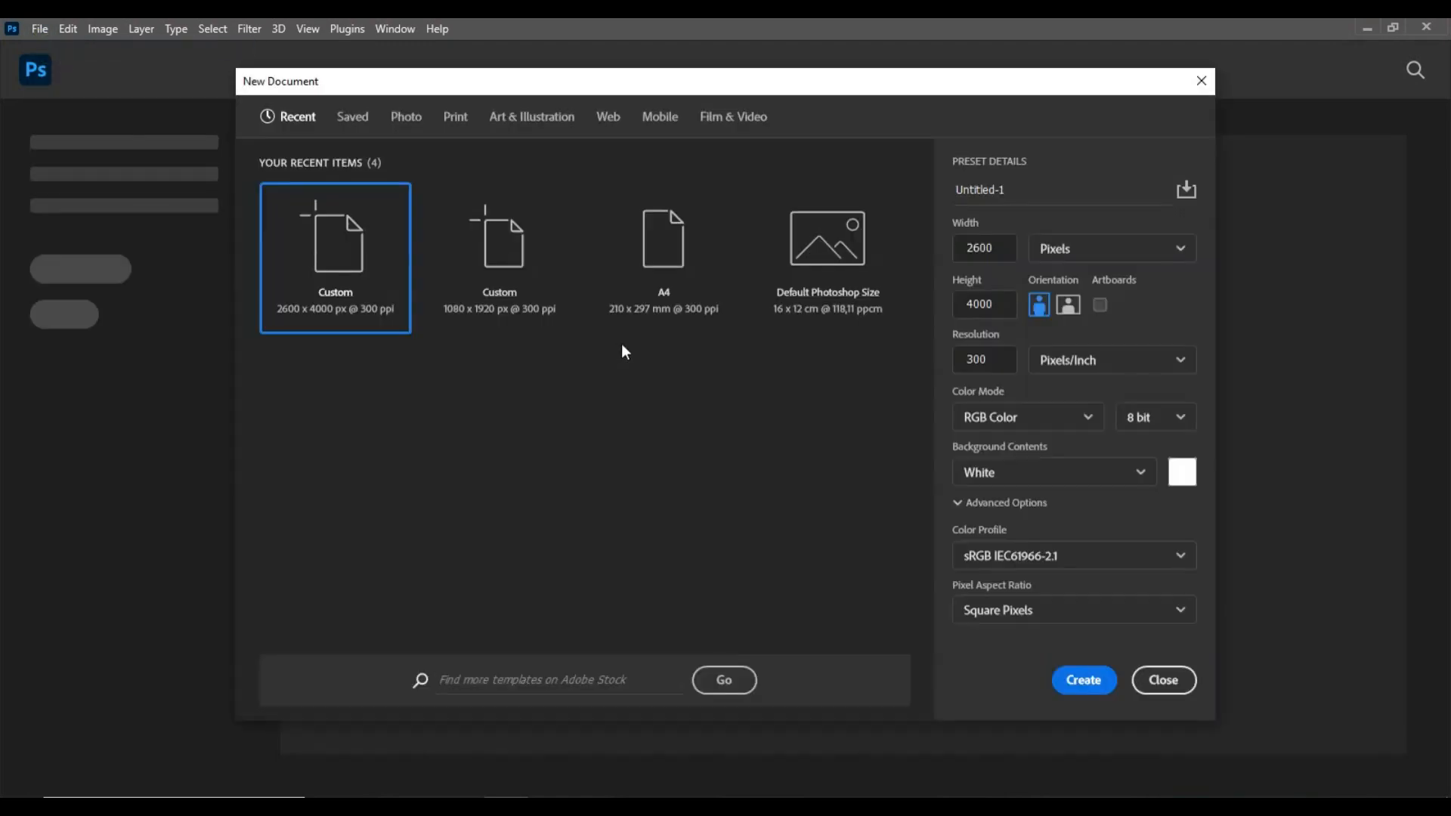
click(983, 252)
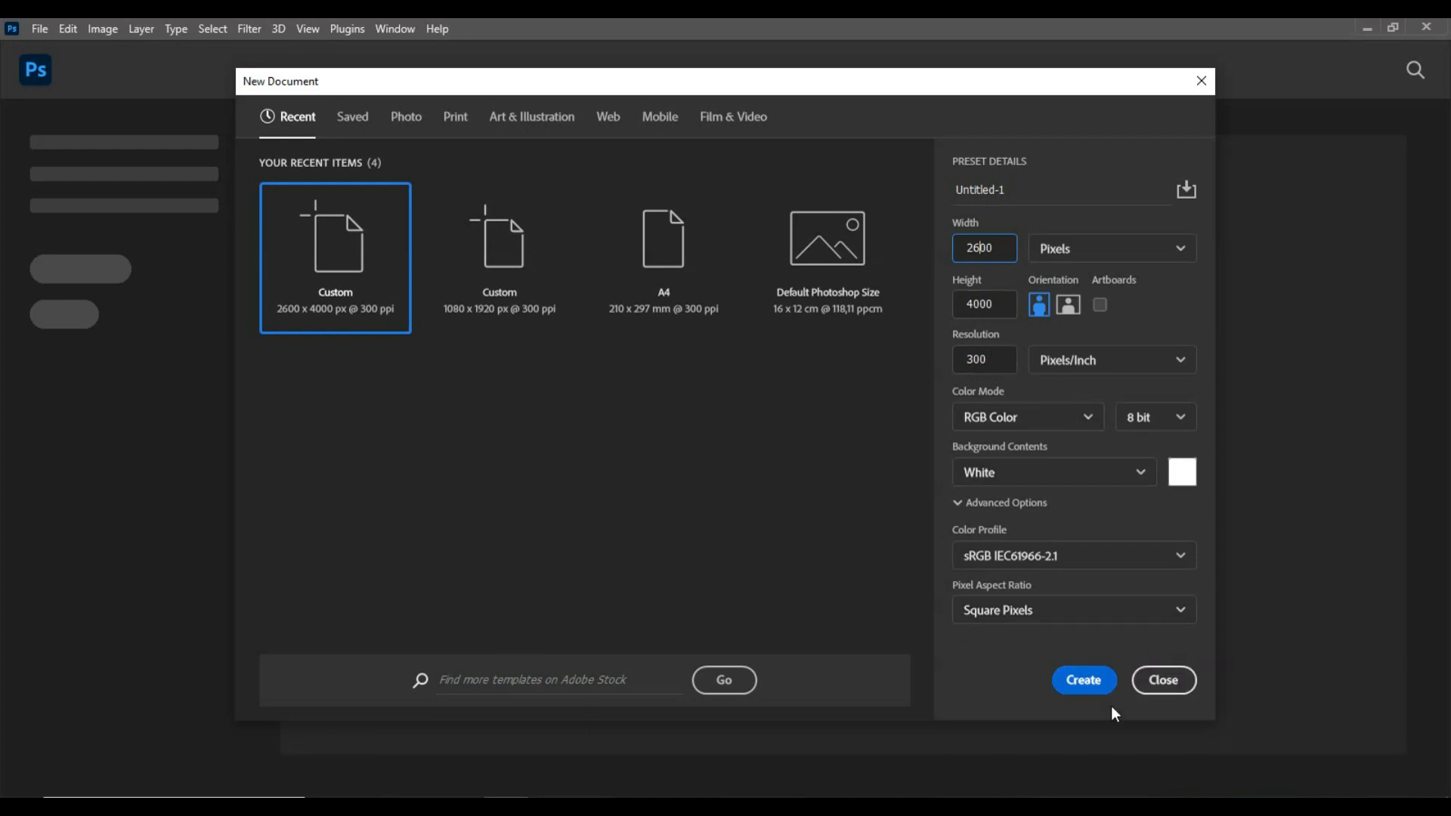
click(1083, 681)
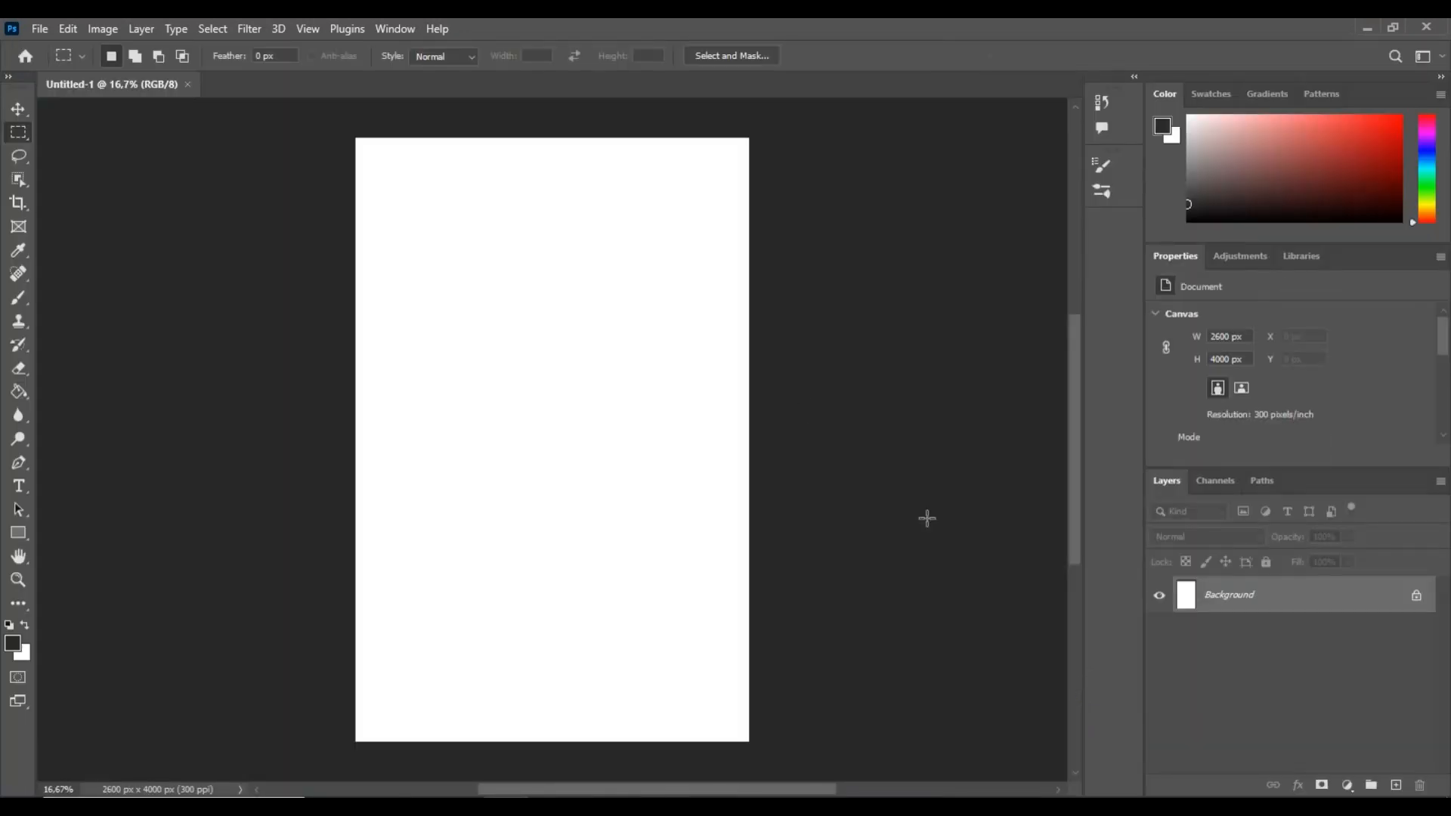
scroll(690, 379, up, 4)
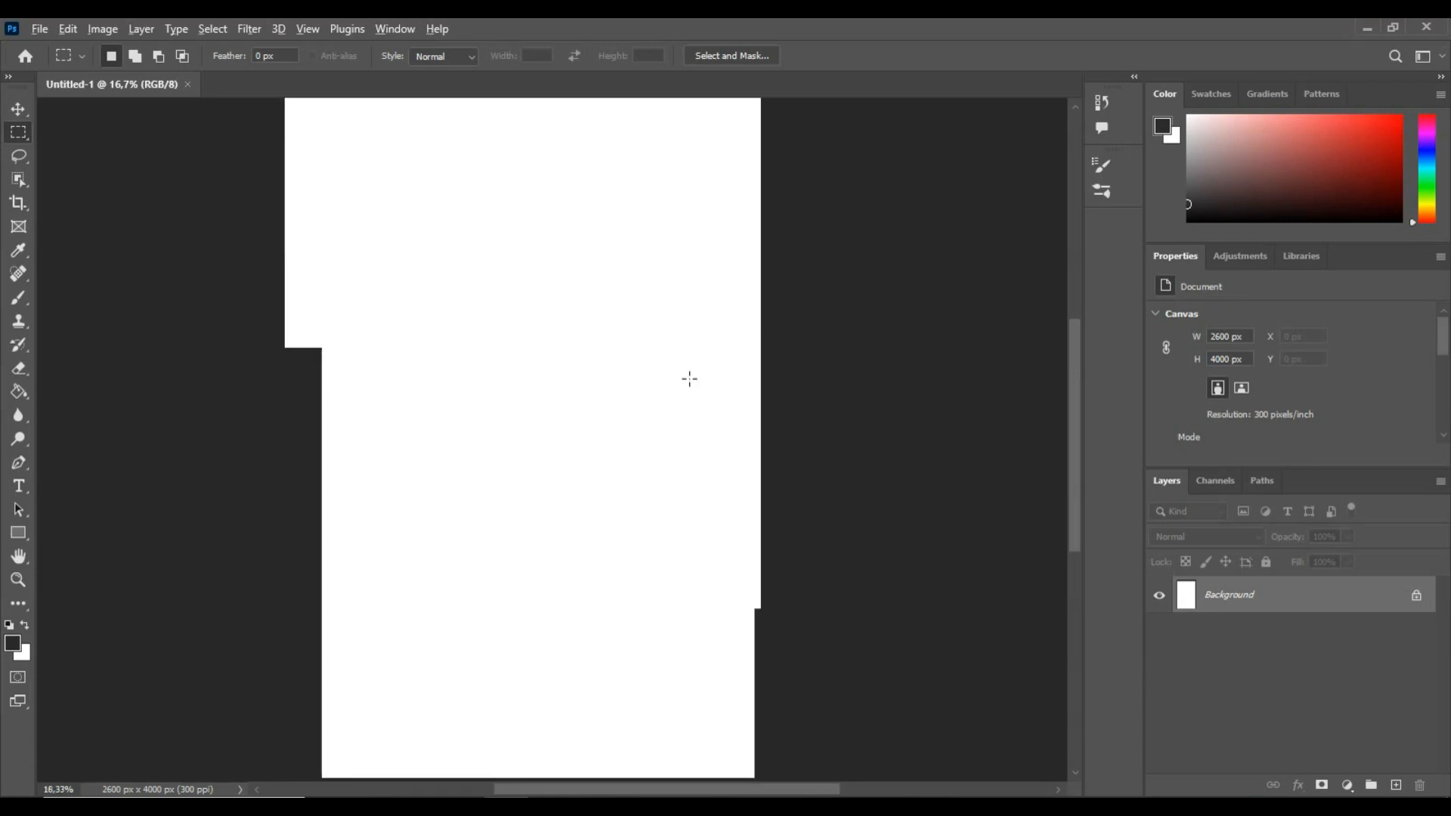
scroll(689, 379, down, 5)
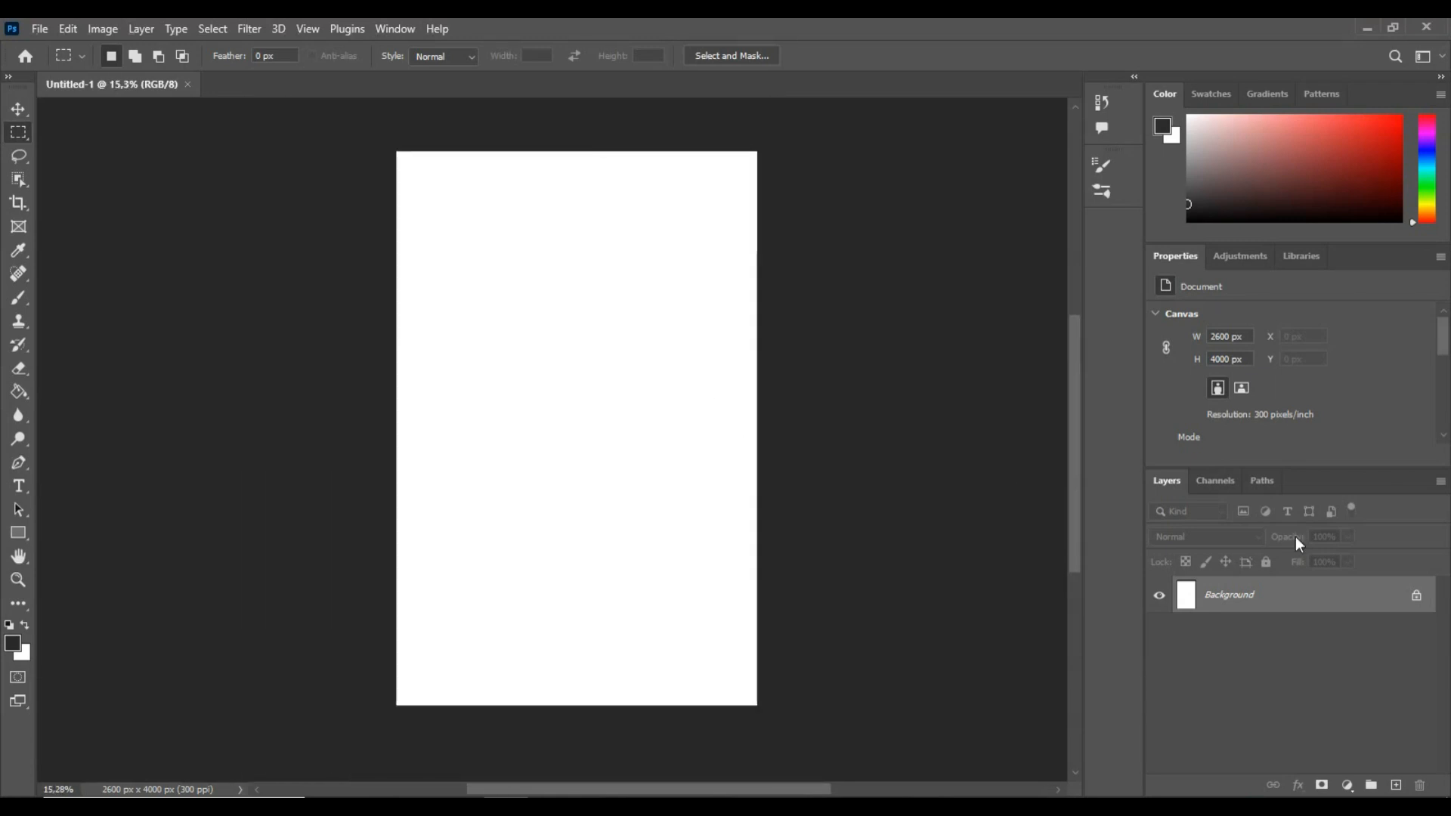
- Add a new layer named Image and delete the Background layer
click(1398, 786)
double_click(1219, 595)
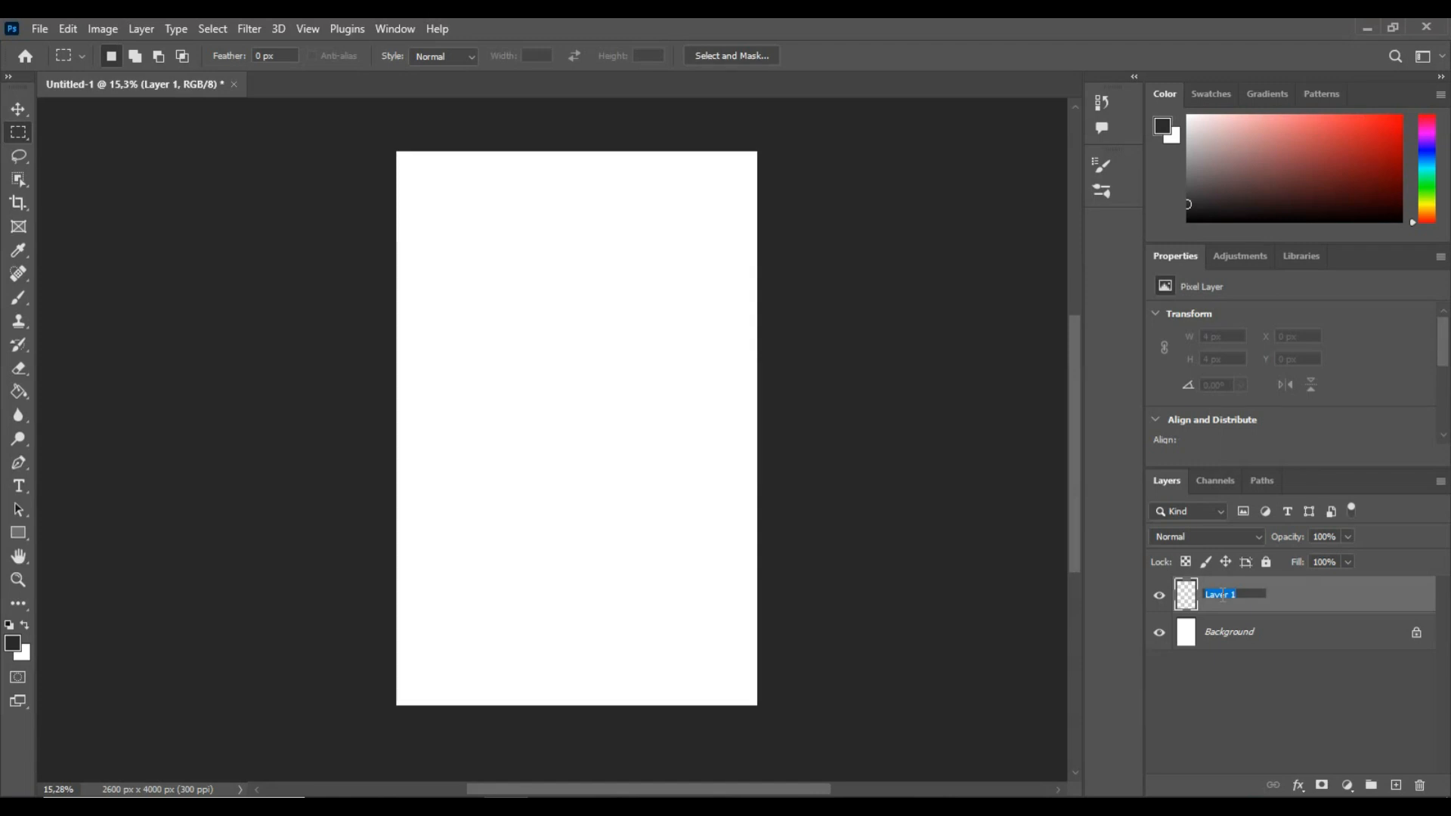
key(BackSpace)
text(Image)
key(Return)
click(1236, 639)
drag(1232, 639, 1420, 786)
- Convert the Image layer to a smart object and open its contents for editing
right_click(1255, 600)
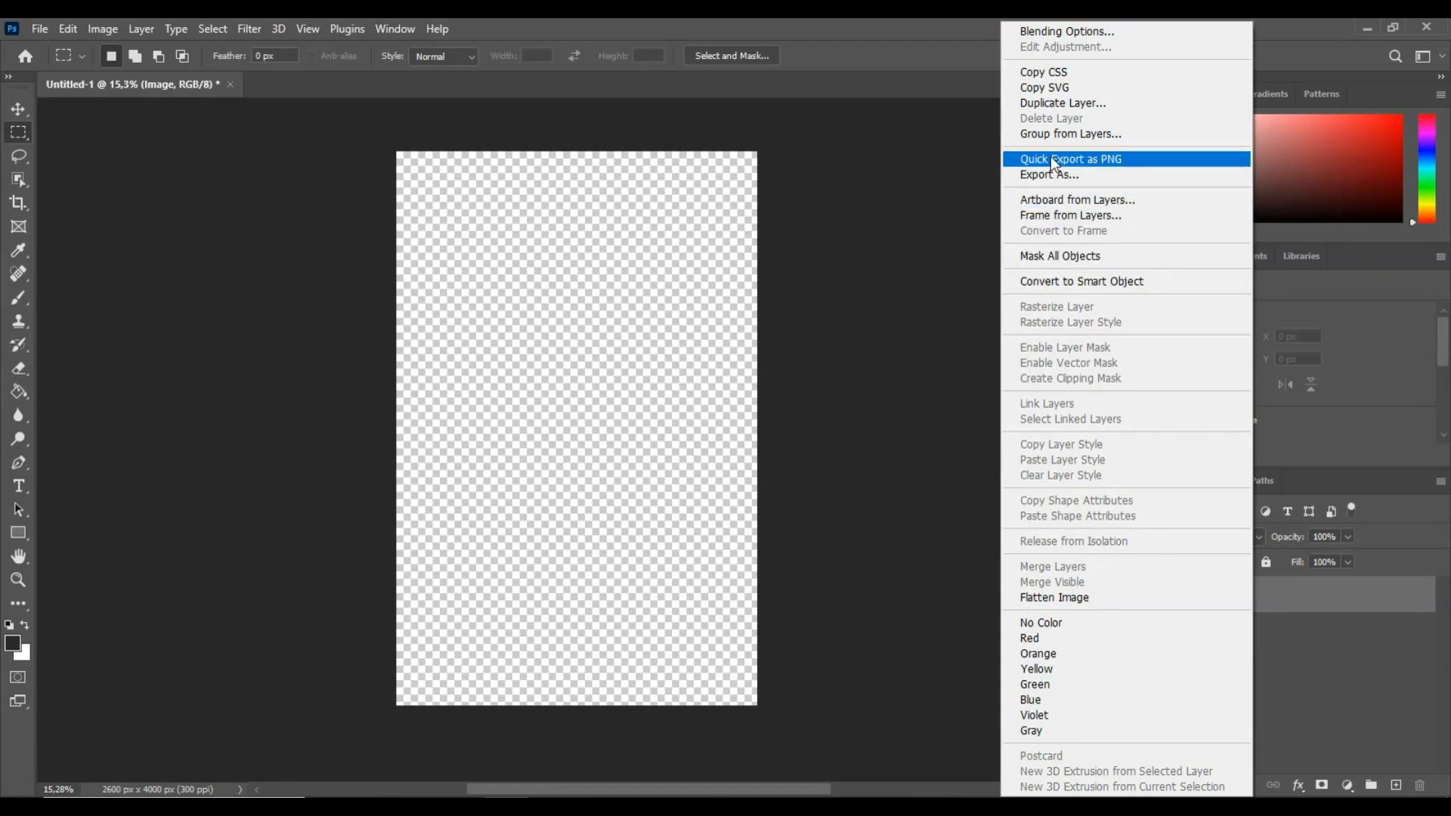
click(1074, 284)
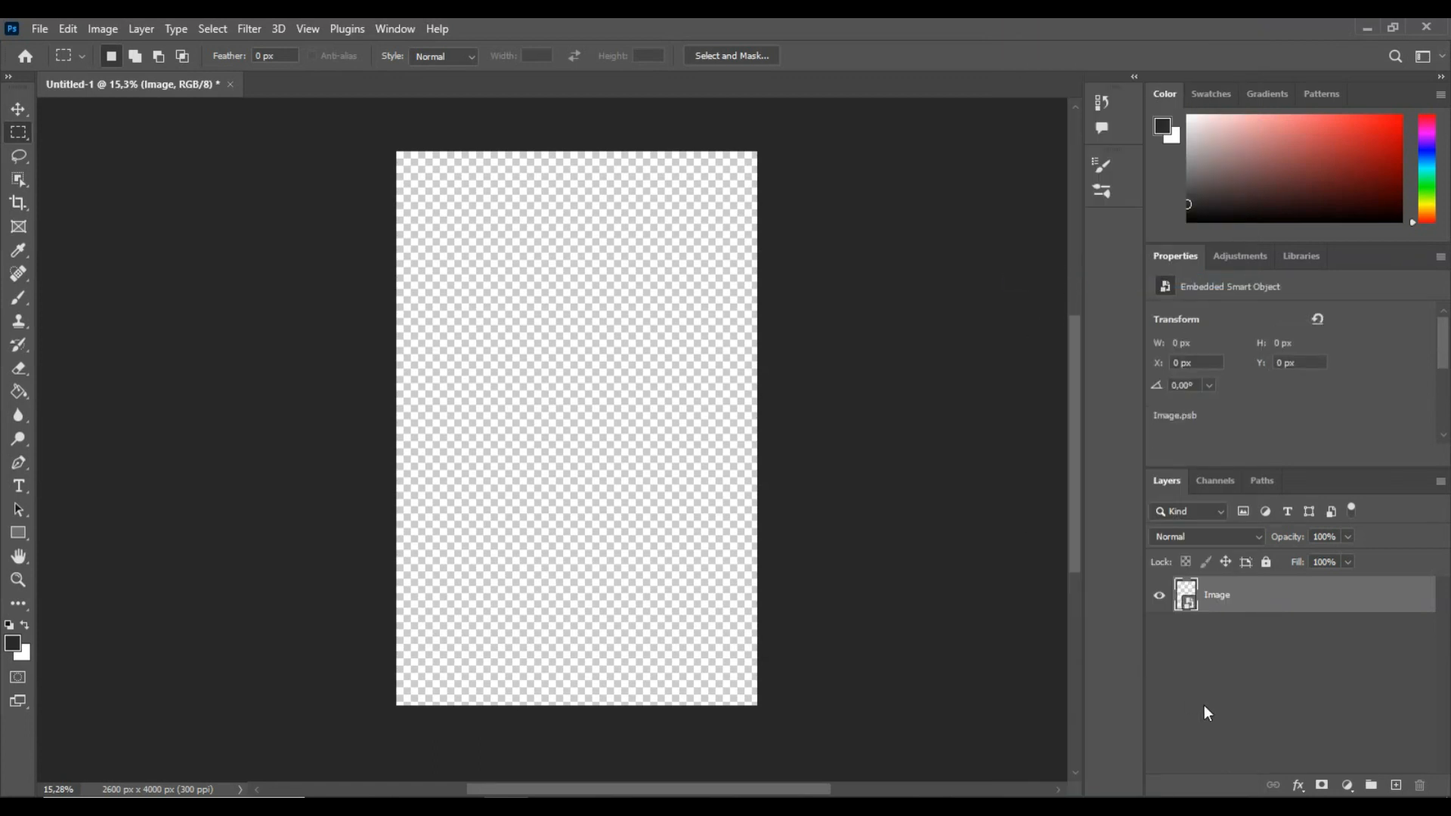
right_click(1224, 605)
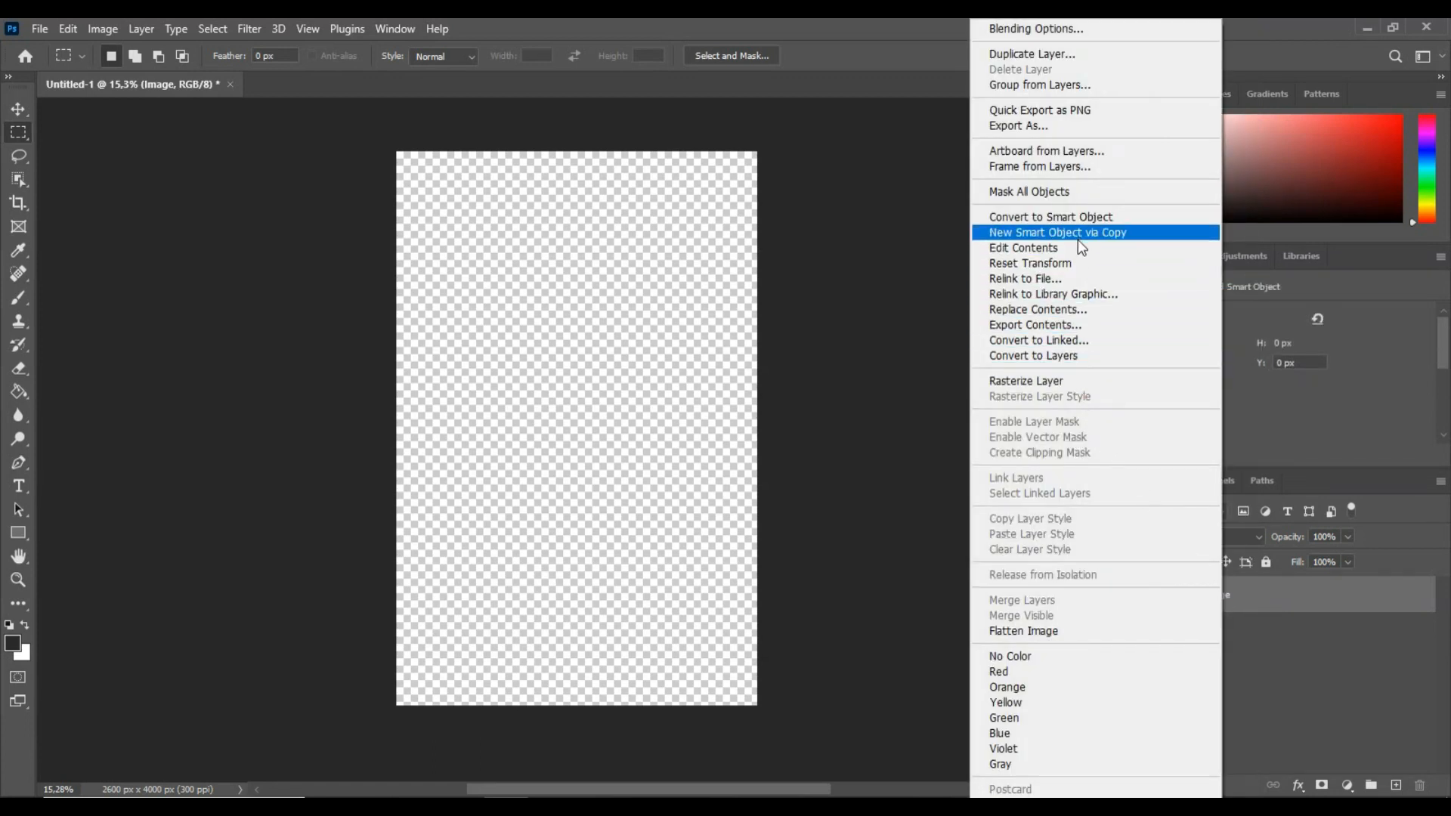
click(1028, 247)
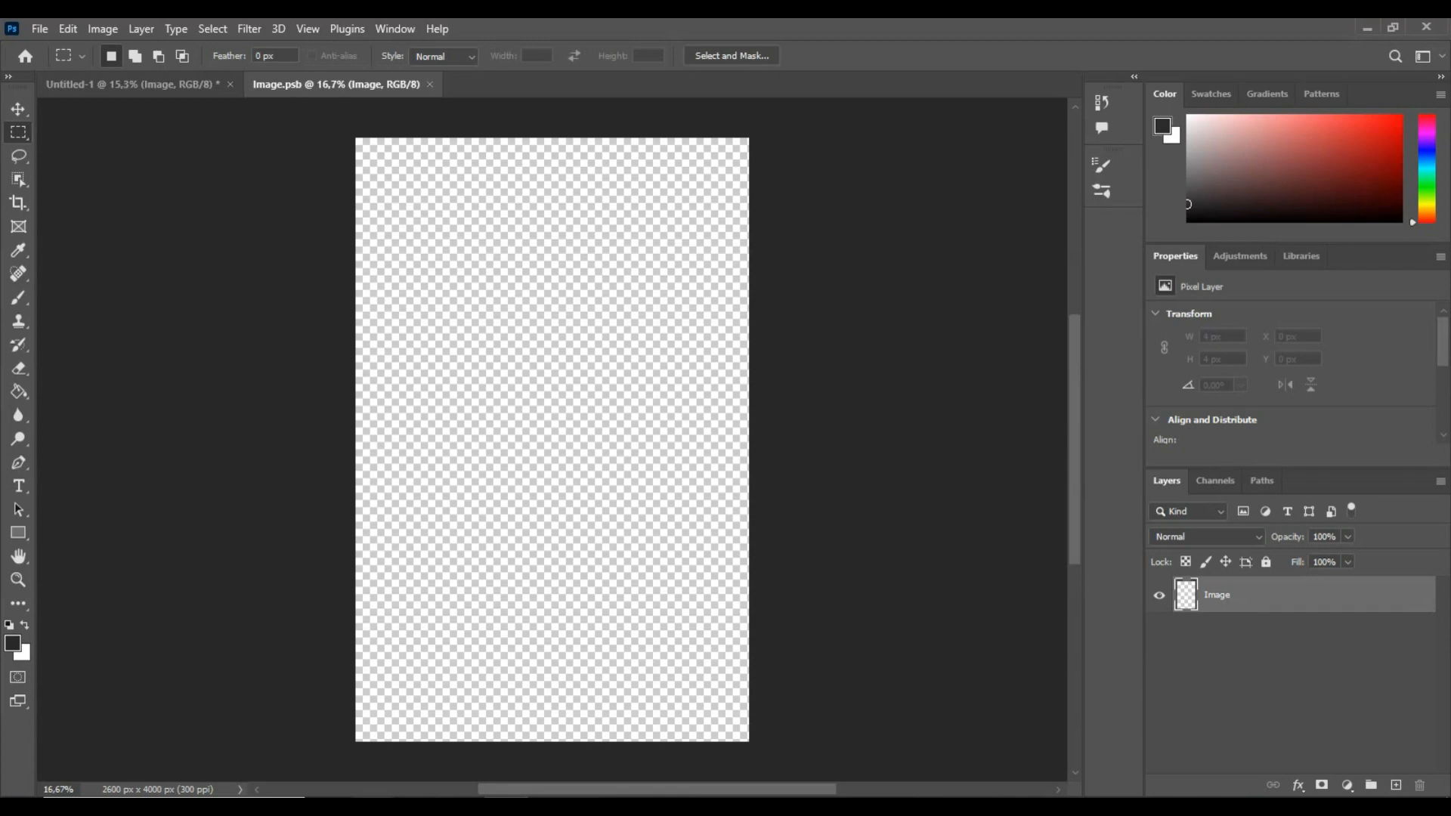
- Place the photo IMG-20190802-WA0010.jpg from folder E in File Explorer into the Image.psb document
click(348, 774)
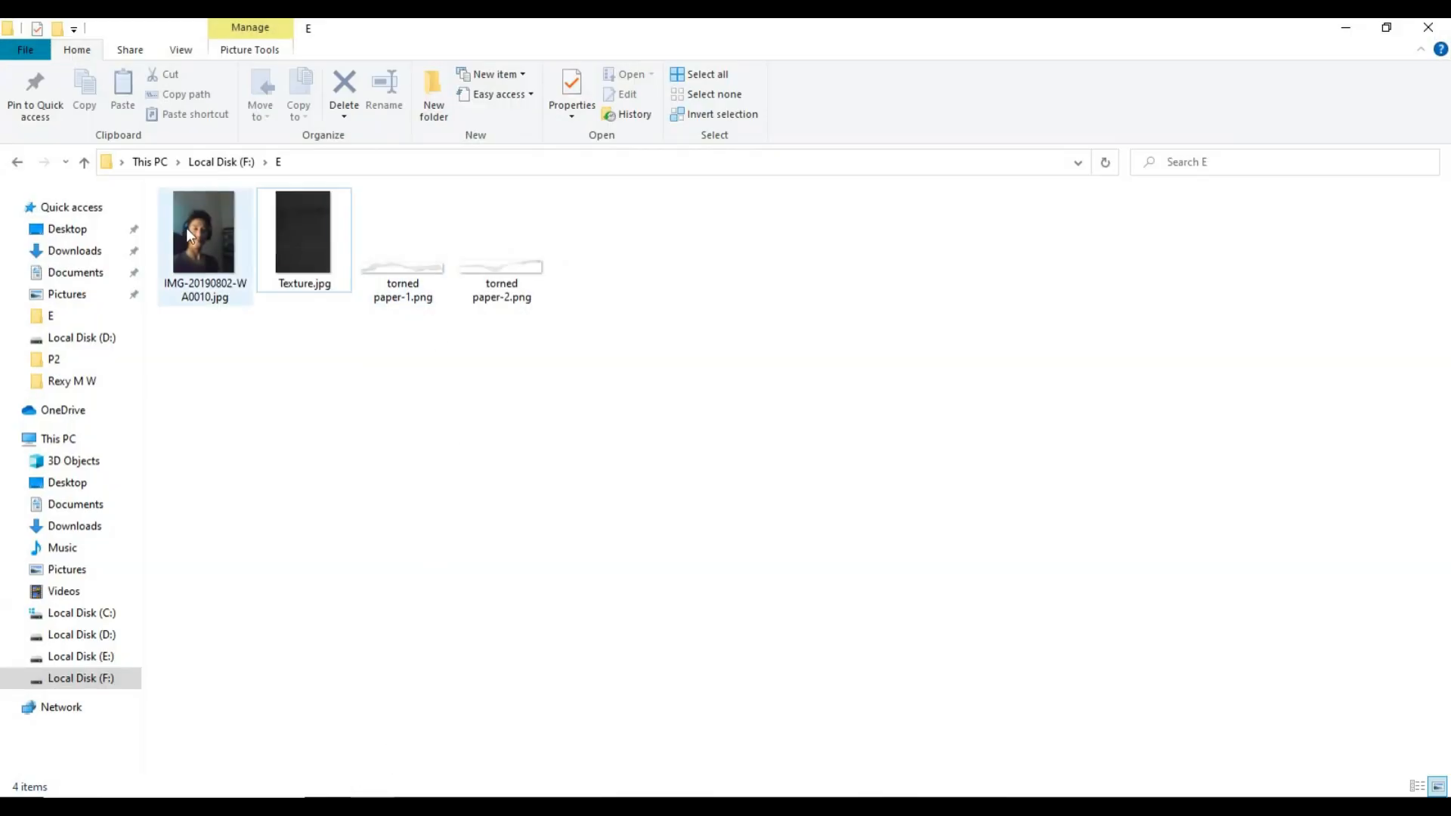
click(187, 235)
drag(203, 242, 545, 461)
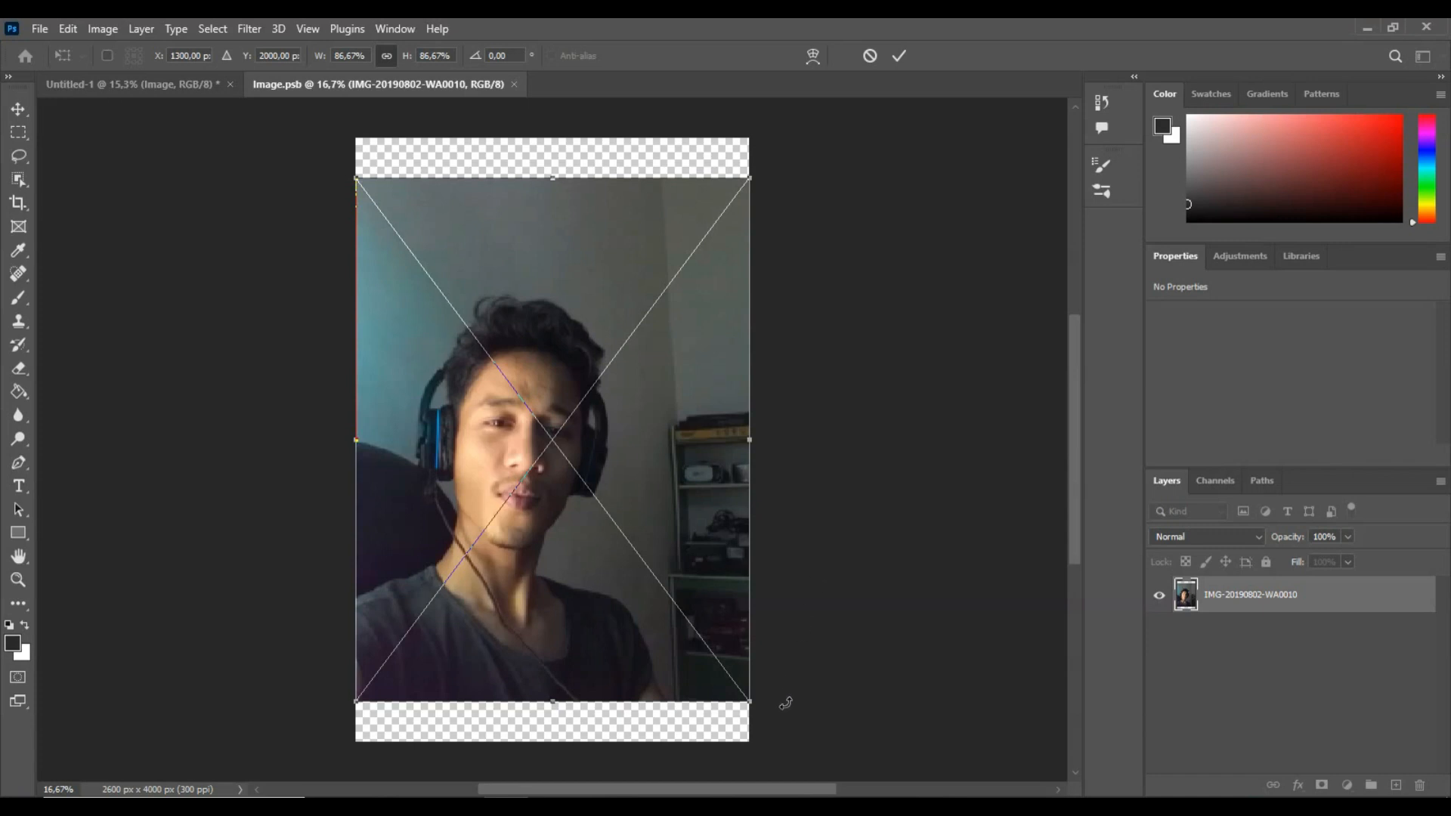
- Scale the placed photo proportionally to about 138% and position it so the face is centred and the canvas is covered
drag(751, 704, 857, 761)
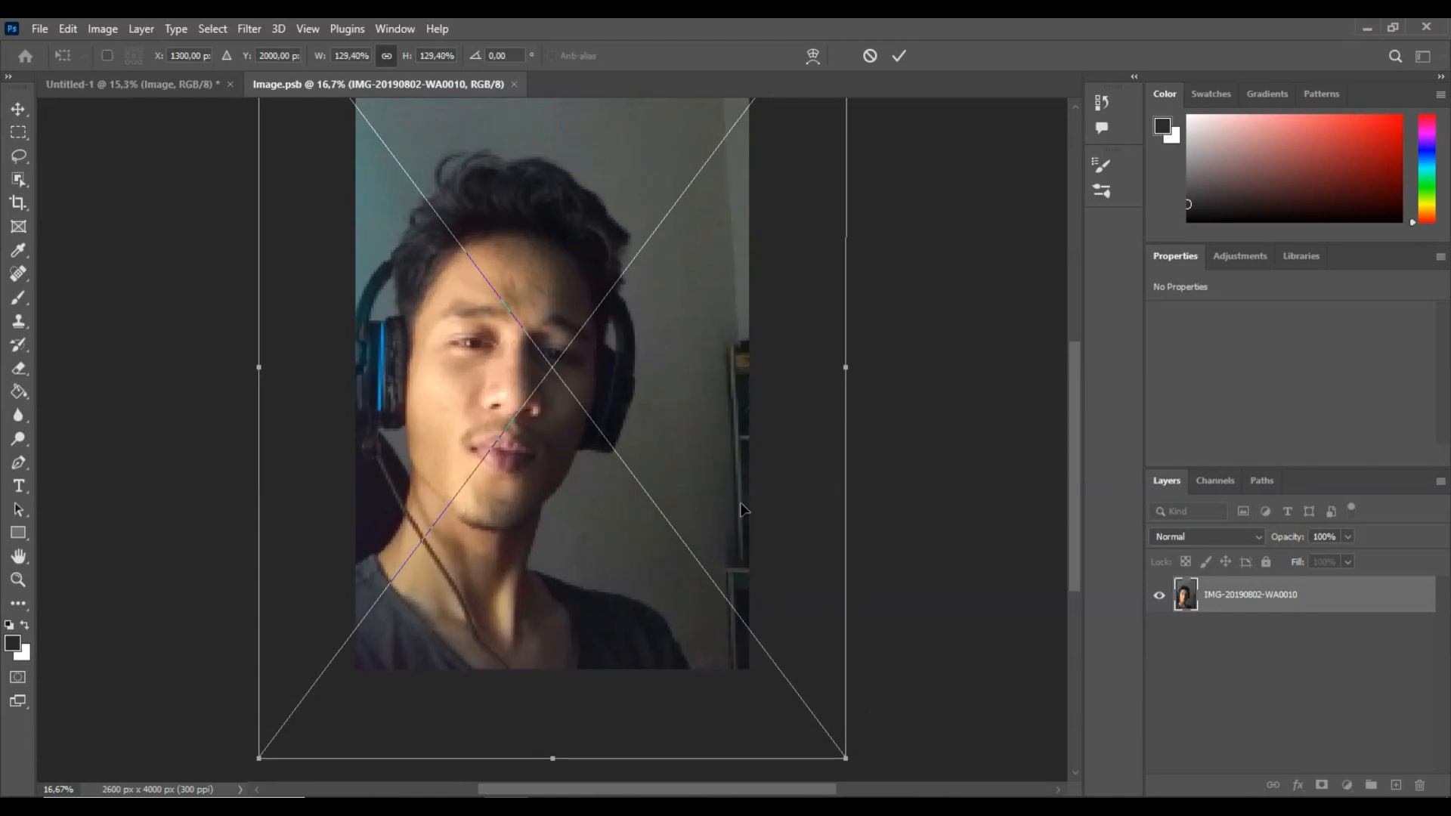
scroll(724, 462, down, 1)
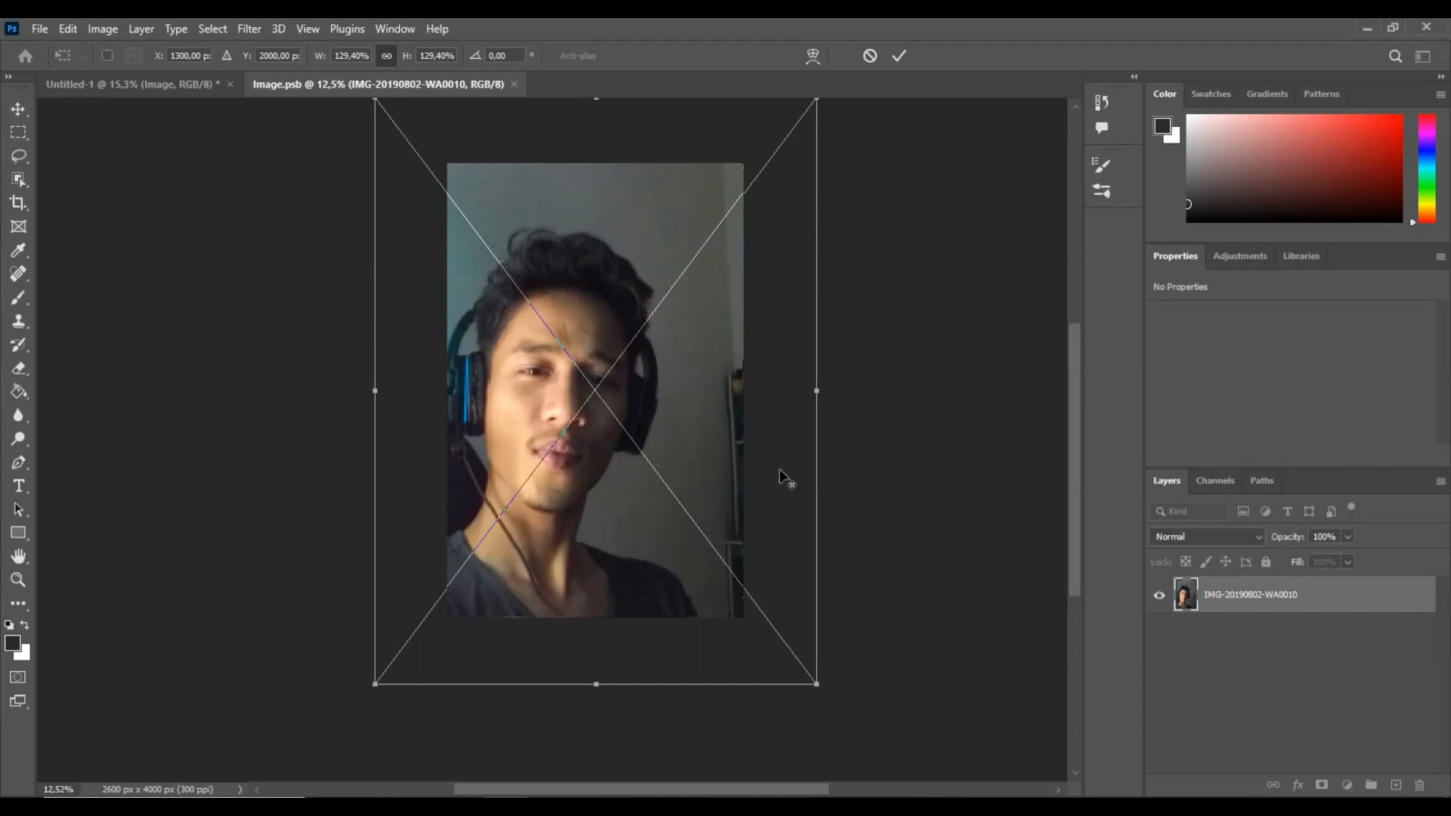
drag(865, 411, 874, 458)
drag(694, 440, 726, 406)
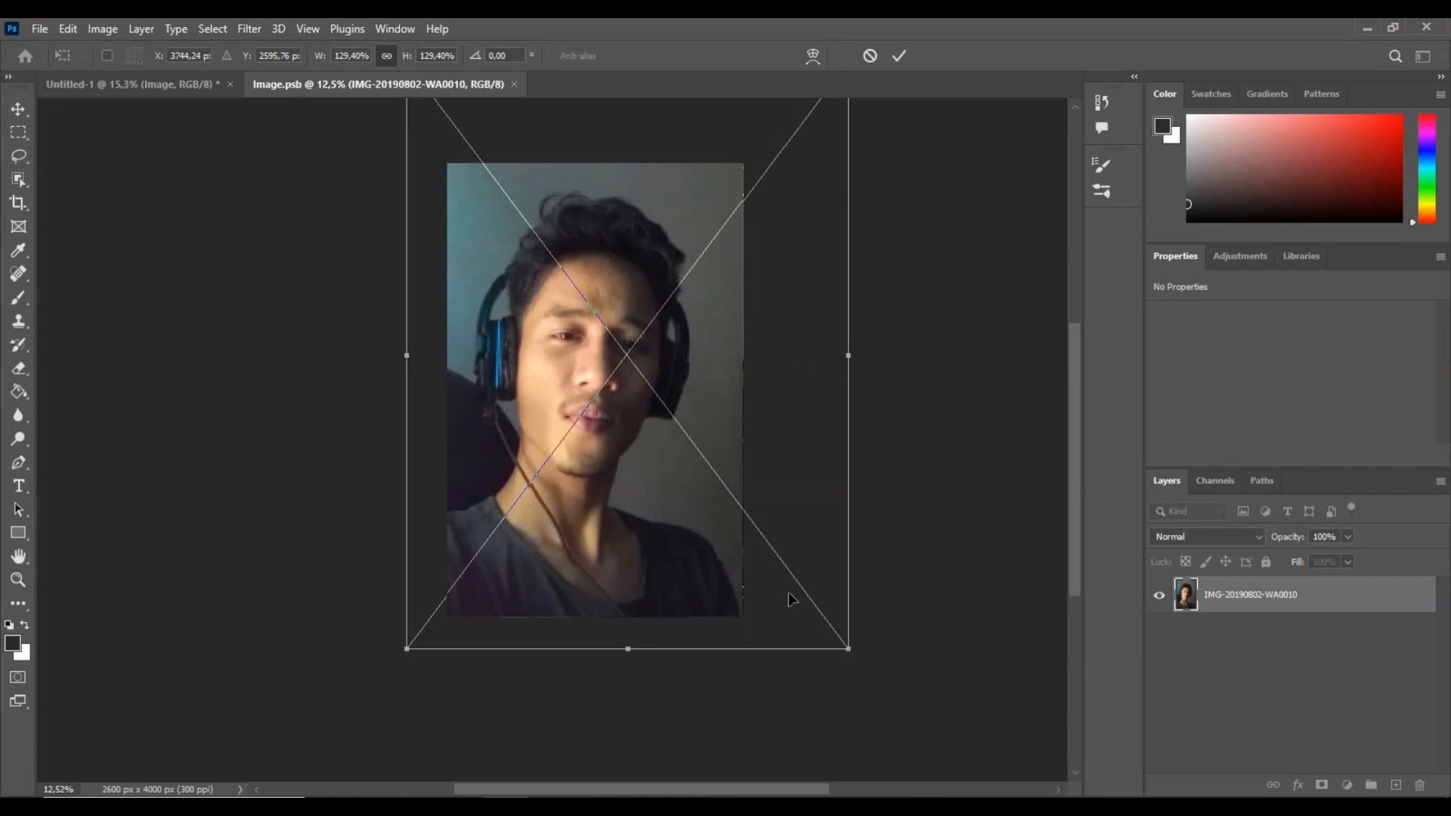
drag(847, 647, 859, 661)
mouse_move(748, 552)
mouse_down()
mouse_move(781, 584)
mouse_move(769, 569)
mouse_up()
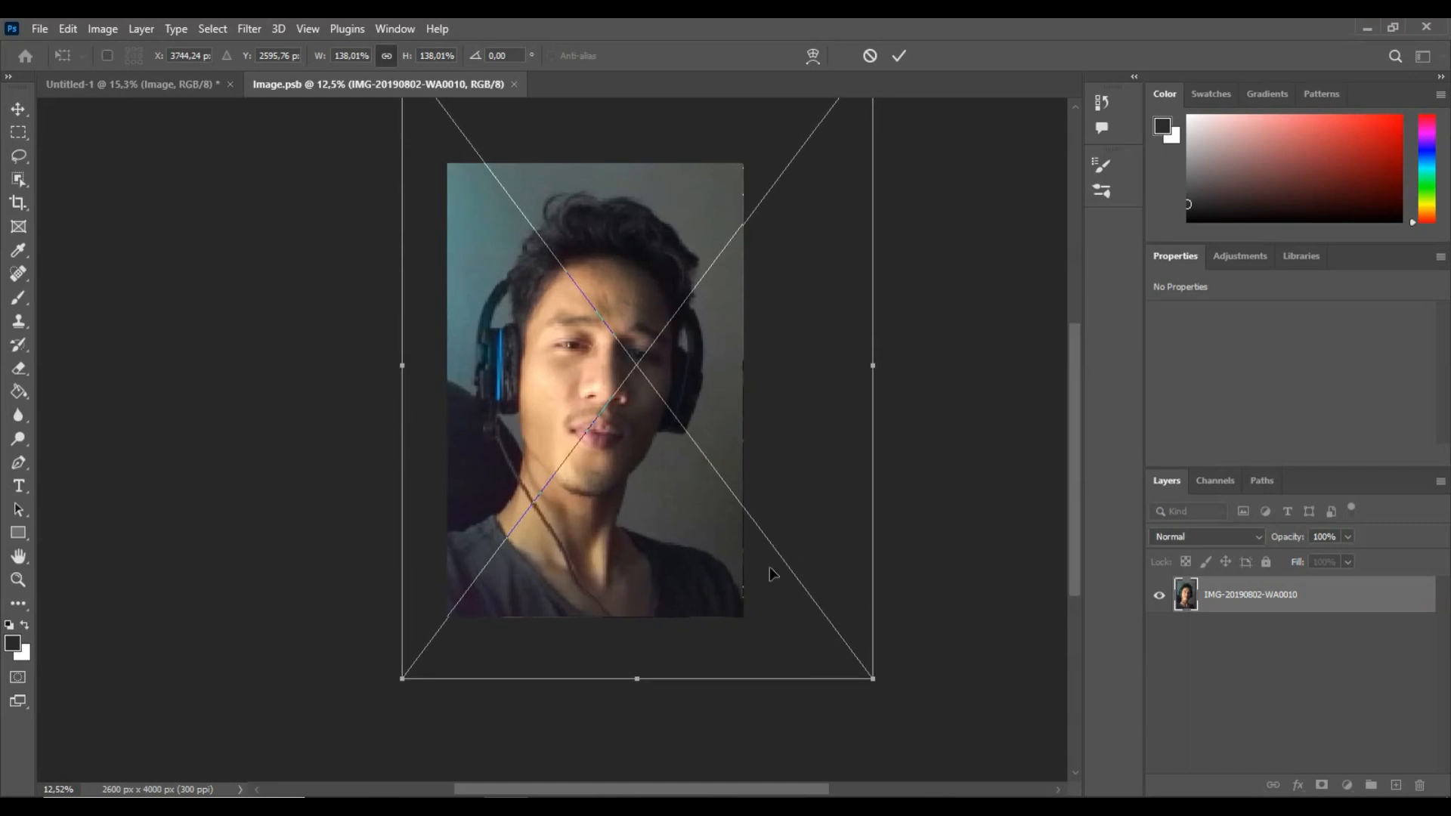
key(Down)
key(Down)
key(Down)
key(Down)
key(Down)
key(Down)
key(Down)
key(Down)
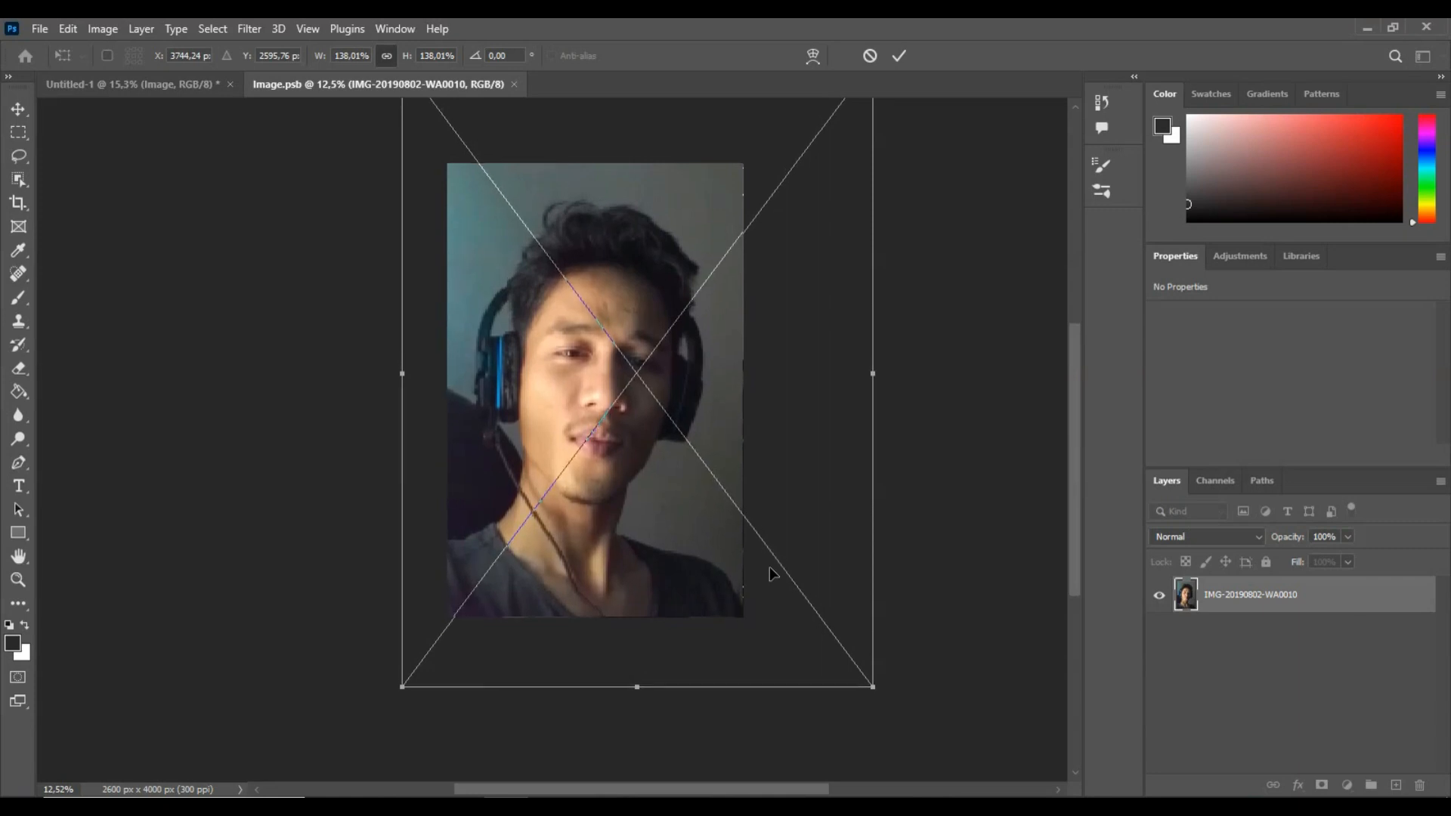
key(Return)
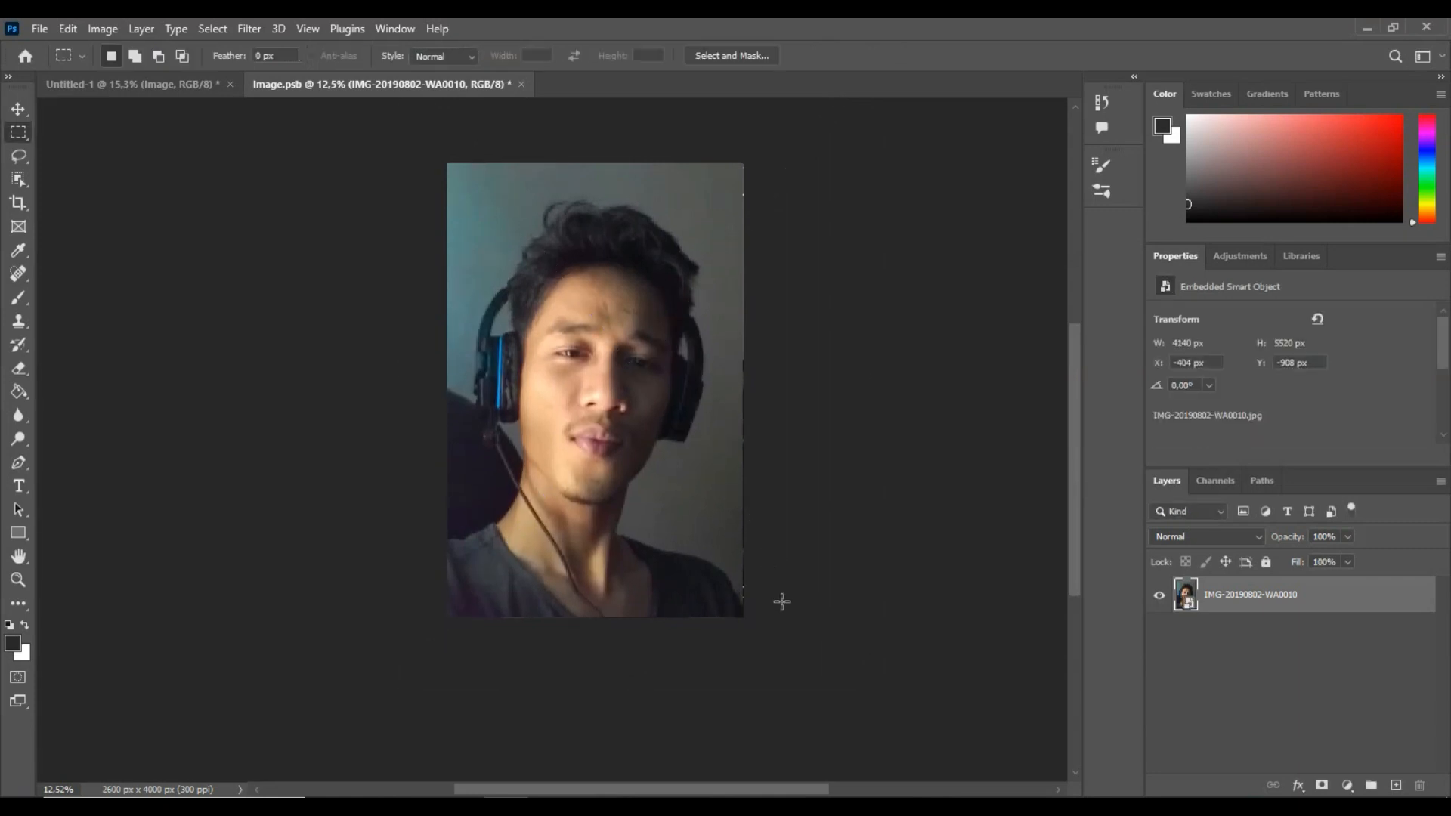
- Rasterize the photo layer, then close Image.psb and save its changes
right_click(1220, 603)
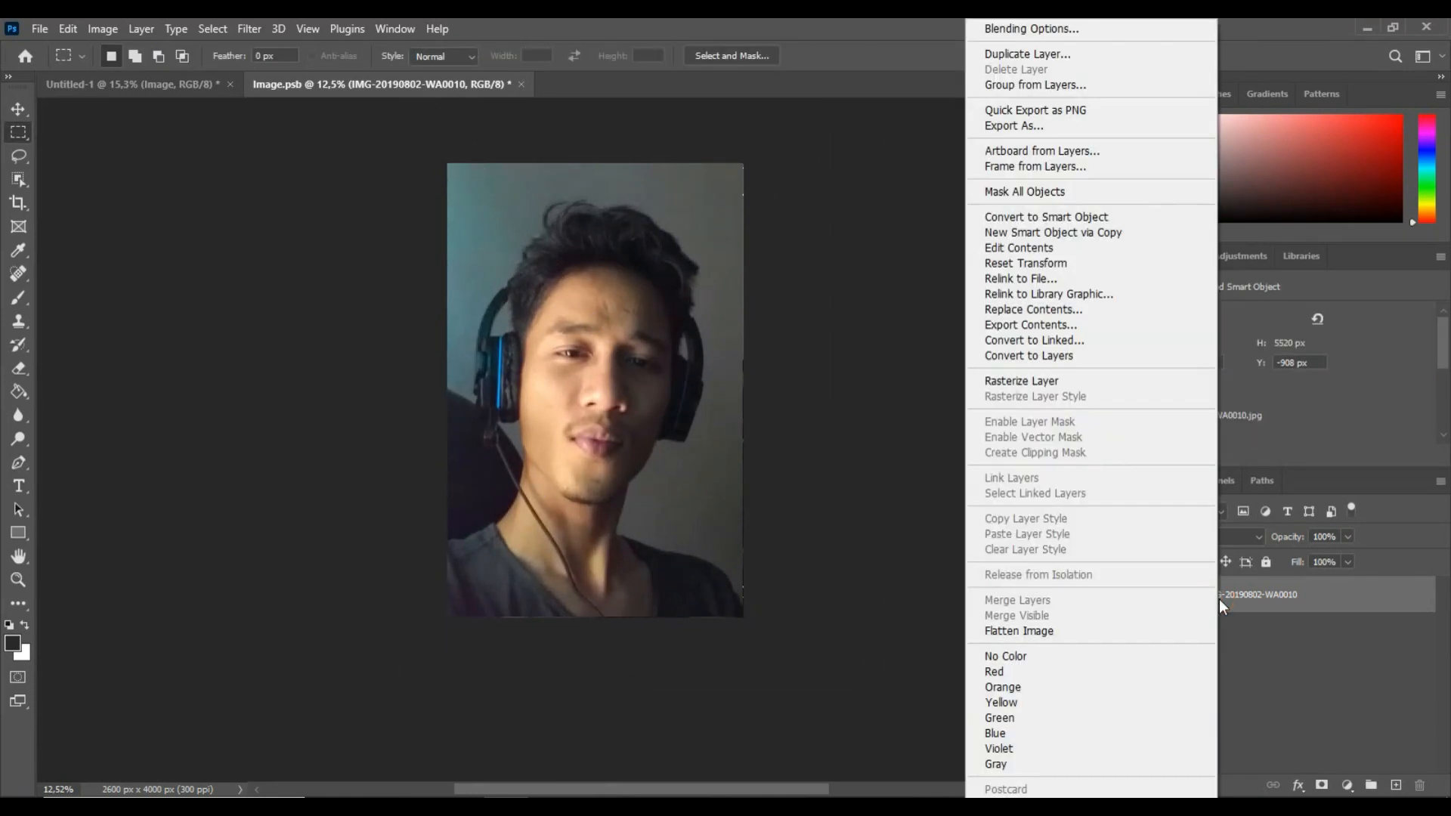
click(1040, 380)
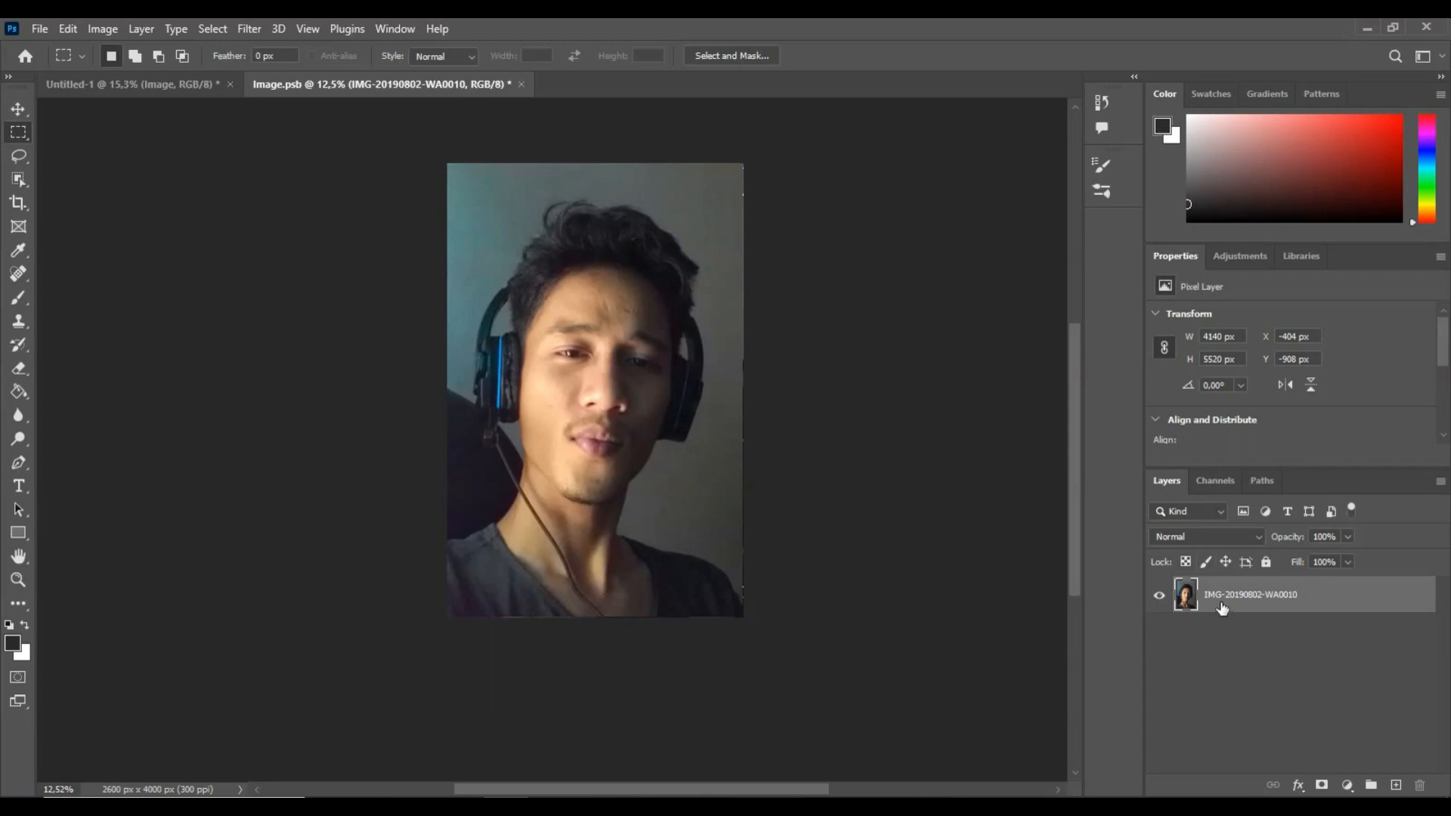
click(521, 85)
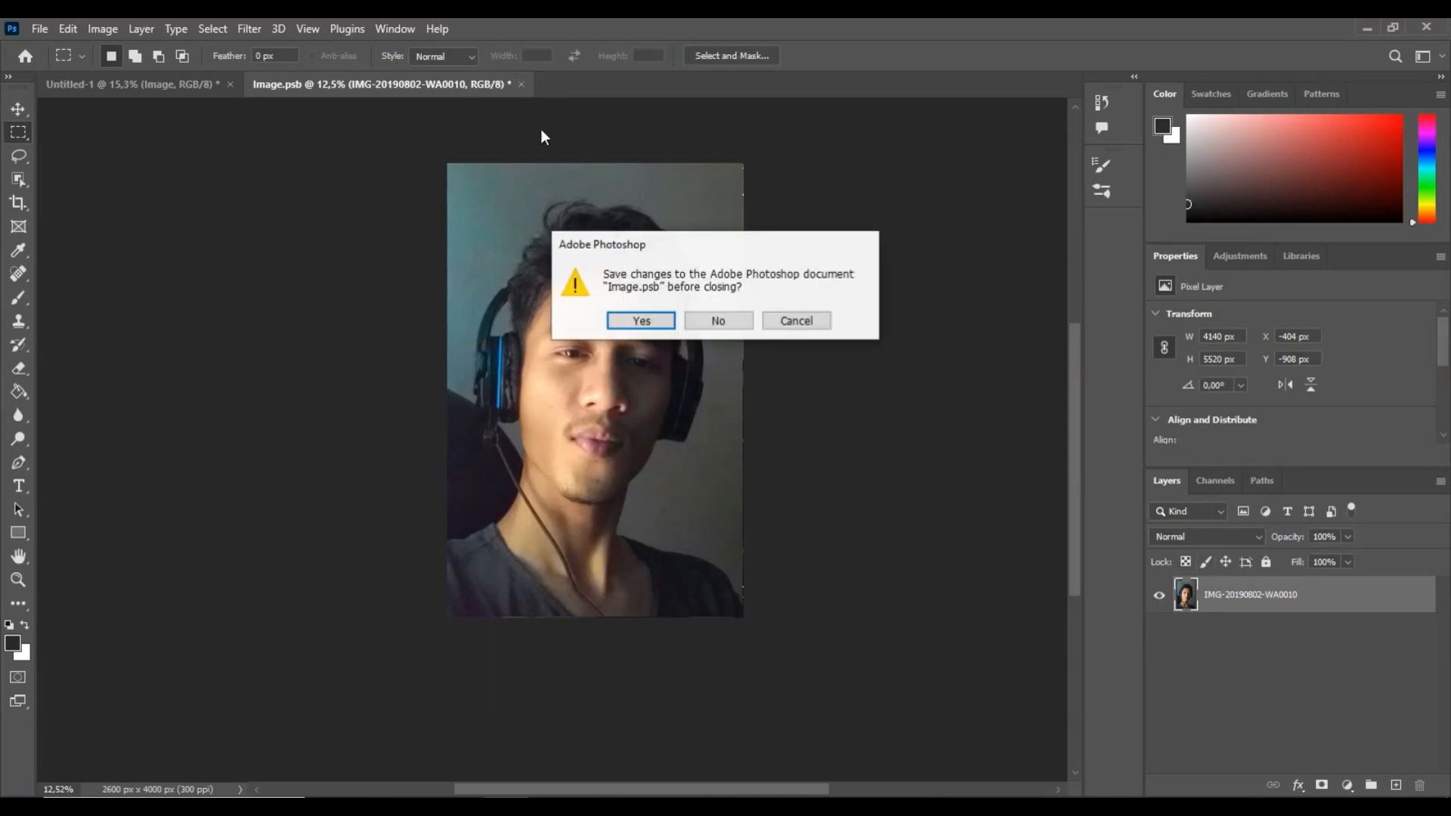
click(642, 321)
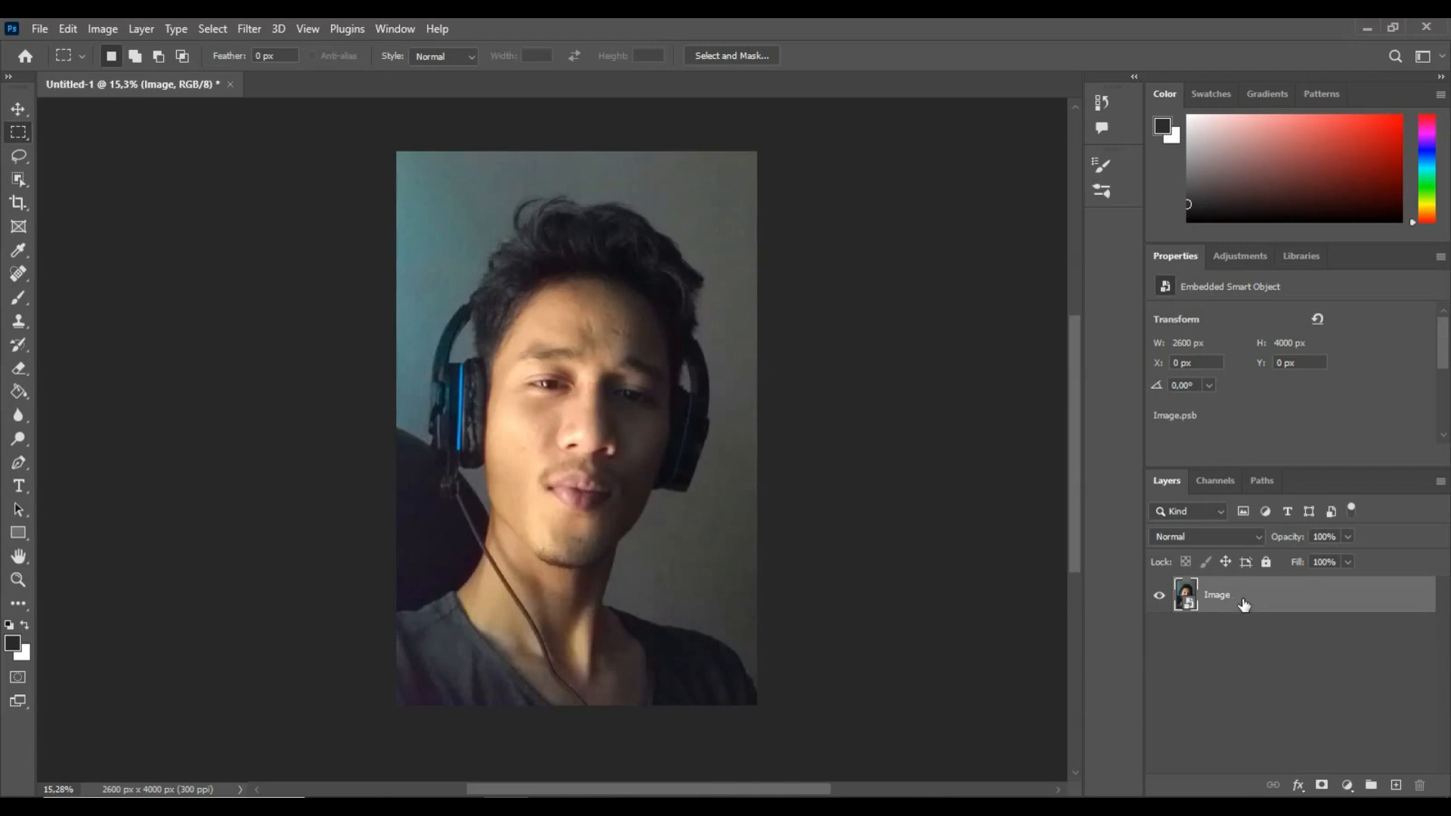
- Duplicate the Image smart object layer and select the copy
drag(1243, 602, 1397, 790)
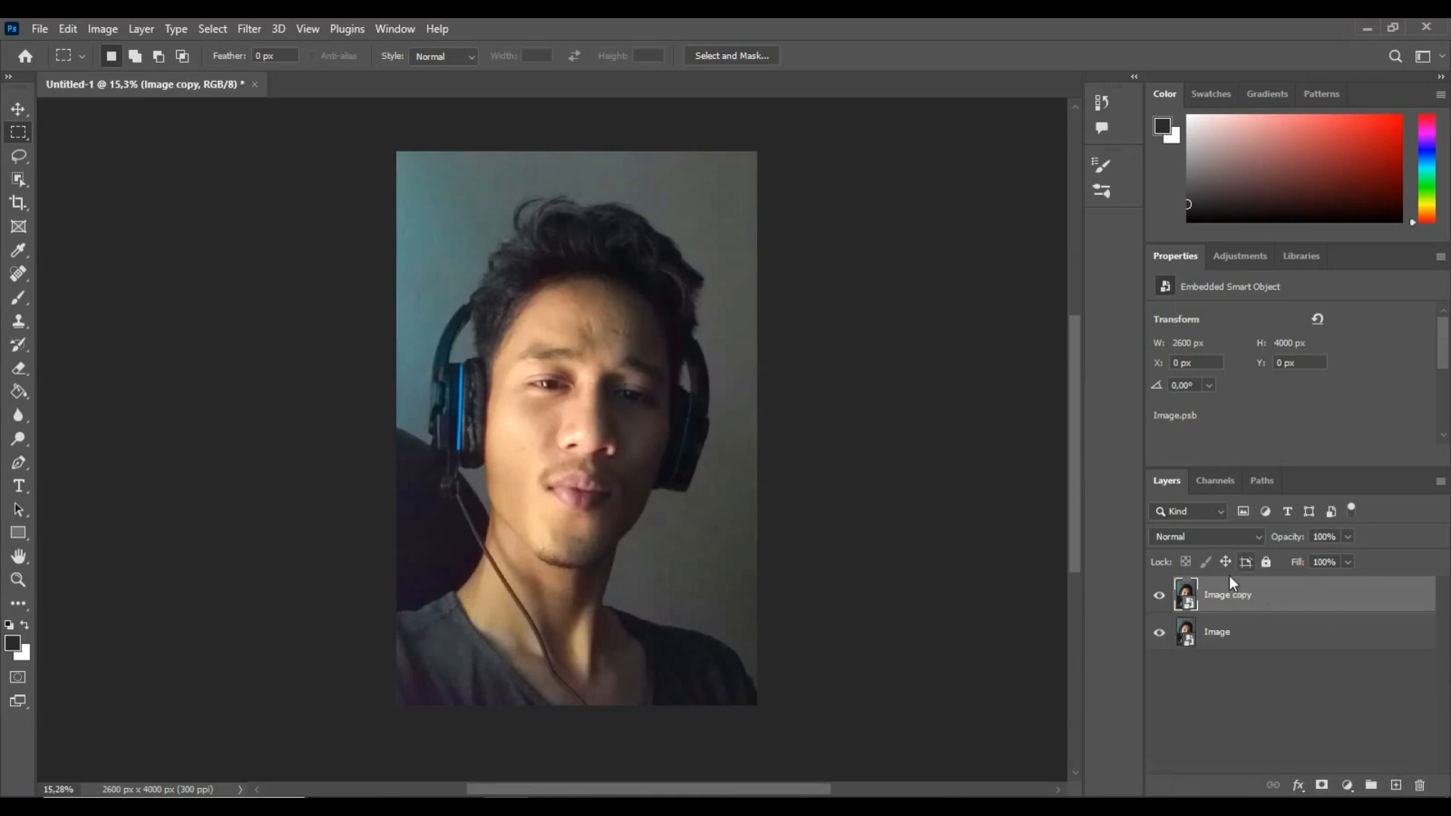
drag(1256, 648, 1234, 601)
click(1241, 635)
click(1235, 603)
right_click(1253, 597)
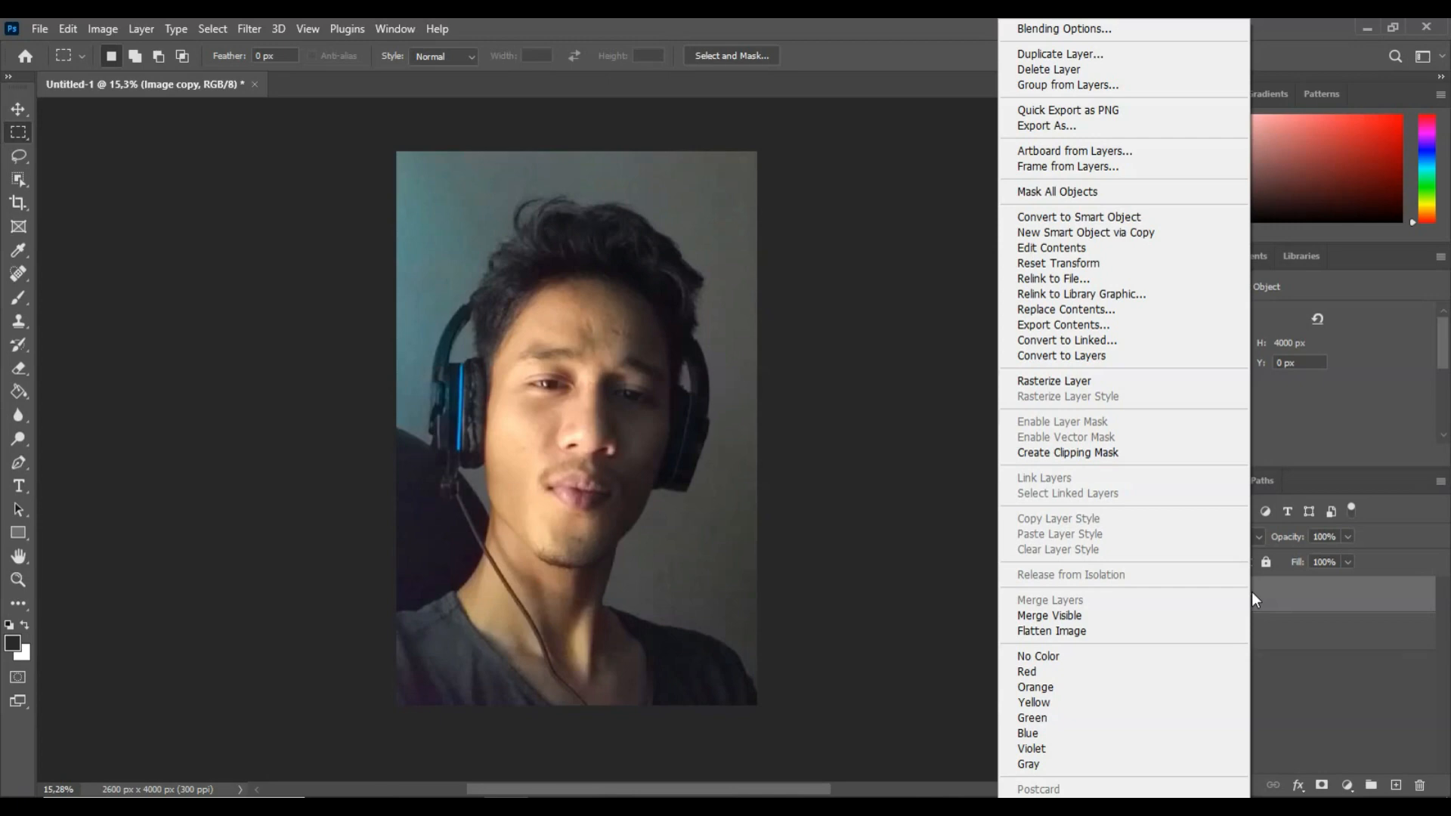
click(1349, 787)
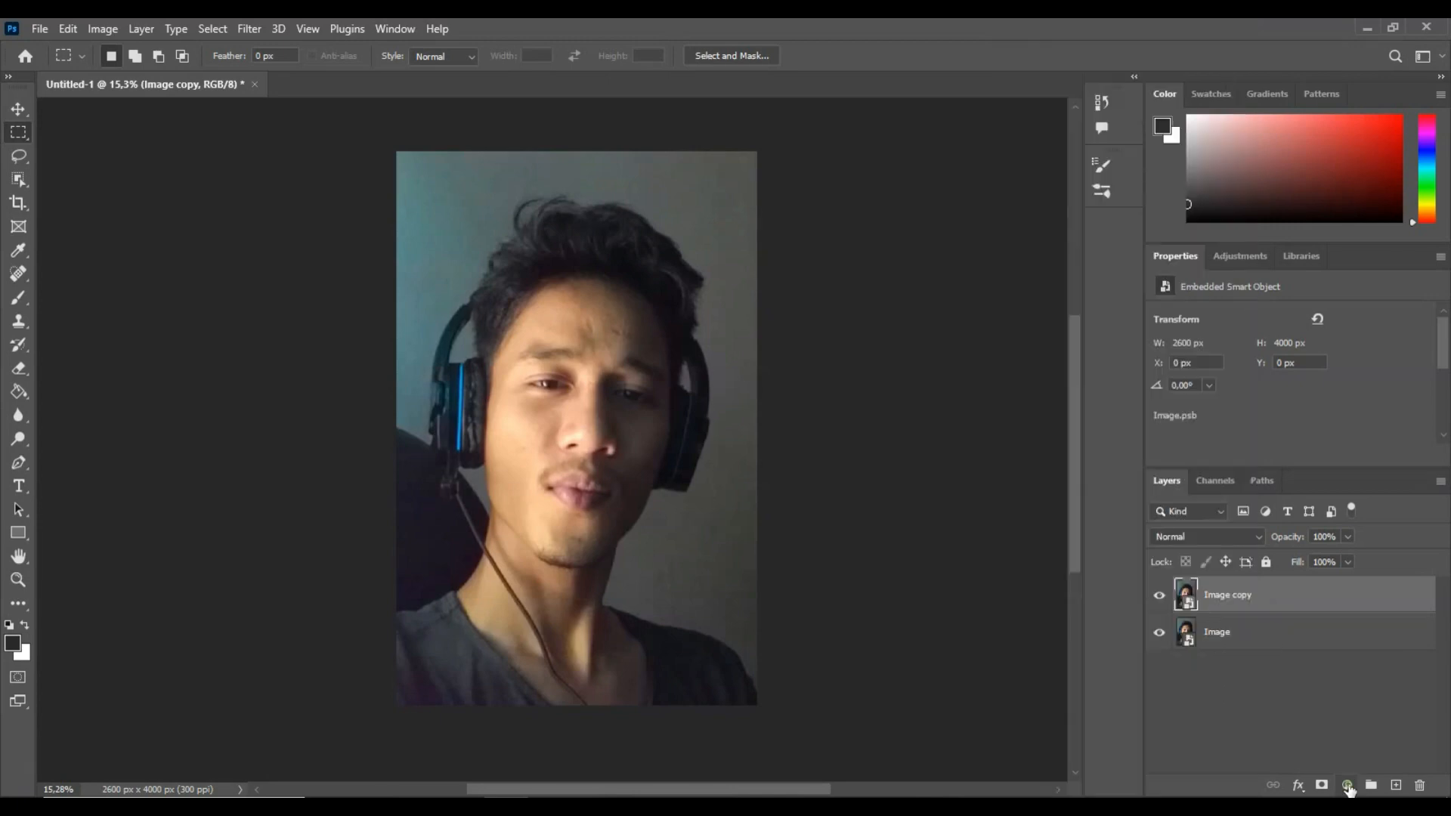
click(1350, 788)
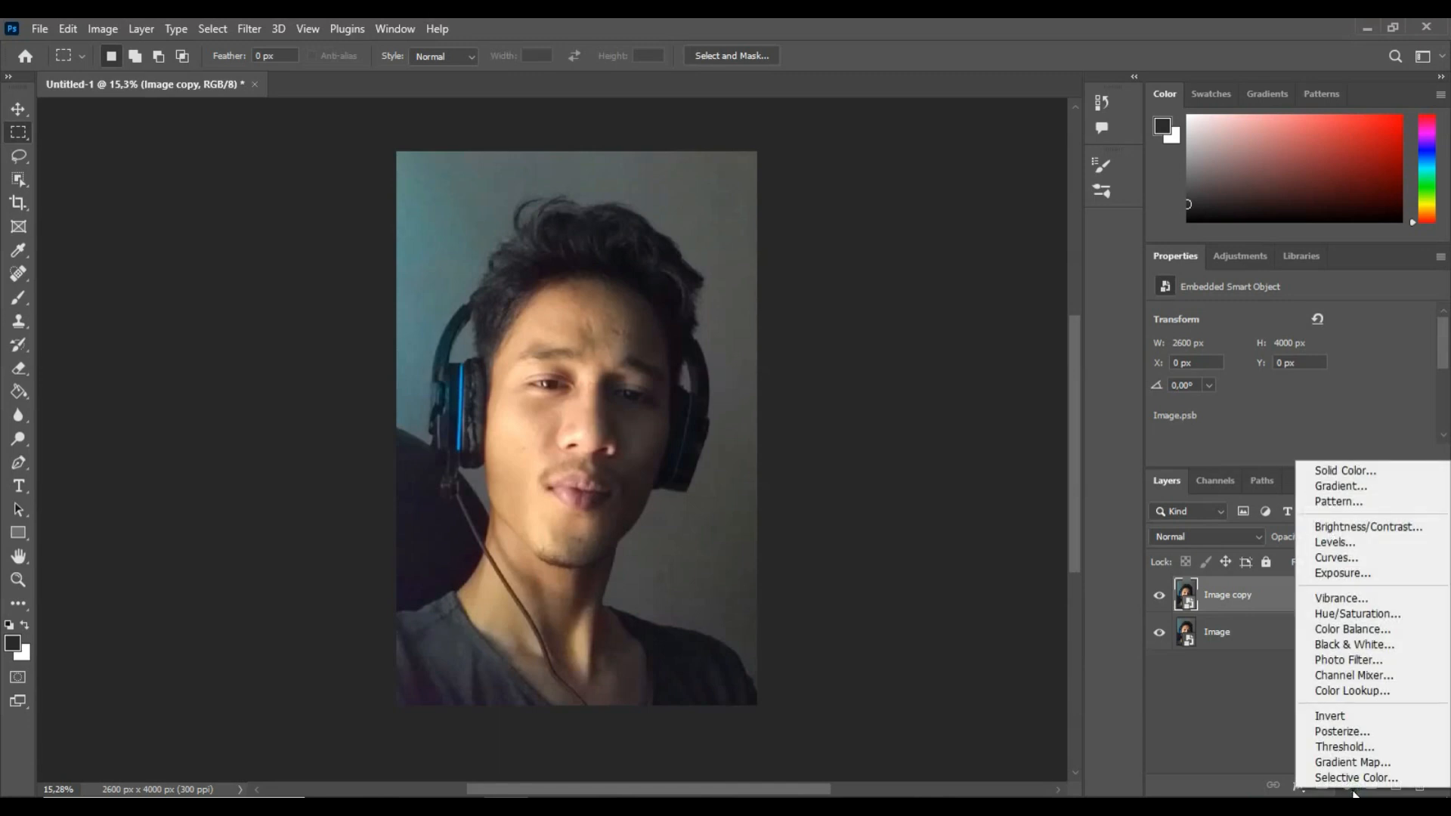
click(1231, 700)
right_click(1254, 596)
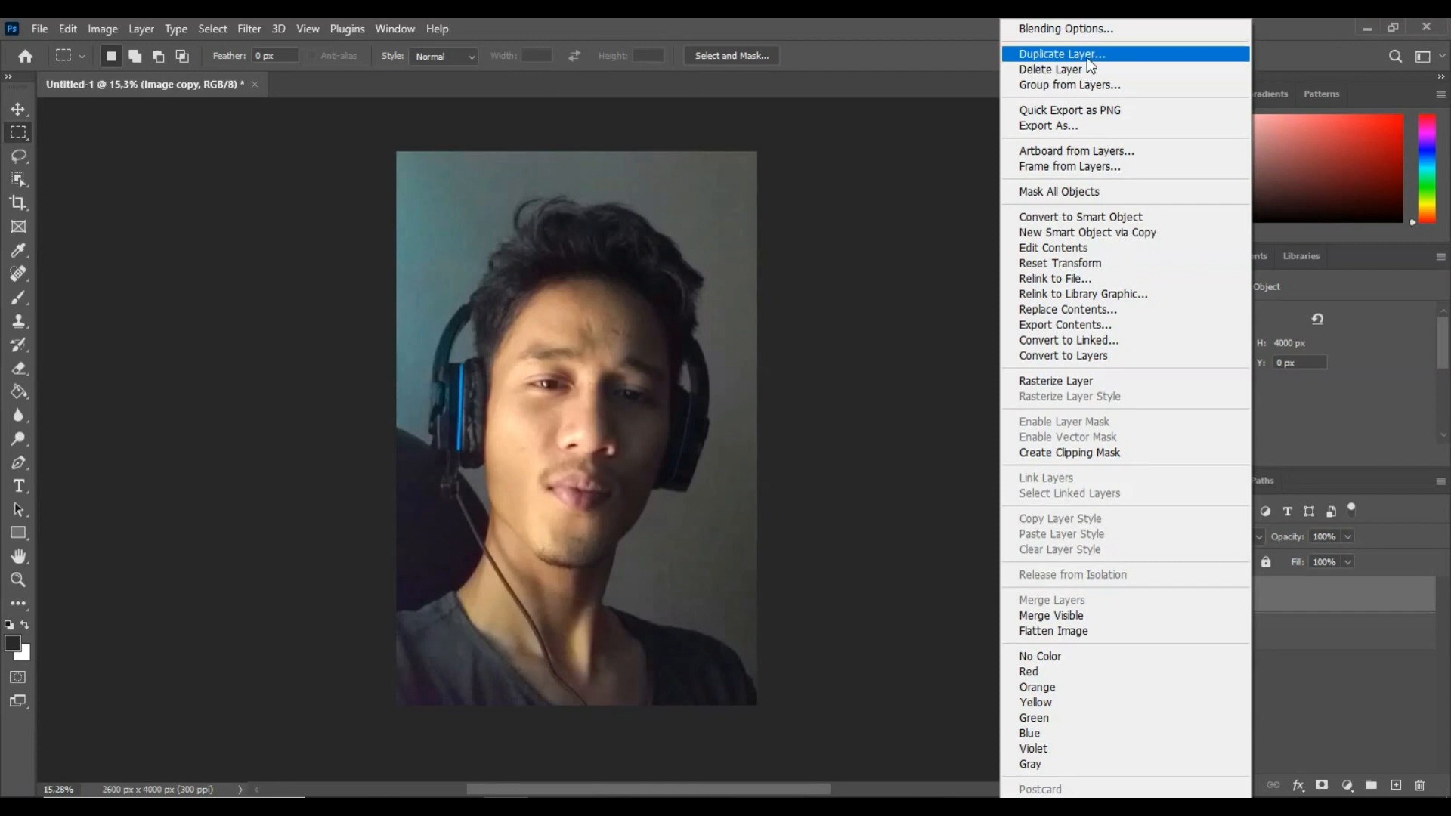
click(1281, 686)
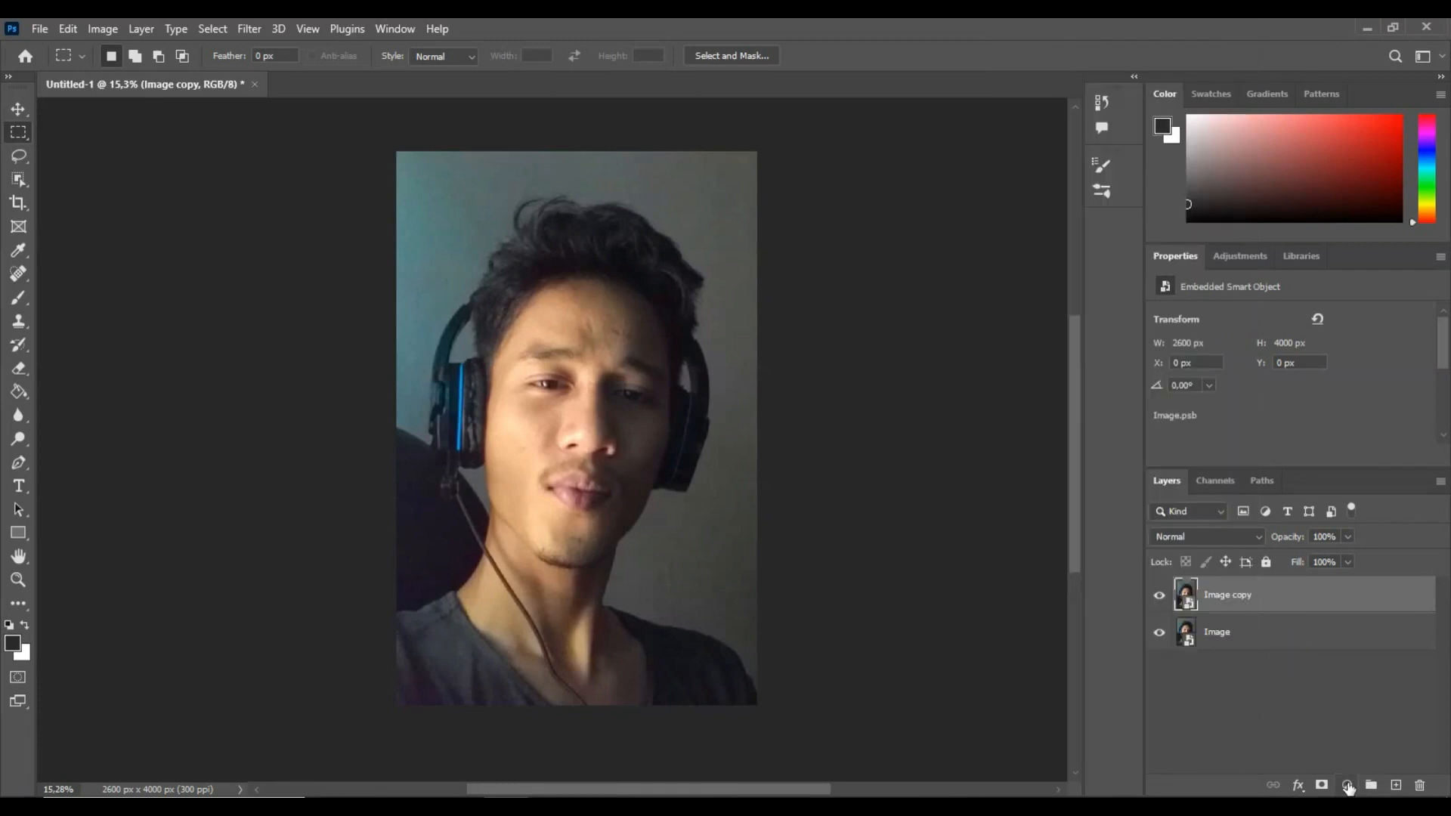
click(1348, 787)
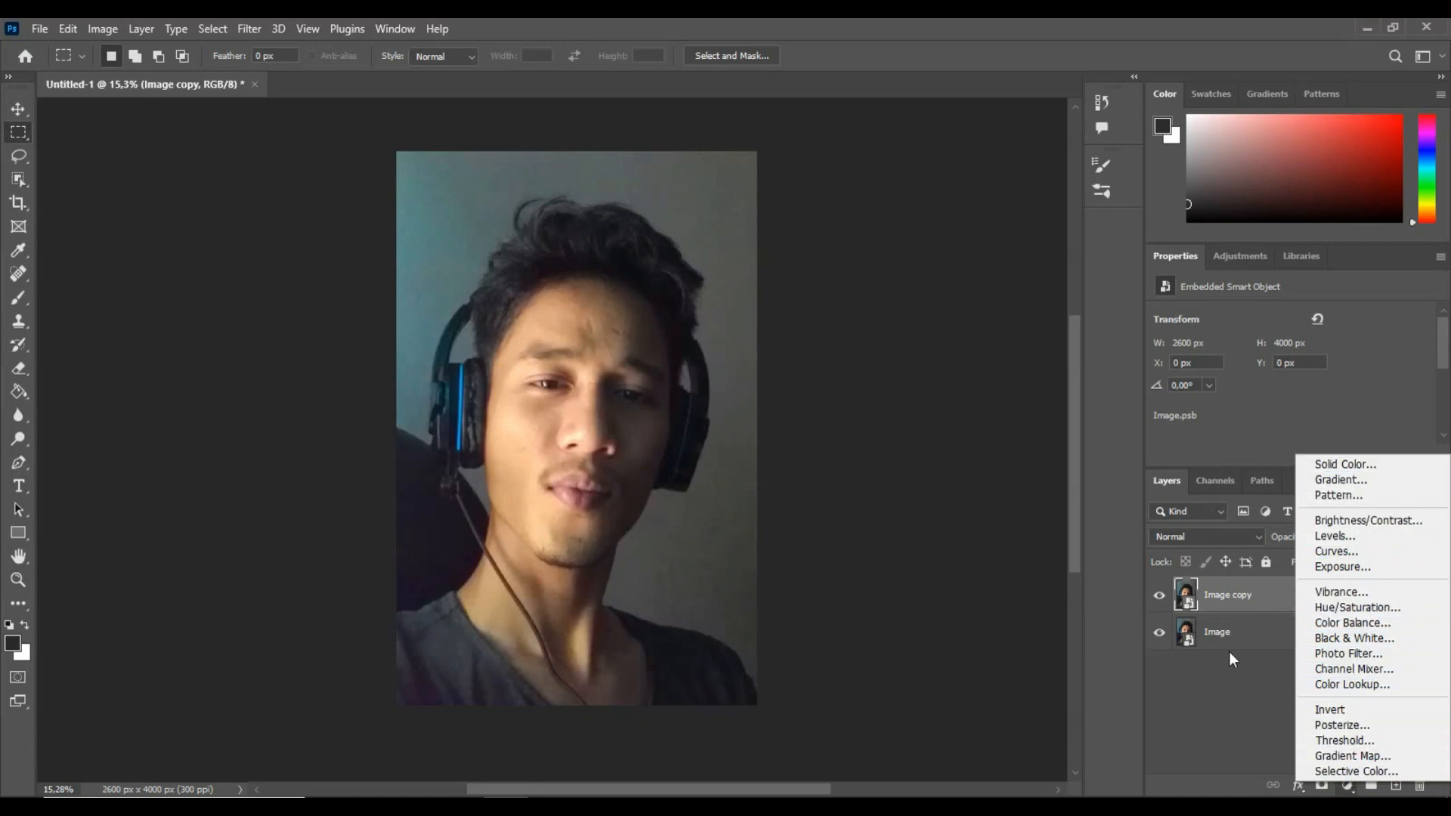
click(1213, 690)
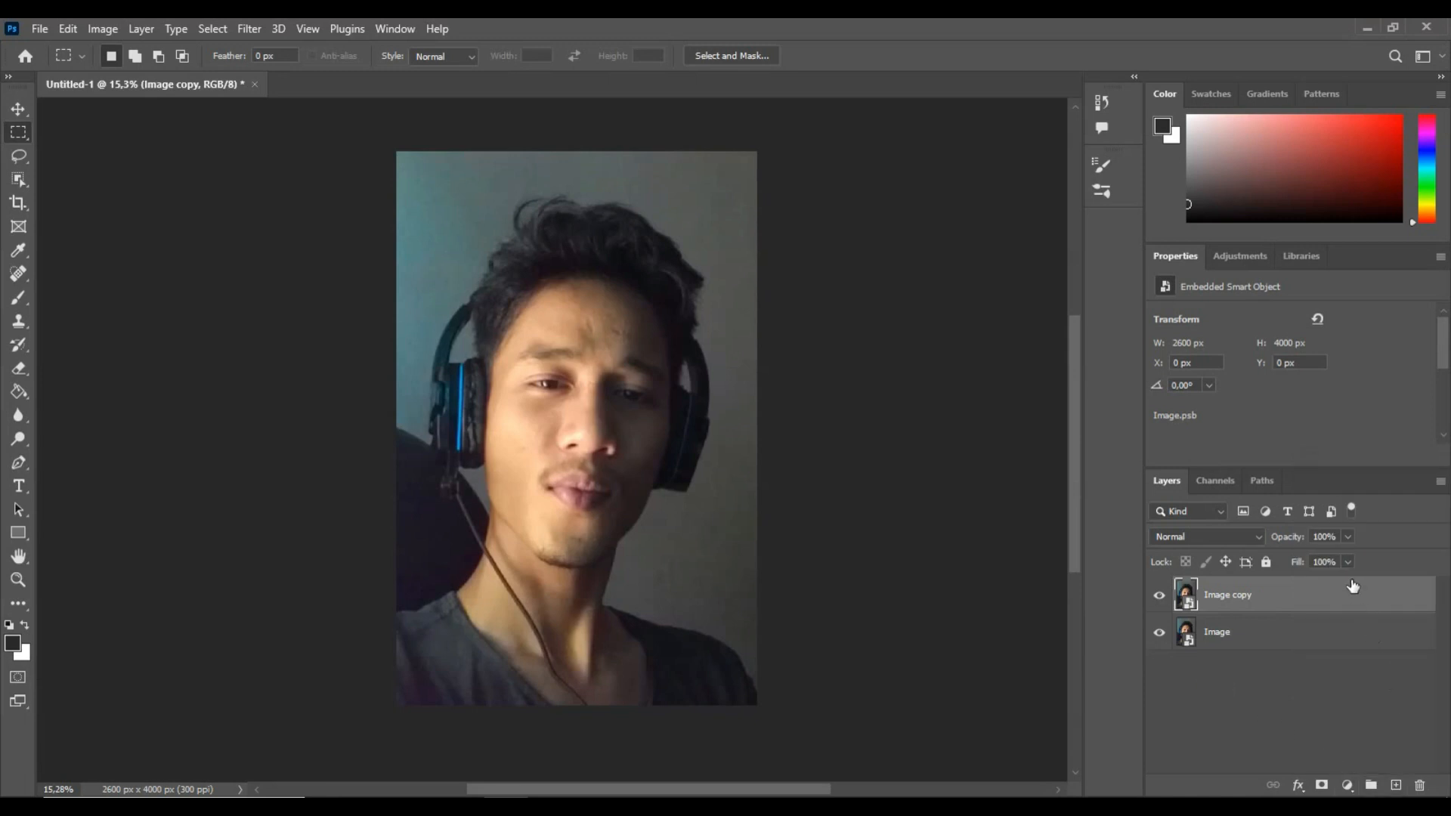
right_click(1291, 604)
right_click(1243, 597)
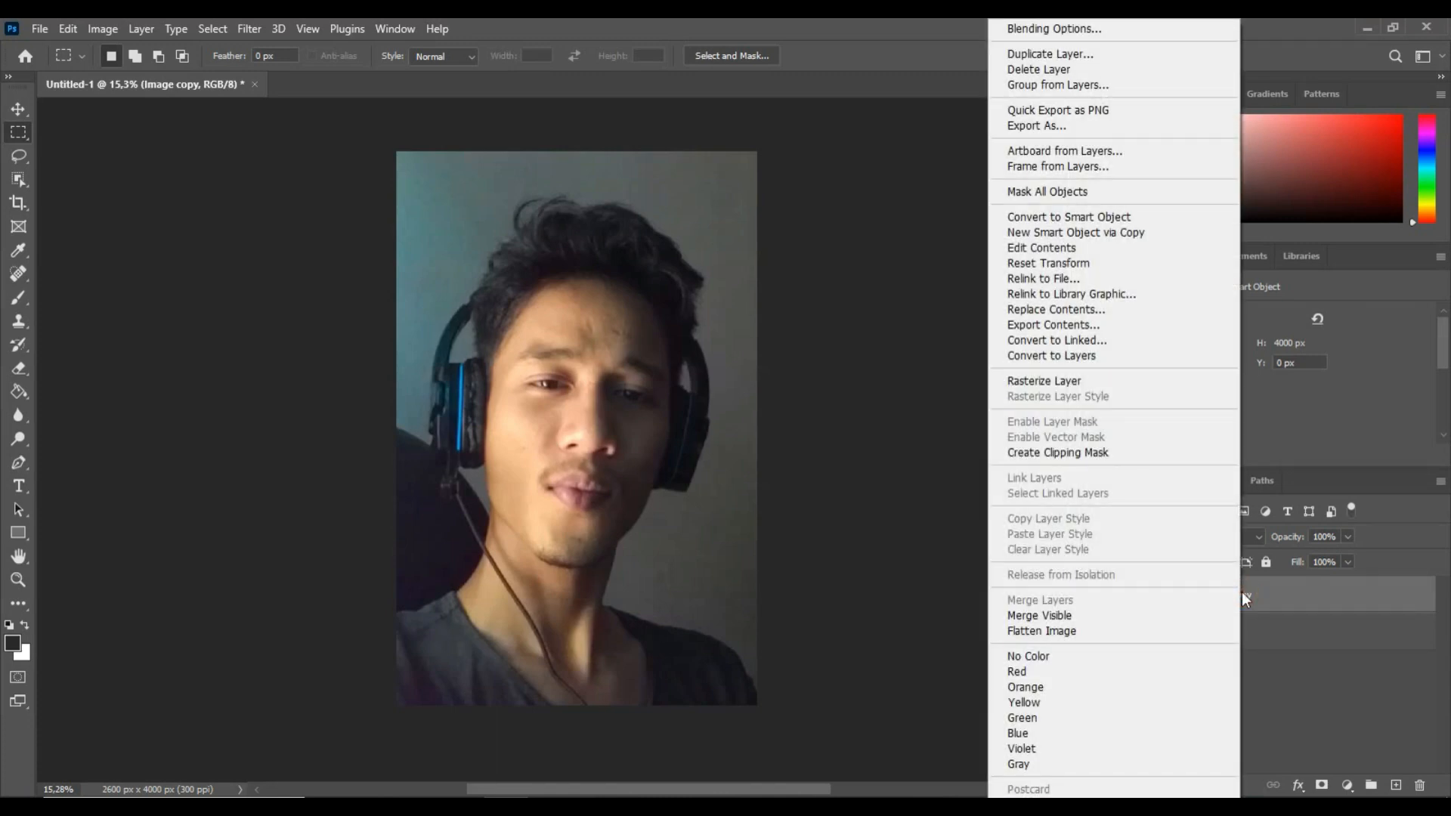
click(932, 469)
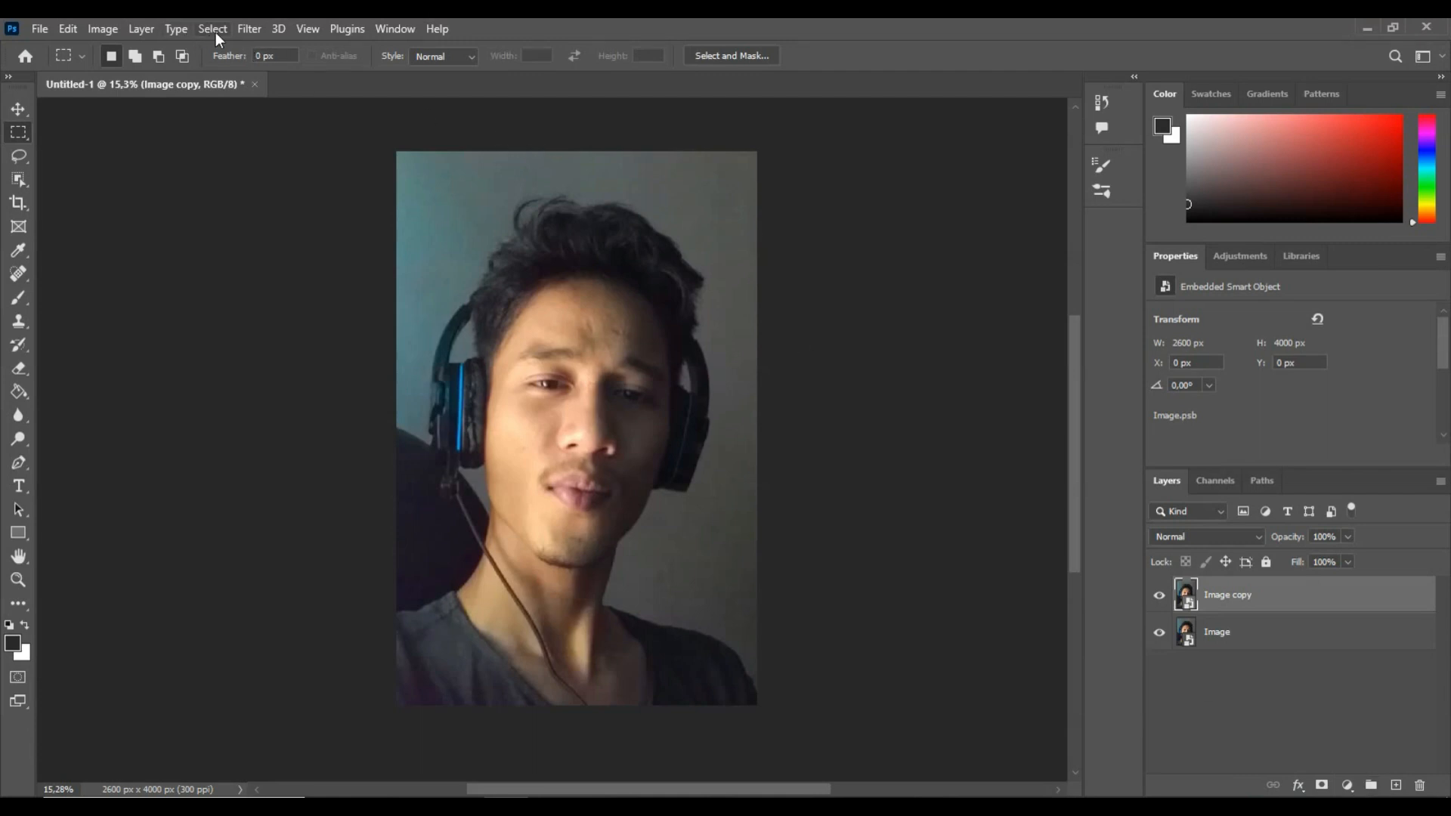
- Apply a Camera Raw filter to the Image copy layer with the grain effect set to 100
click(251, 29)
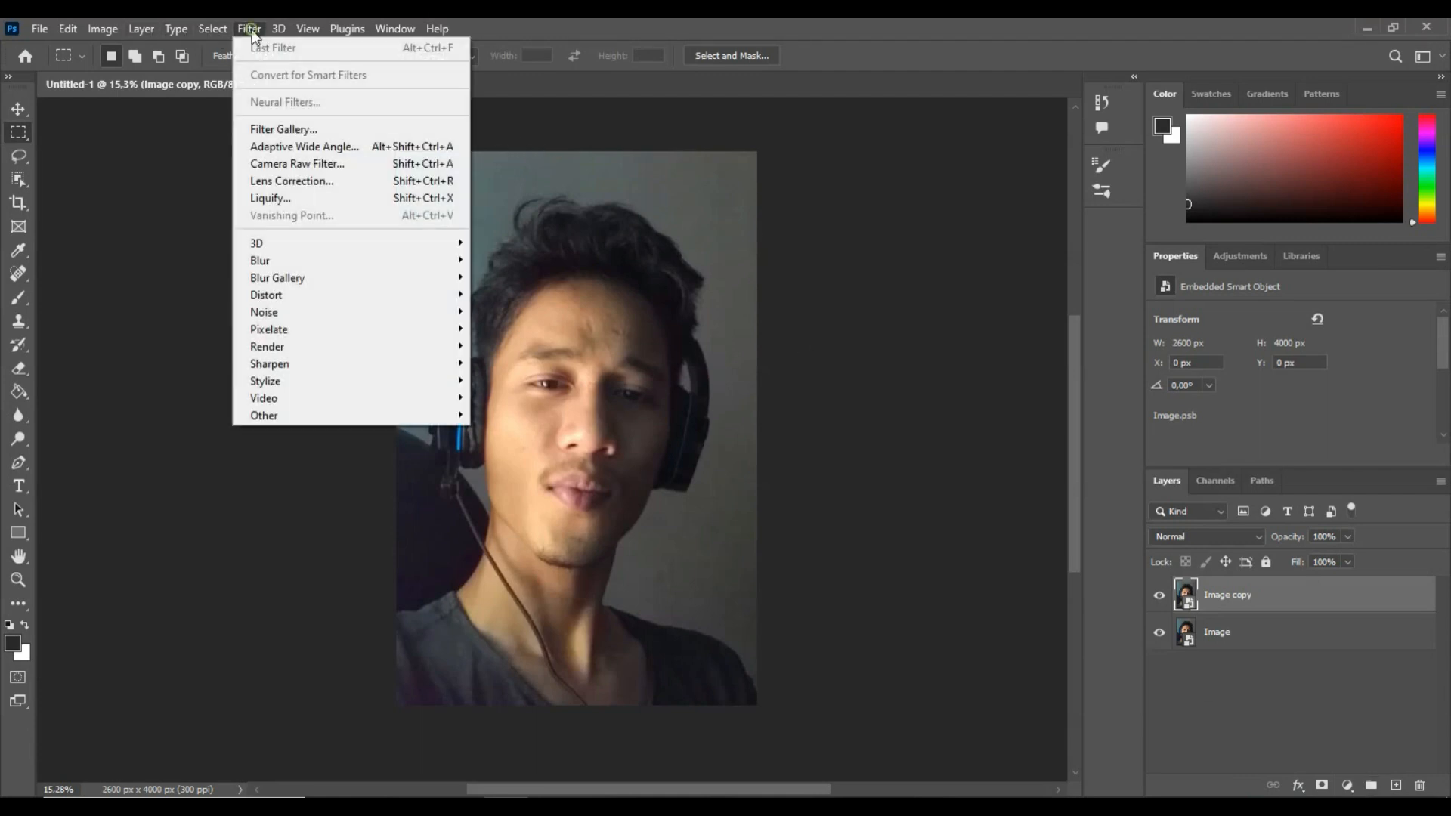
click(289, 164)
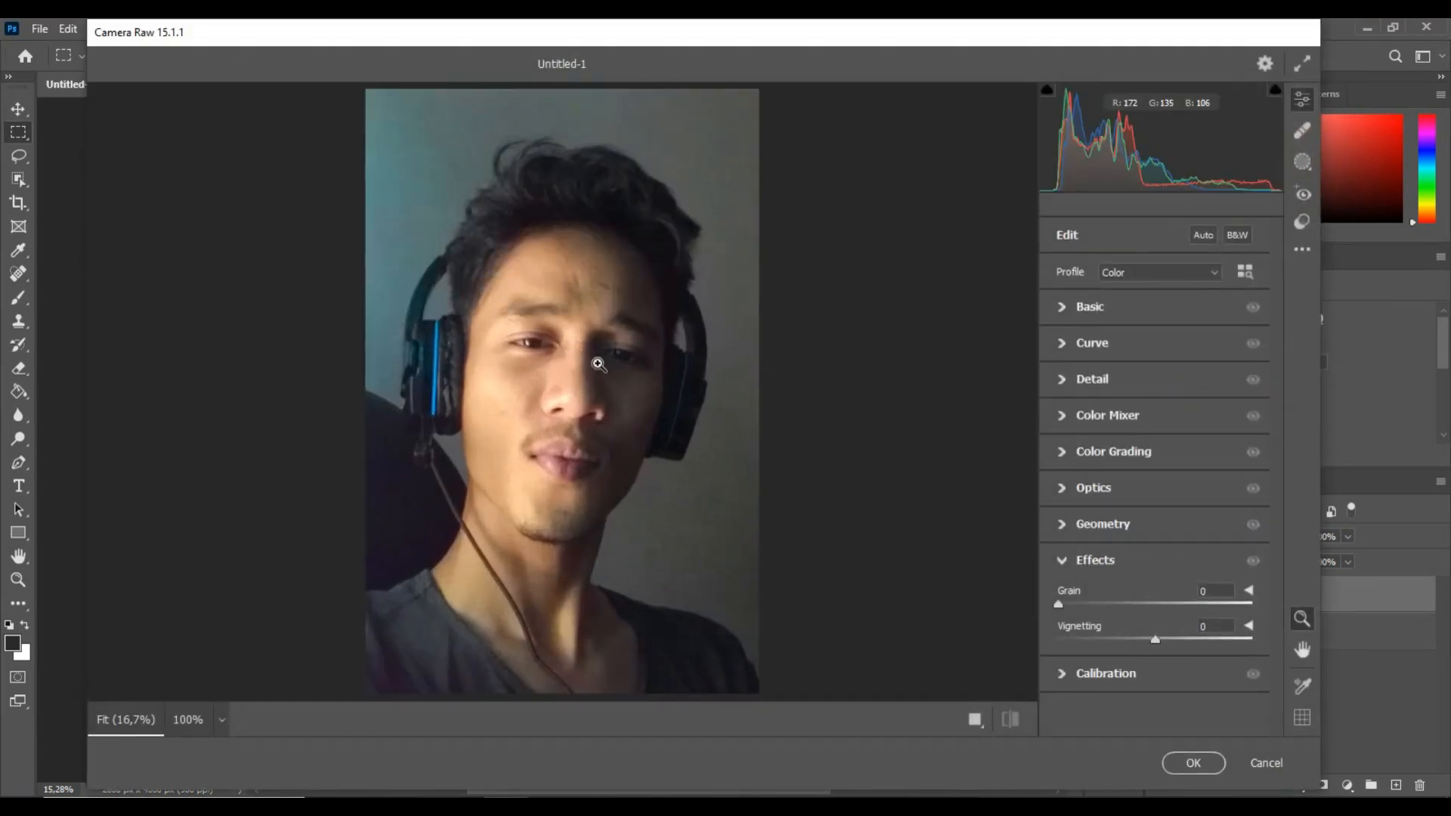
click(1063, 562)
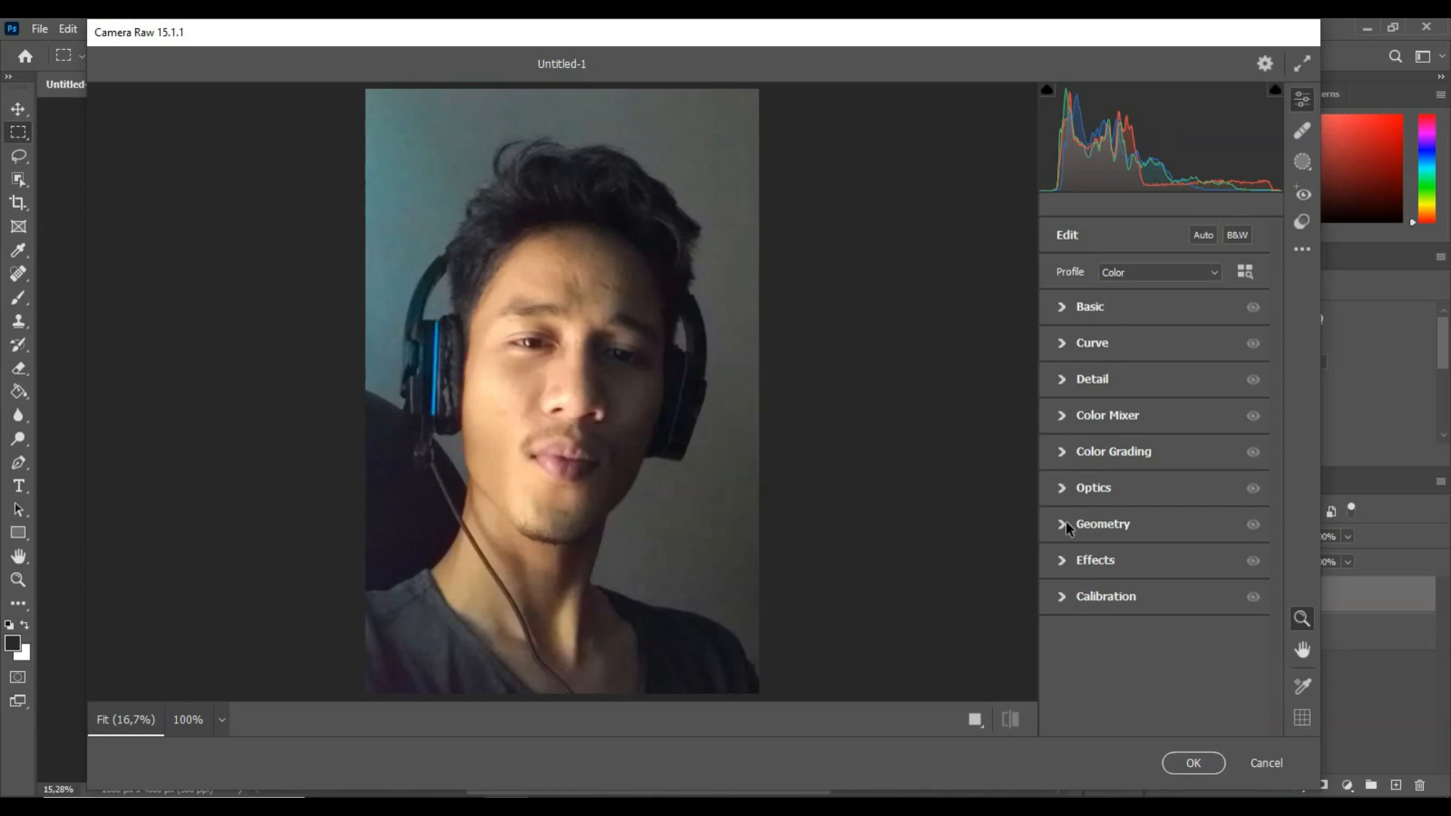
click(1062, 563)
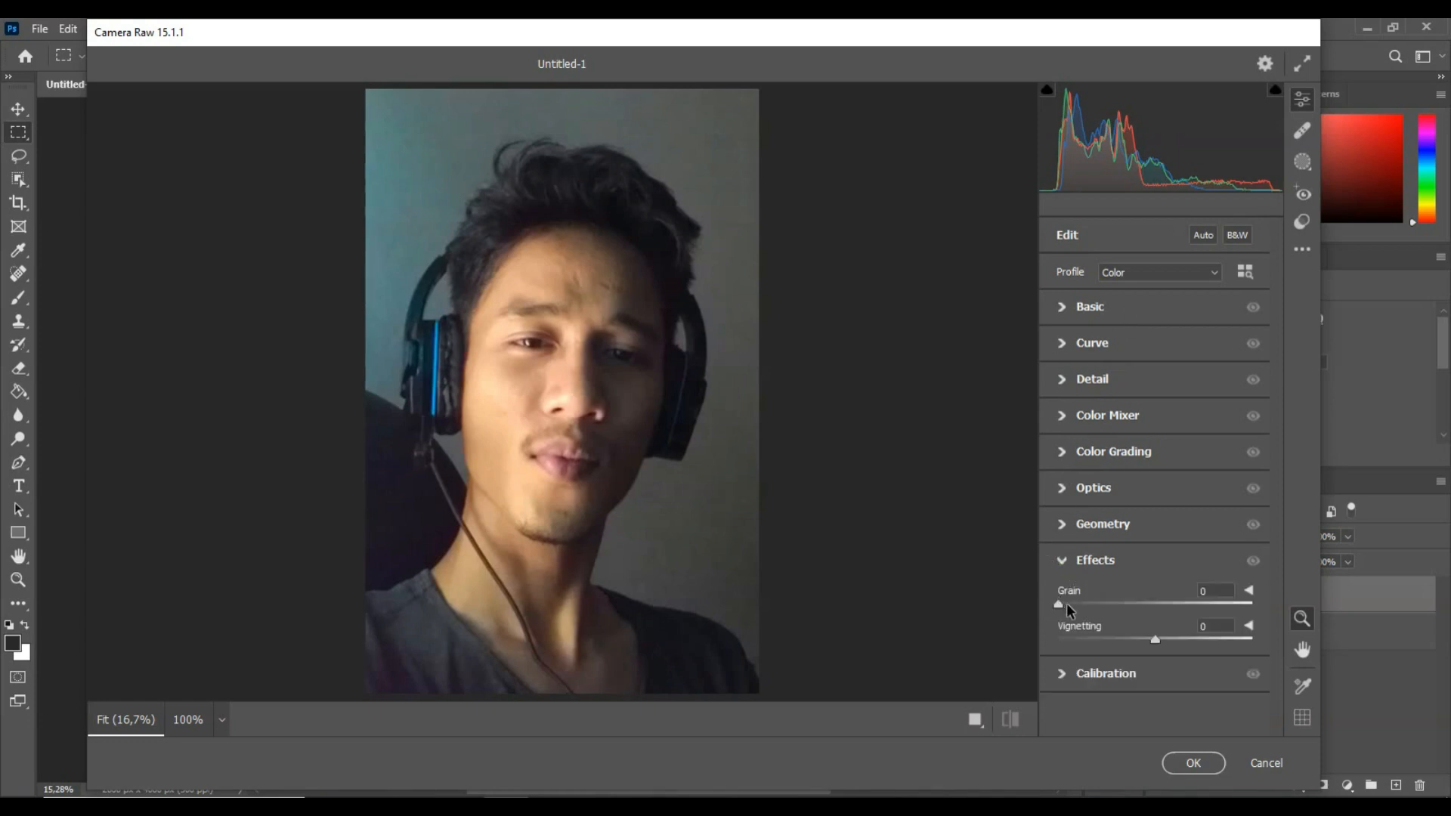
drag(1061, 607, 1254, 604)
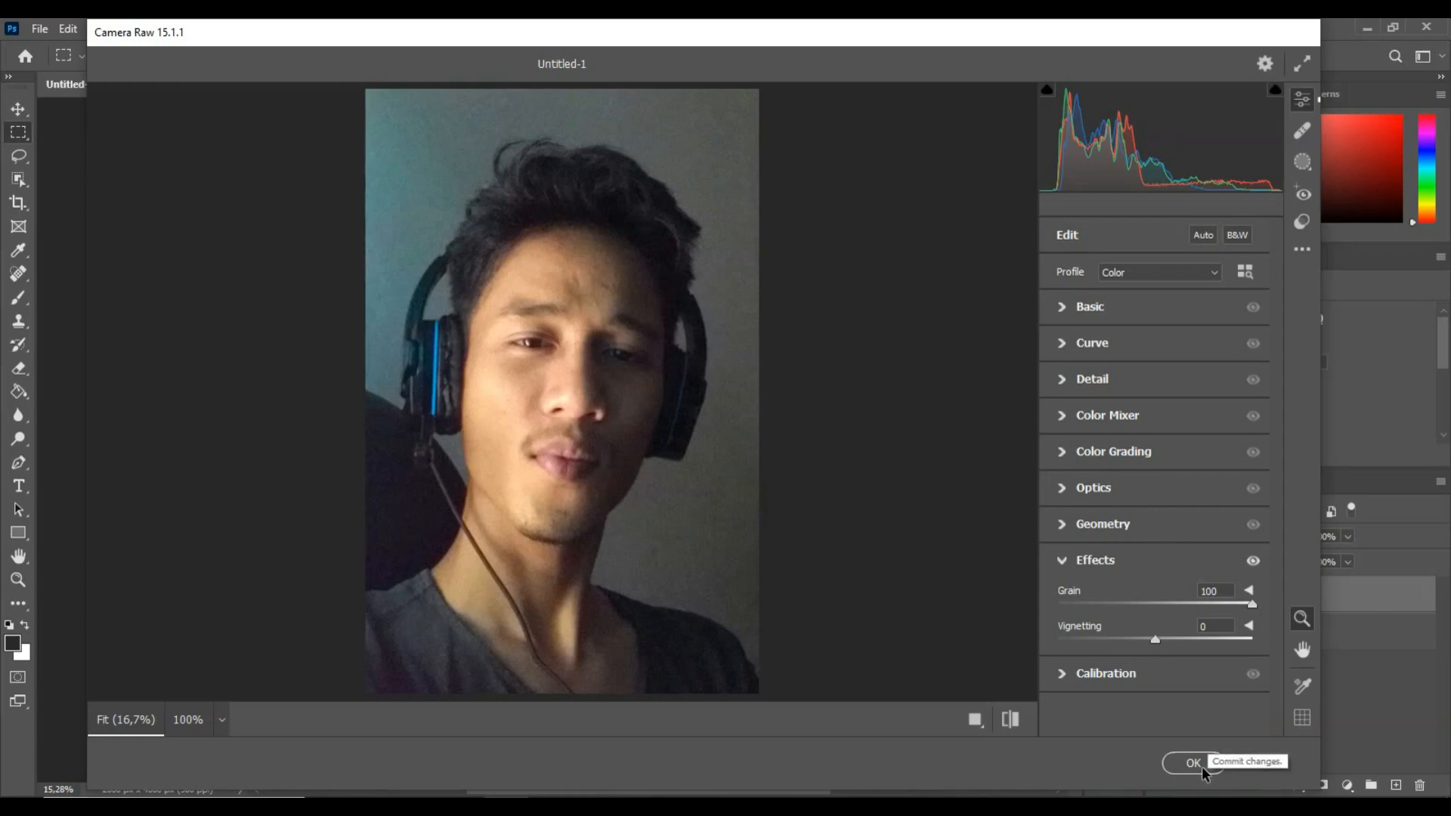
click(1203, 768)
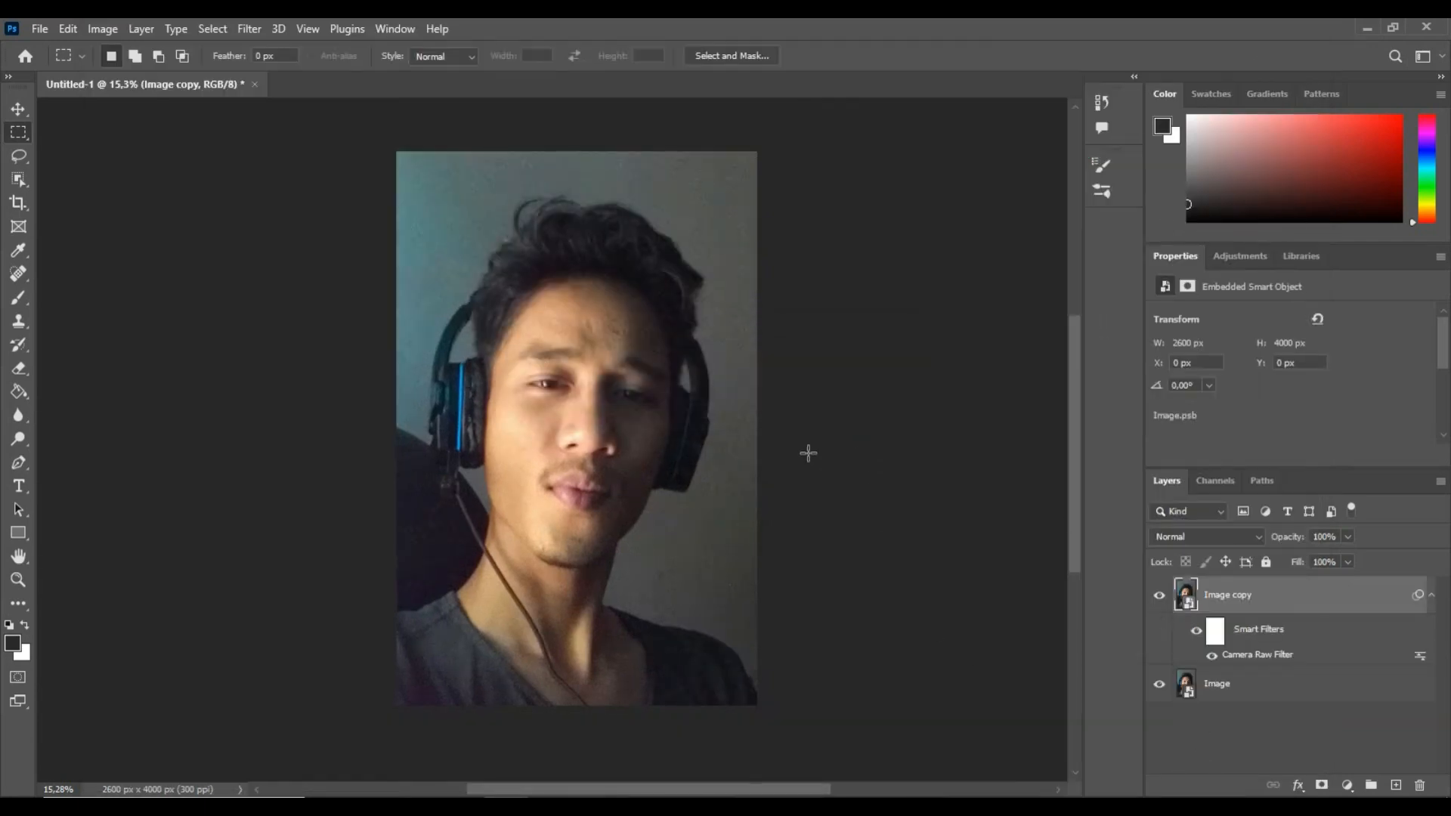
- Delete the smart filter mask from the Image copy layer and collapse its filter list
click(1212, 632)
drag(1215, 635, 1424, 786)
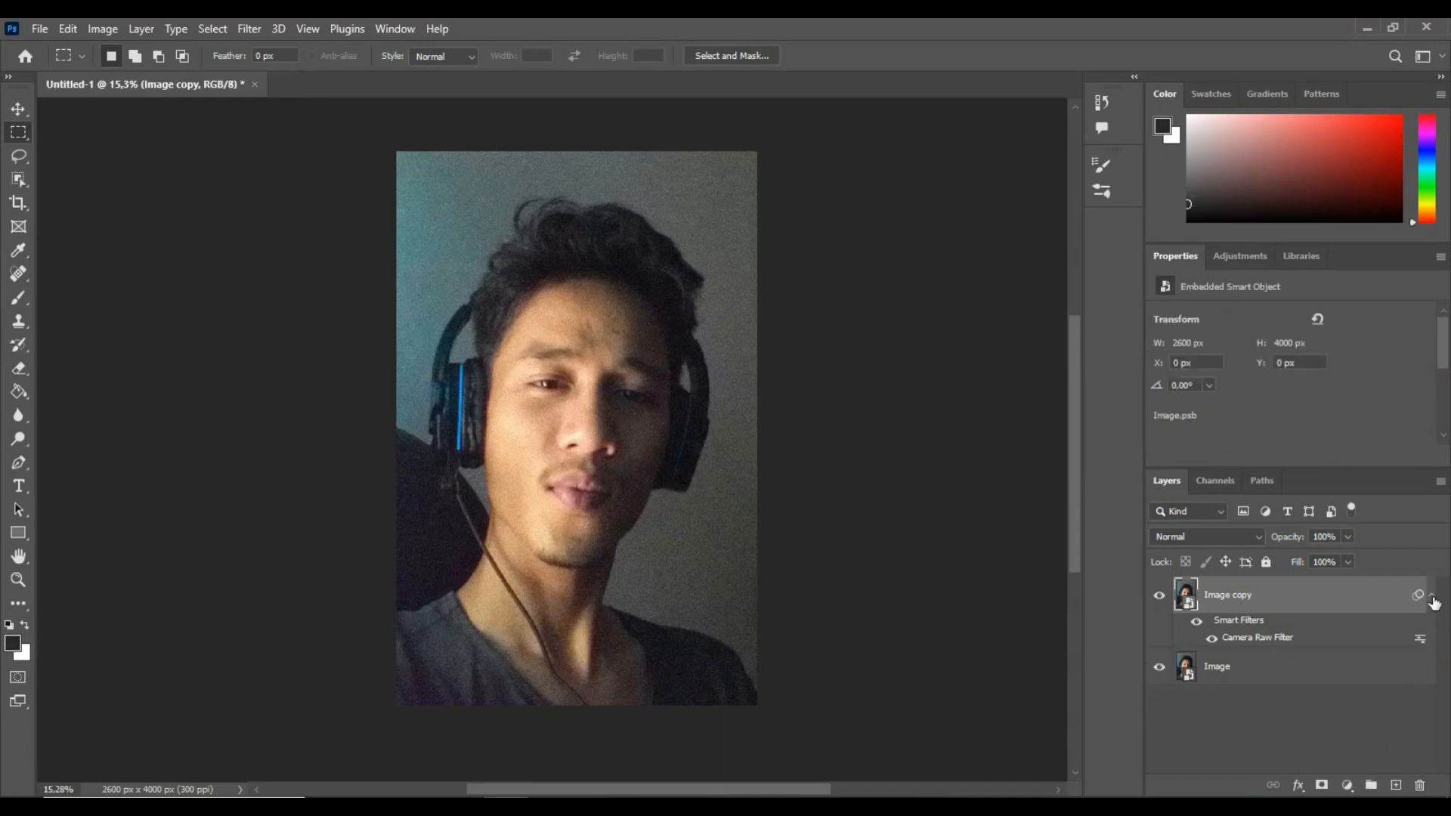
click(1432, 596)
- Add a Gradient Map adjustment layer and set its dark colour stop to 5% brightness (#0d0d0d) at location 5%
click(1348, 786)
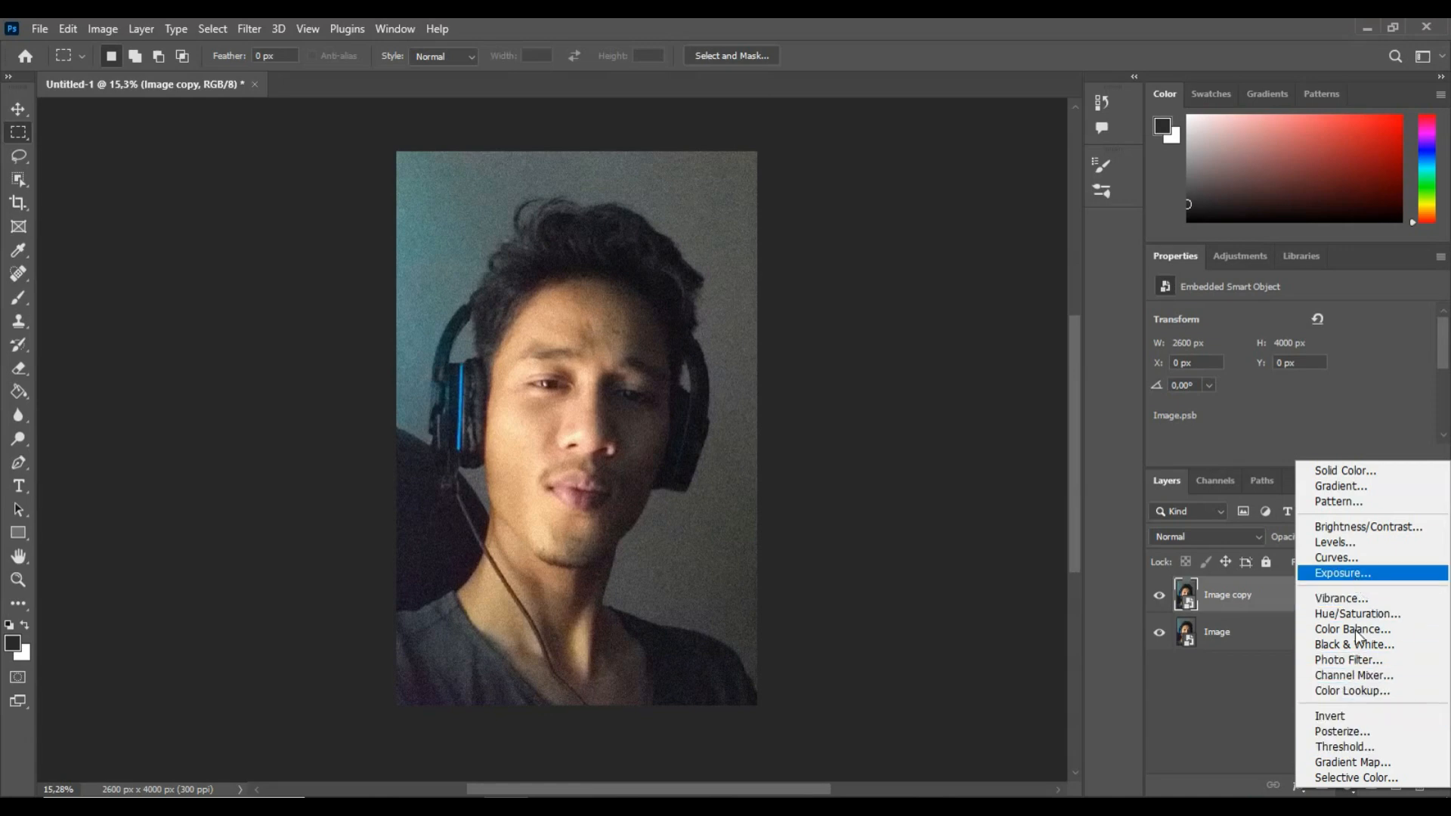
click(1360, 762)
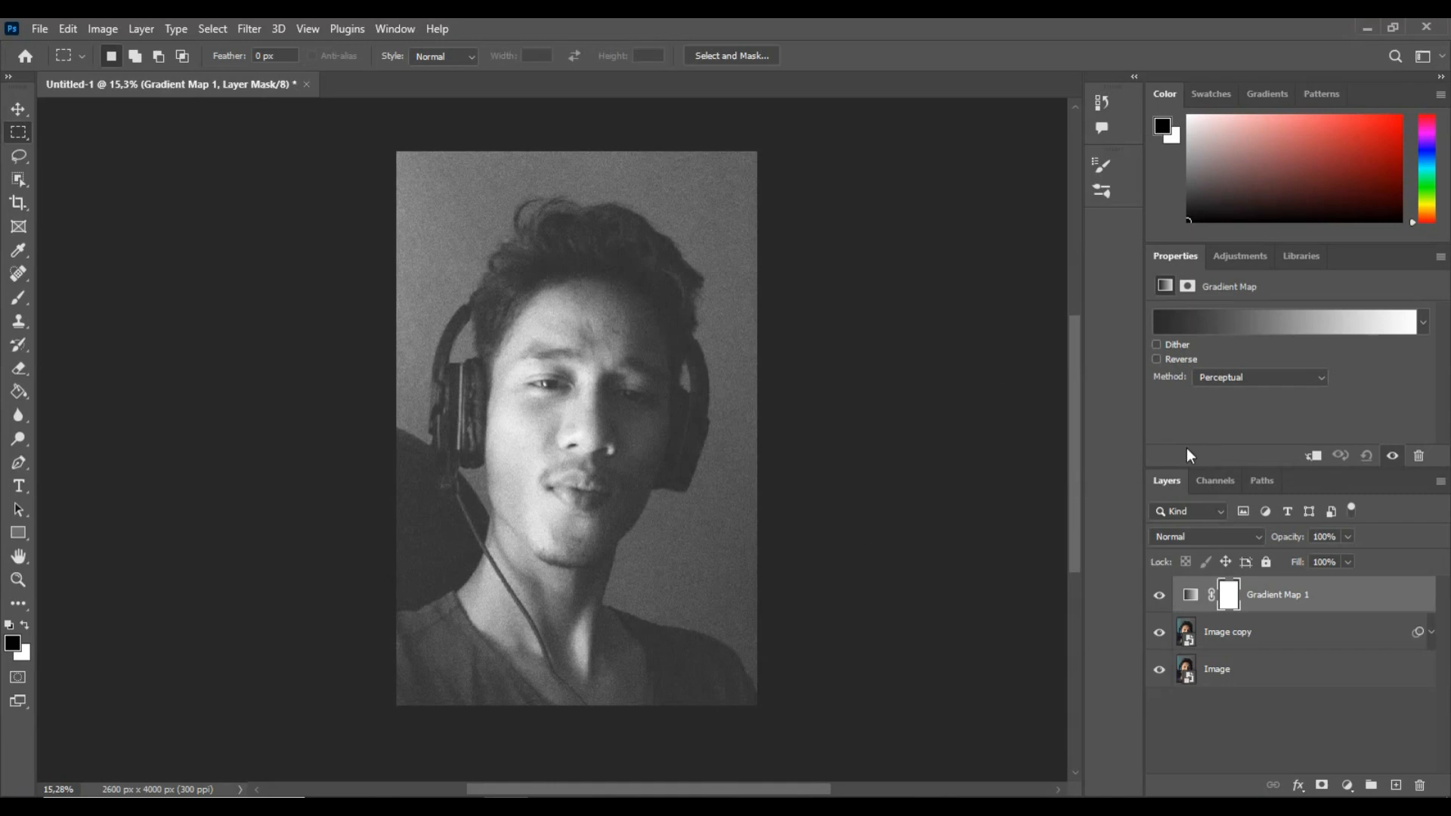
click(1254, 331)
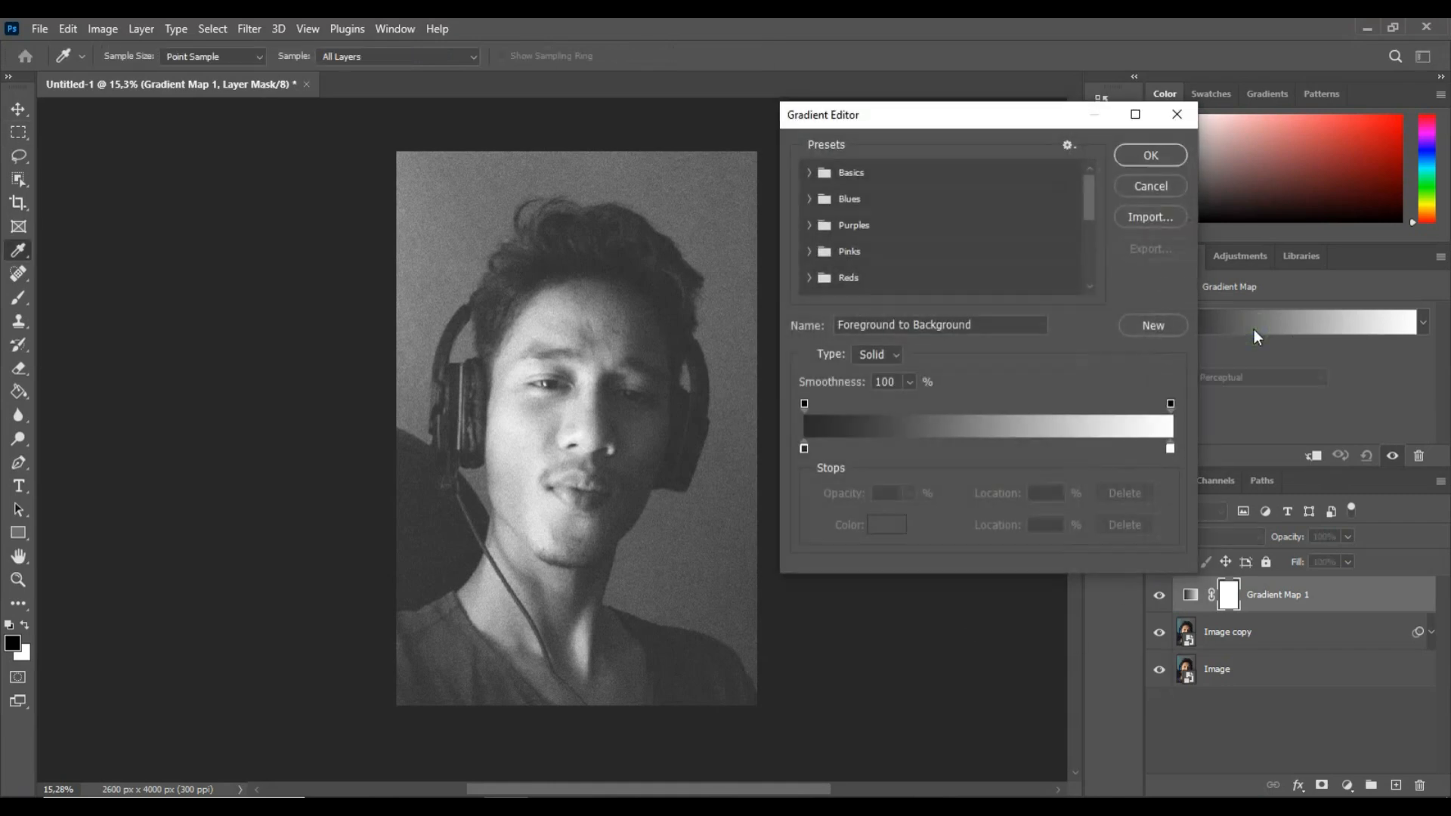
click(804, 449)
double_click(805, 449)
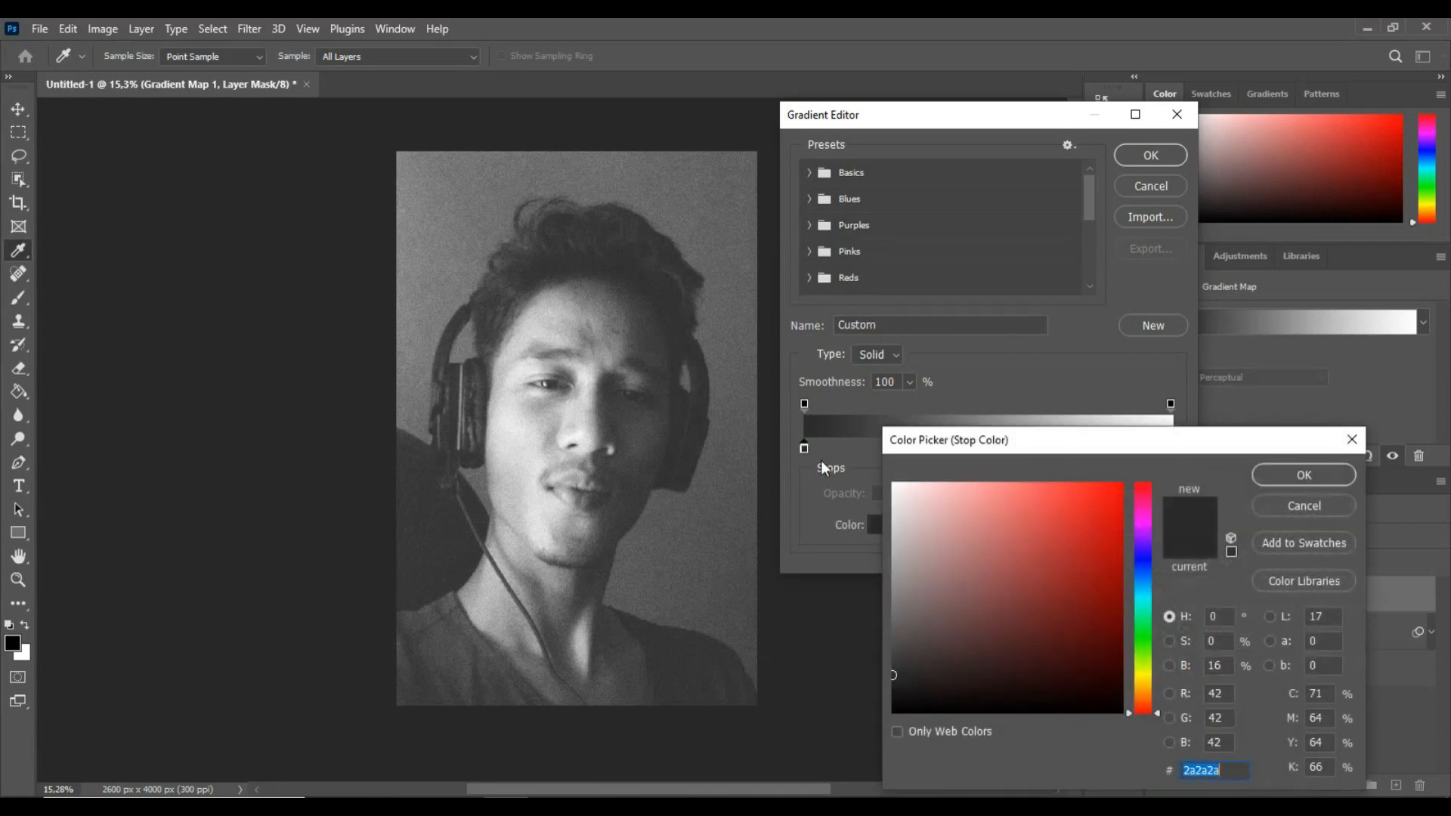
double_click(1225, 664)
text(5)
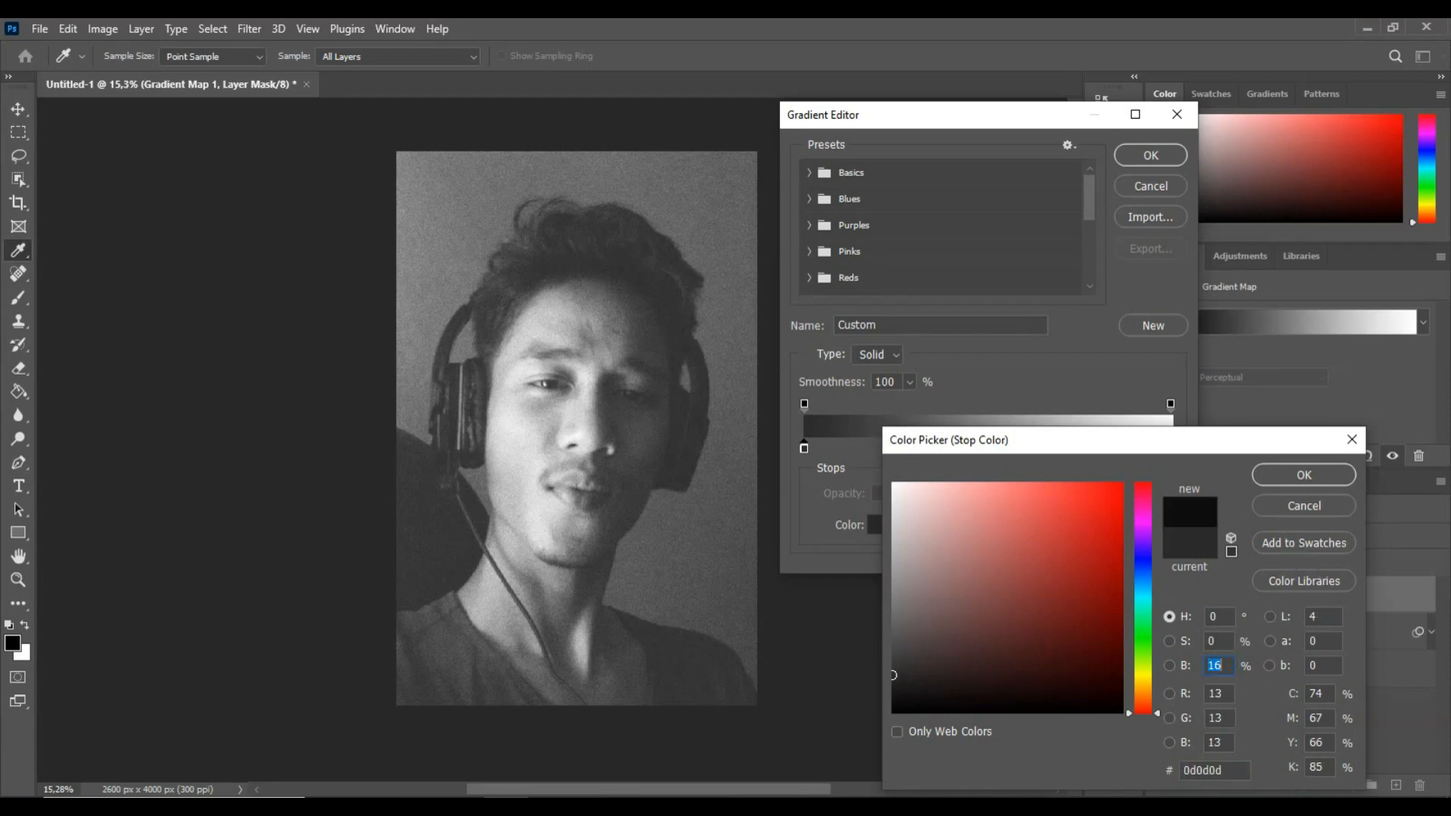
click(1297, 478)
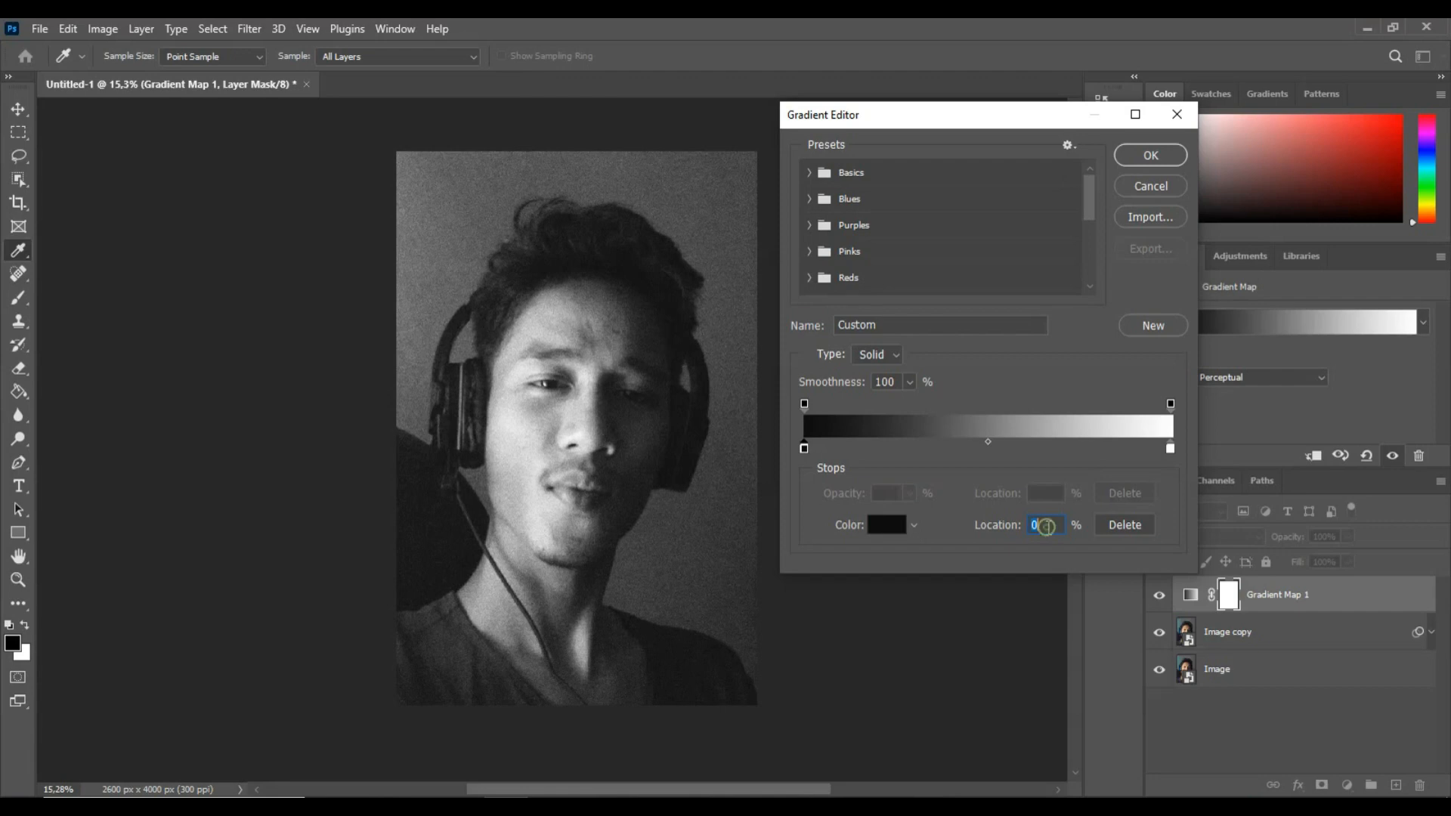
text(5)
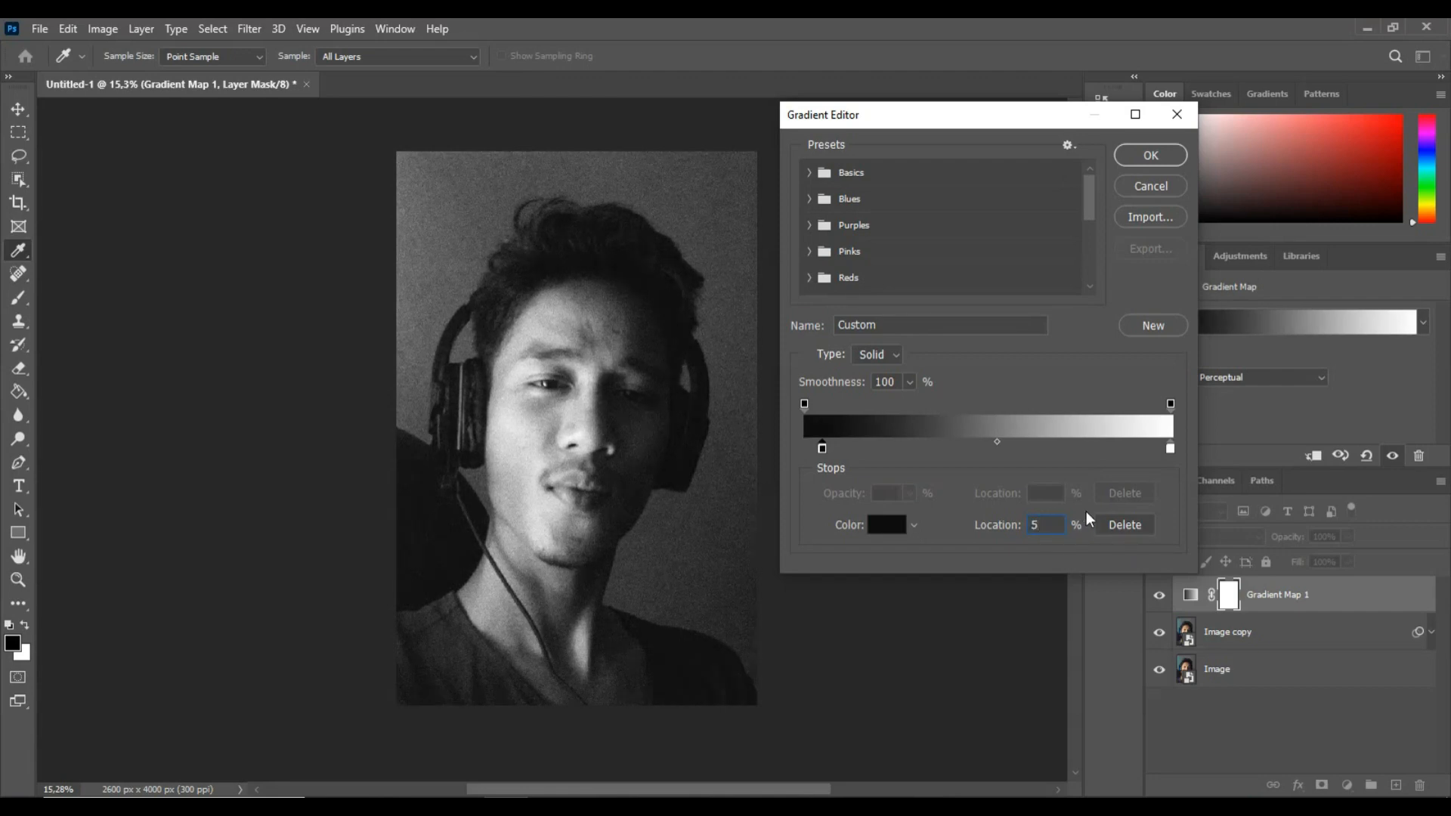
click(1150, 156)
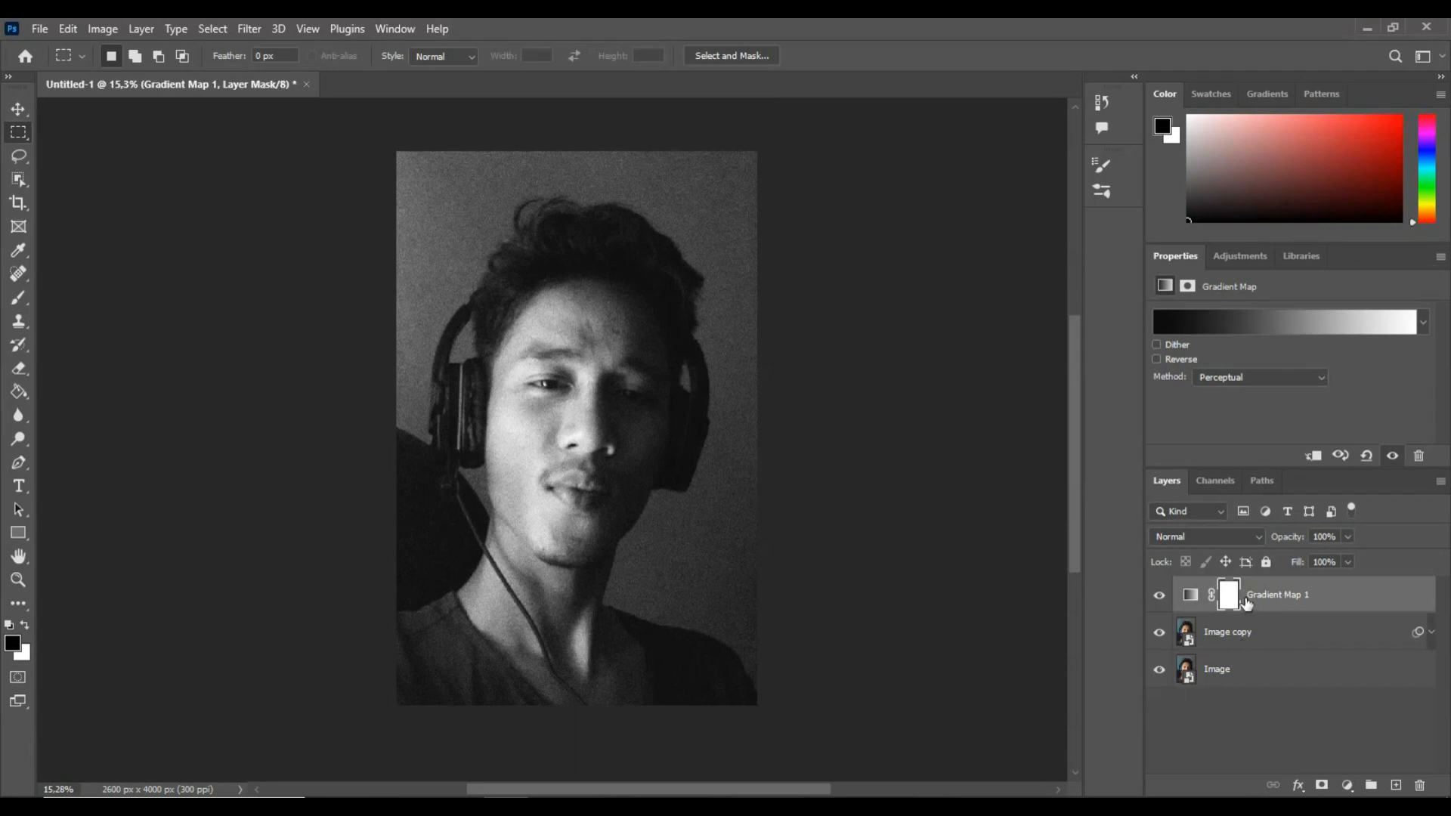
- Clip the Gradient Map adjustment layer to the Image copy layer with a clipping mask
right_click(1274, 597)
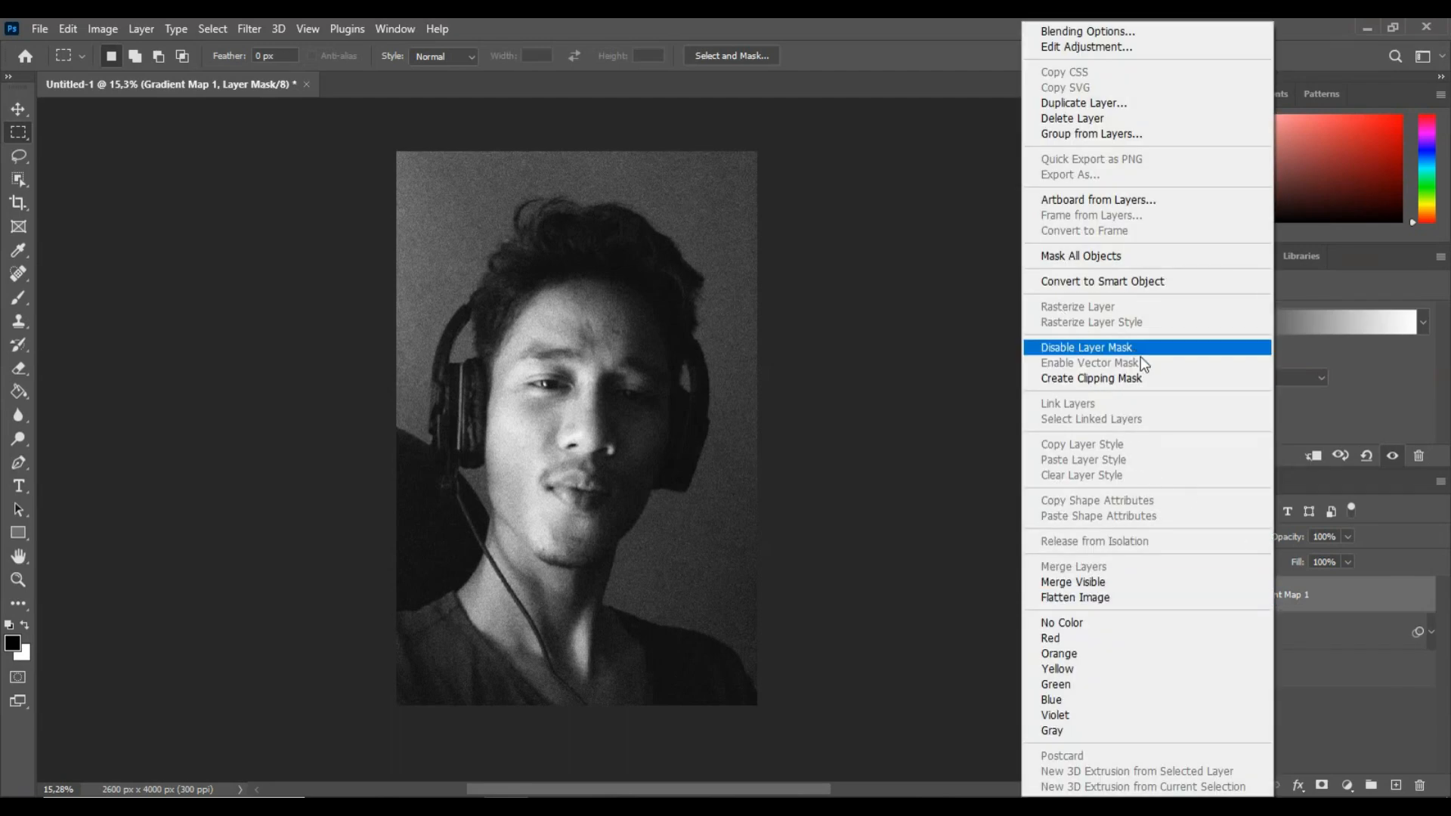
click(958, 410)
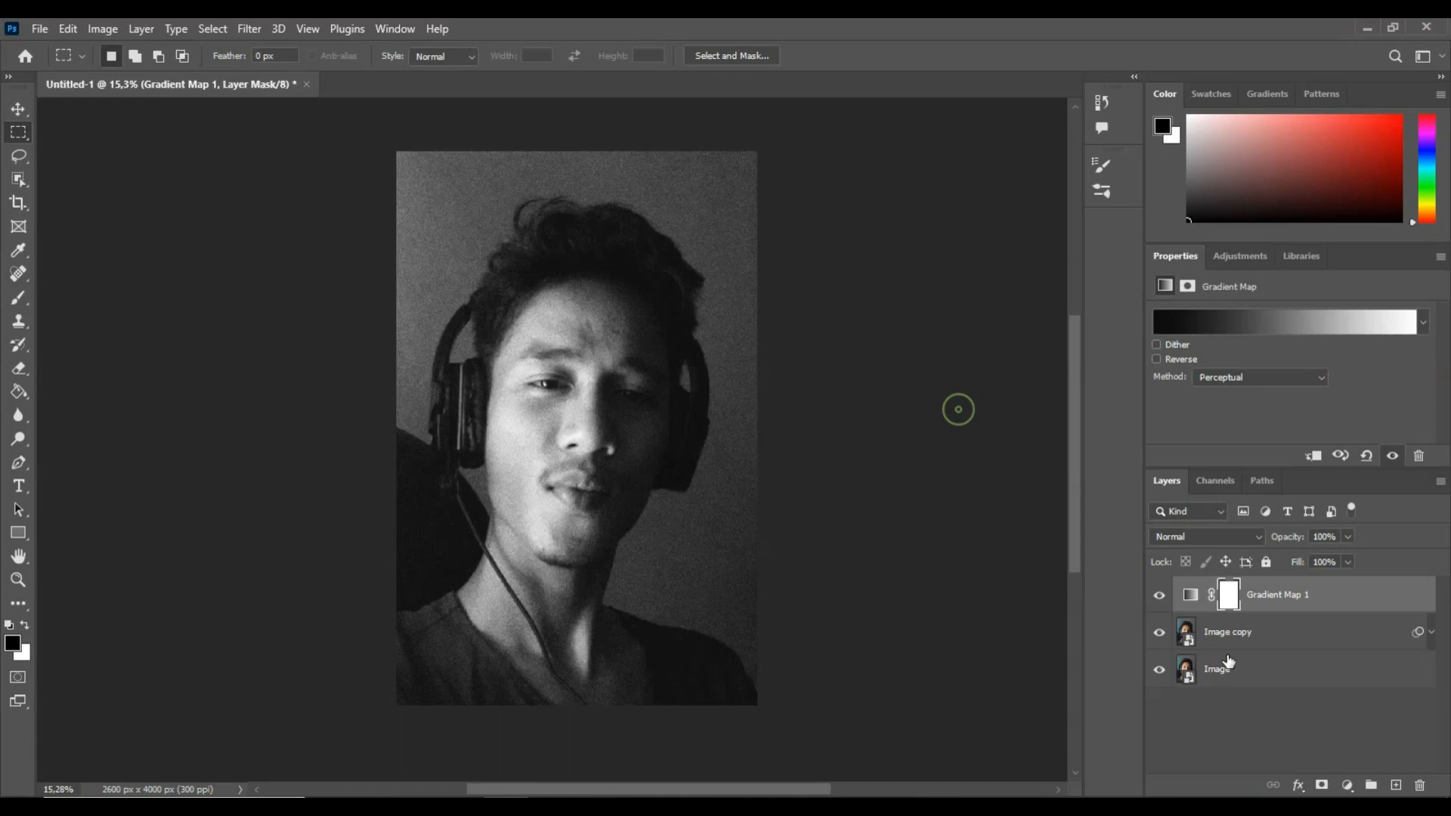
right_click(1256, 597)
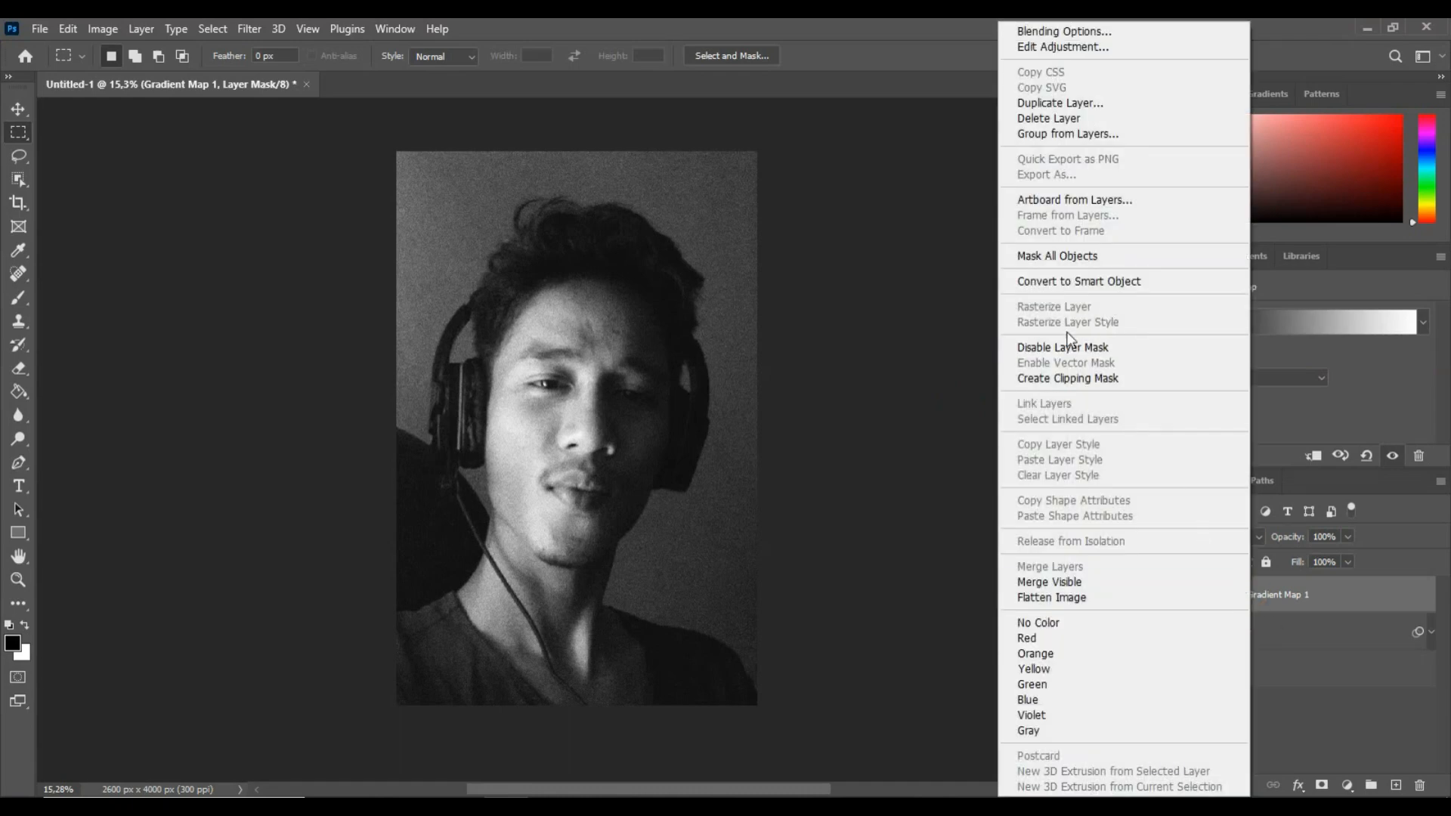
click(1055, 378)
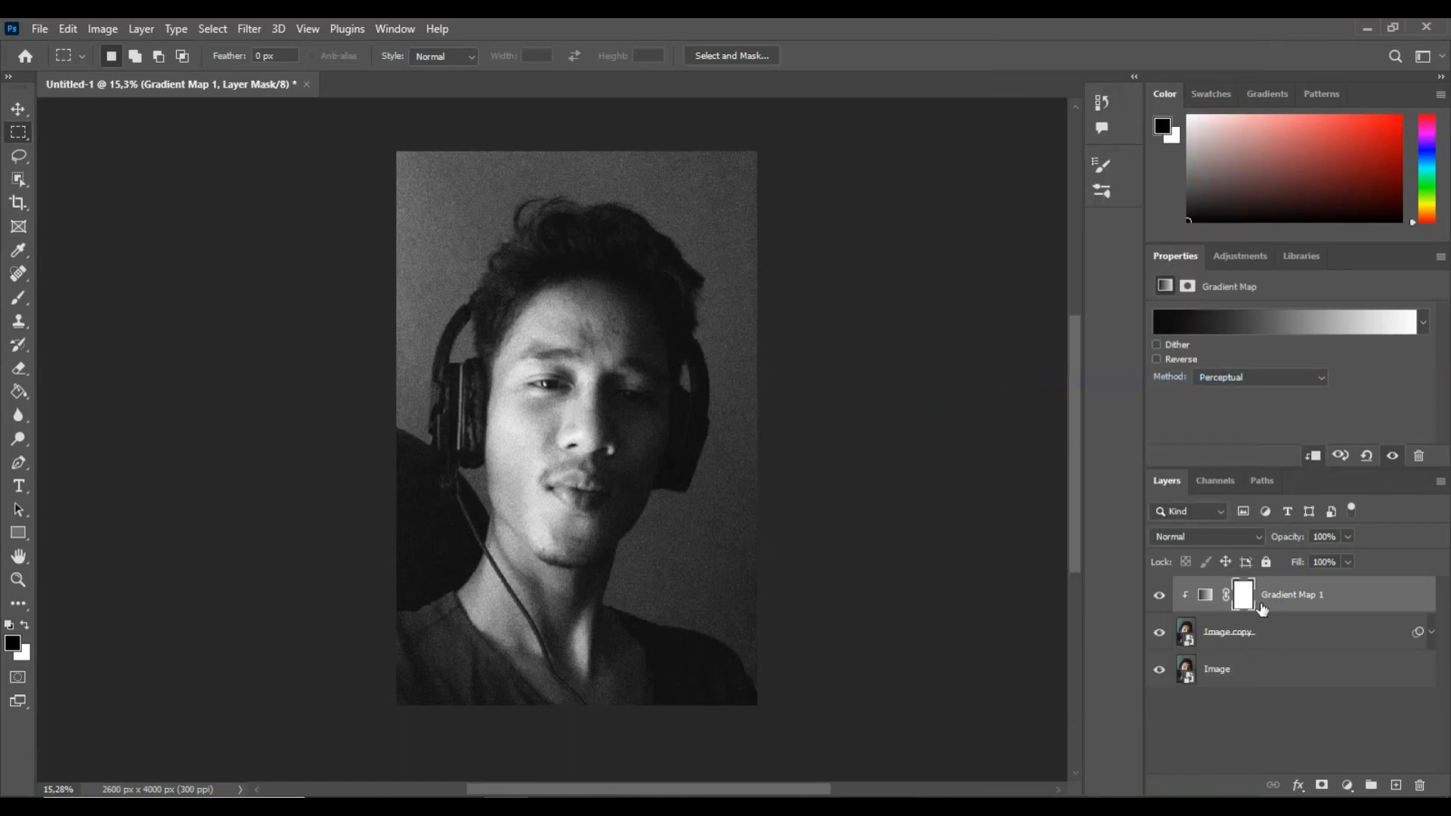
- Compare the picture with and without the Gradient Map and Image copy layers by switching their visibility off and on
click(1264, 641)
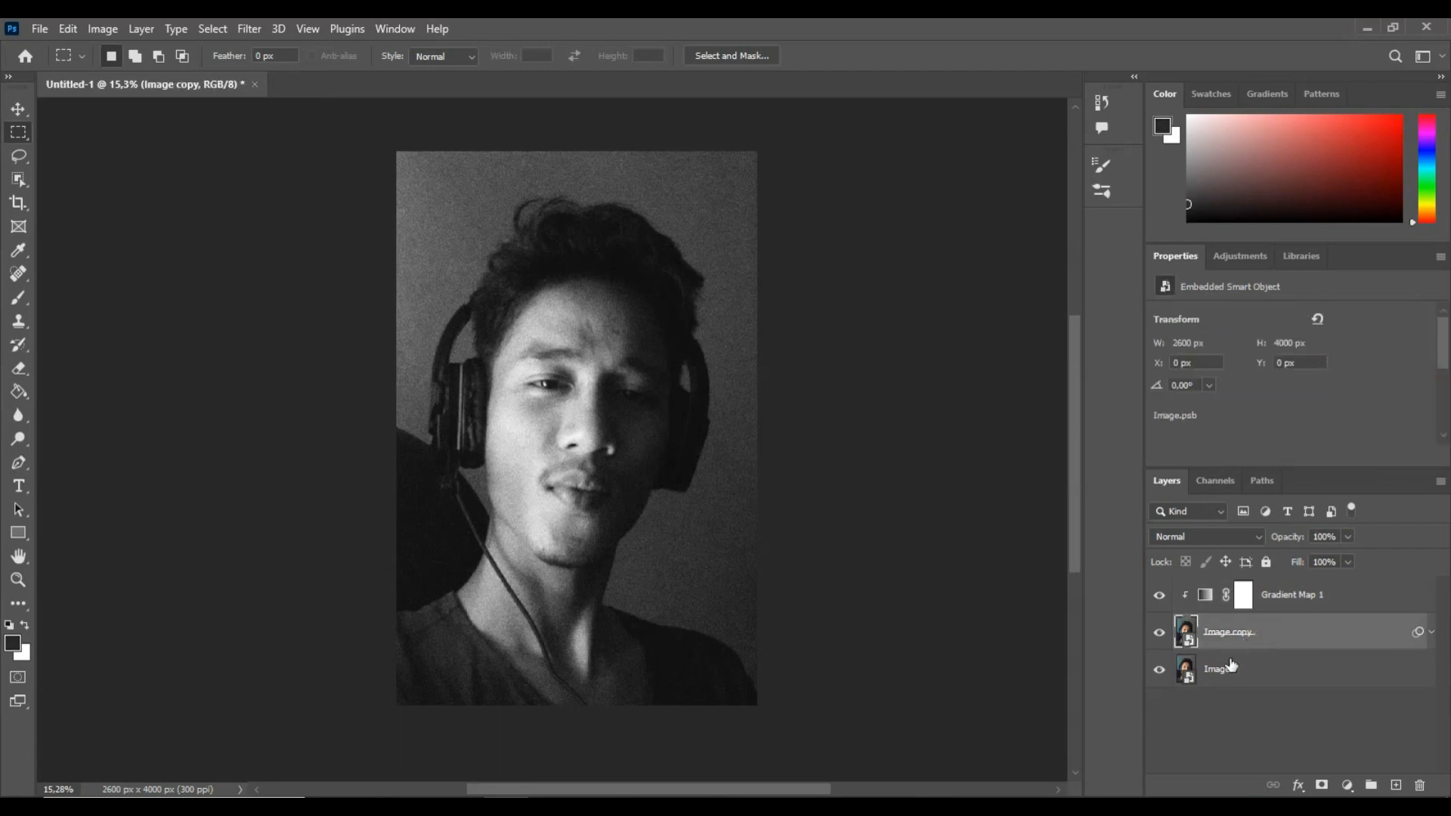
click(1233, 671)
click(1257, 638)
click(1159, 597)
click(1160, 597)
click(1160, 633)
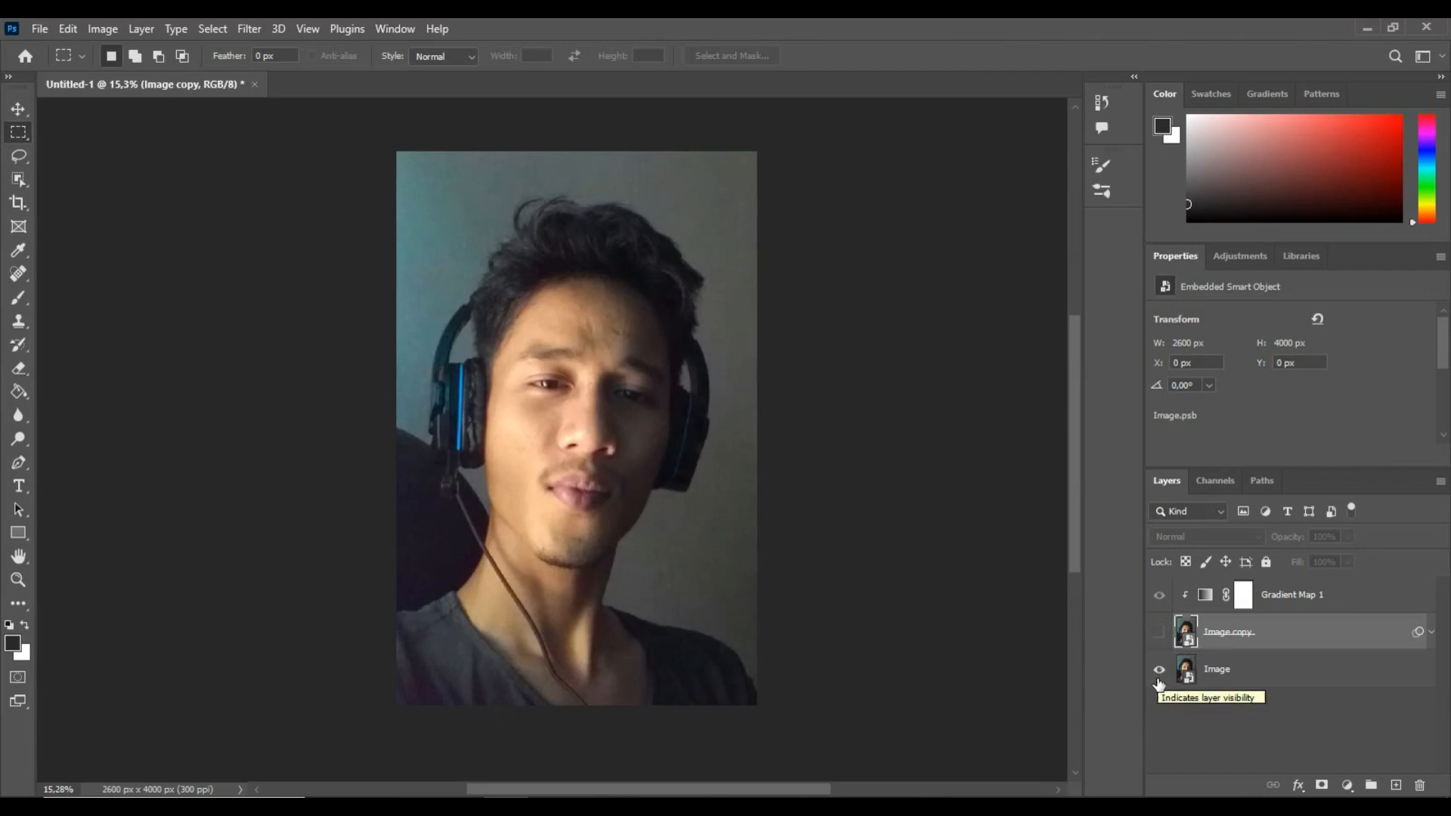
click(1159, 634)
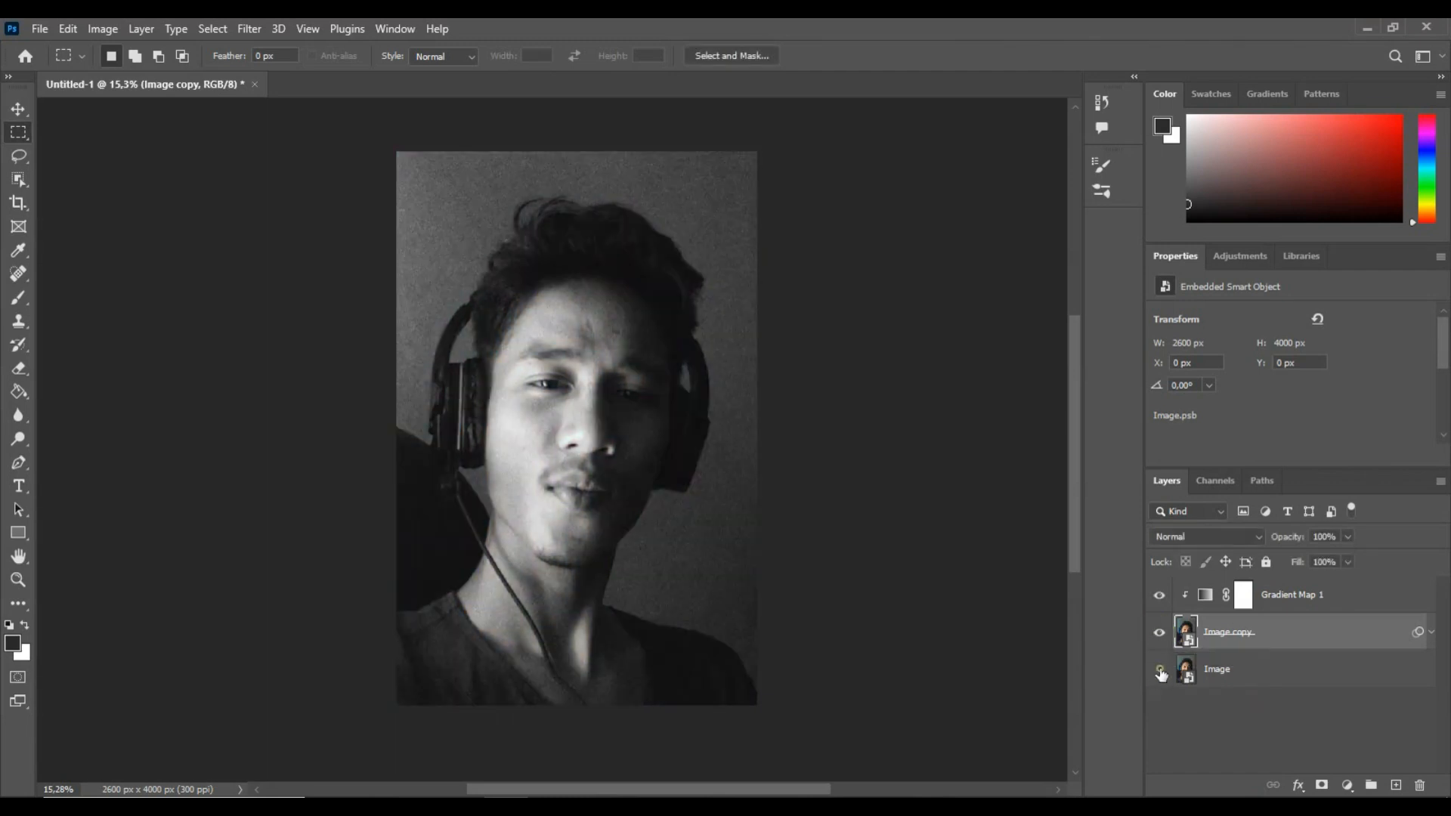
click(1159, 633)
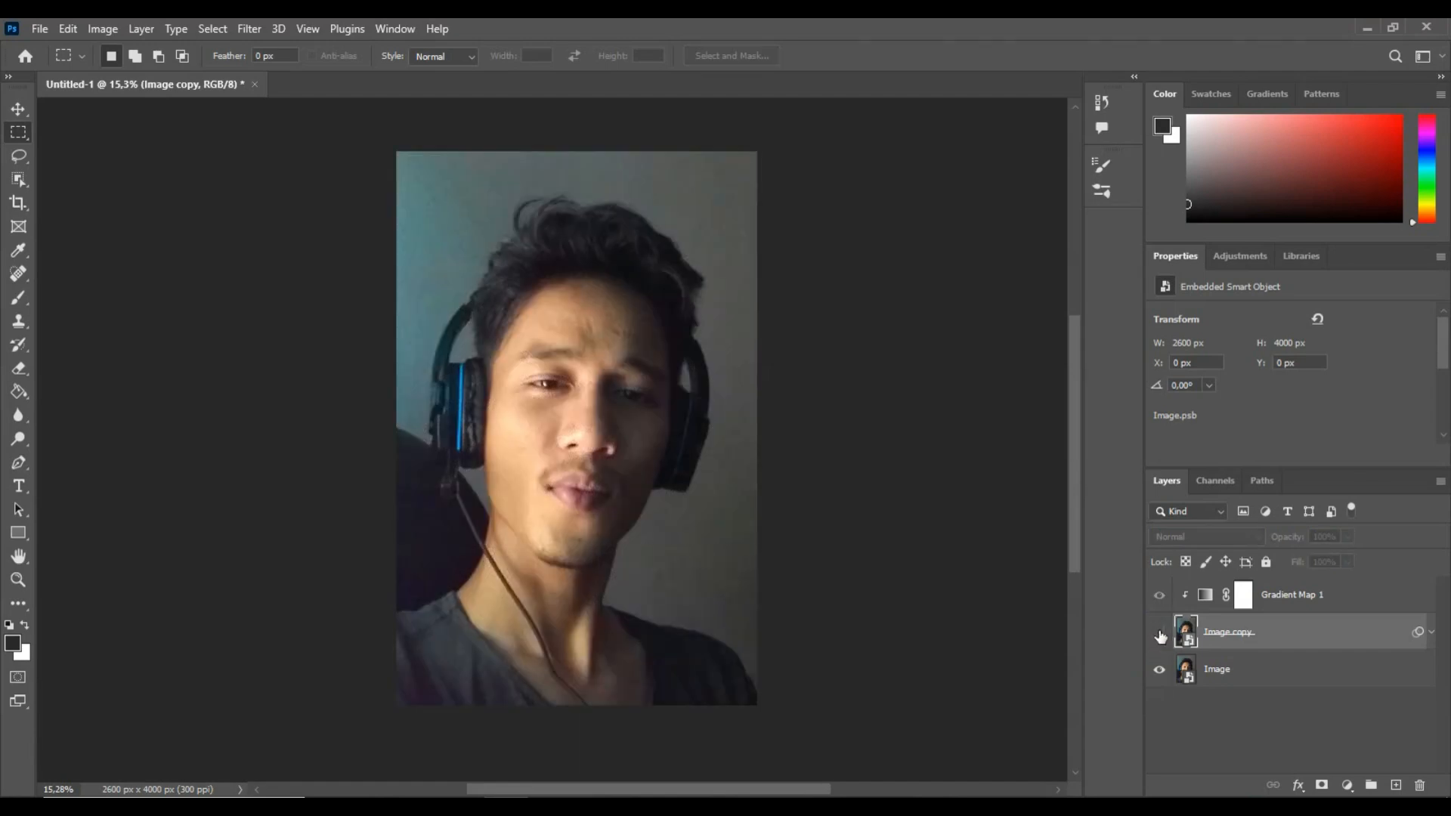
click(1160, 634)
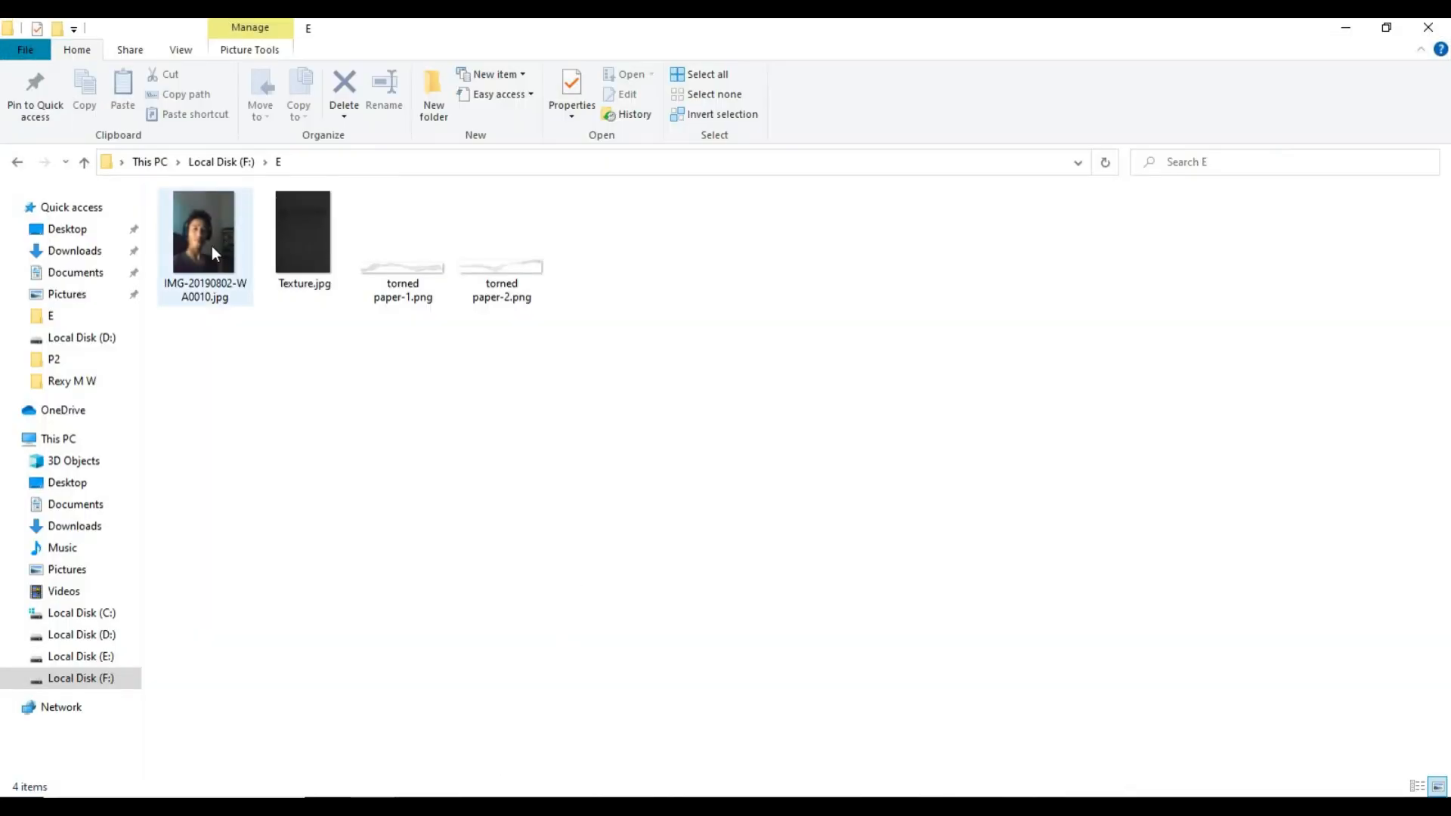
- Place torned paper-1.png from folder E in File Explorer across the forehead, scaled about 161% and rotated about -9°, with its layer above Gradient Map 1
click(388, 276)
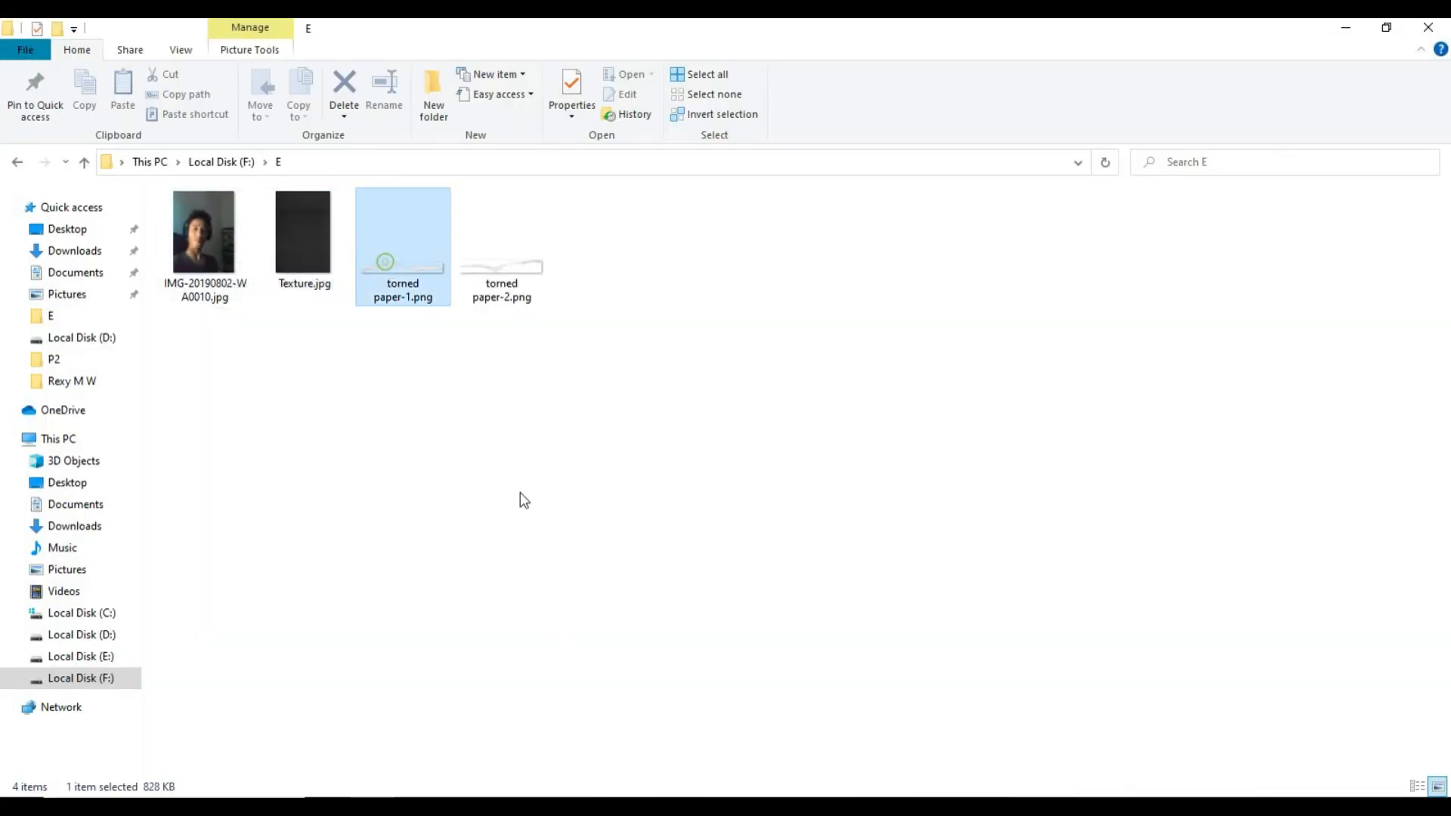
drag(520, 492, 552, 469)
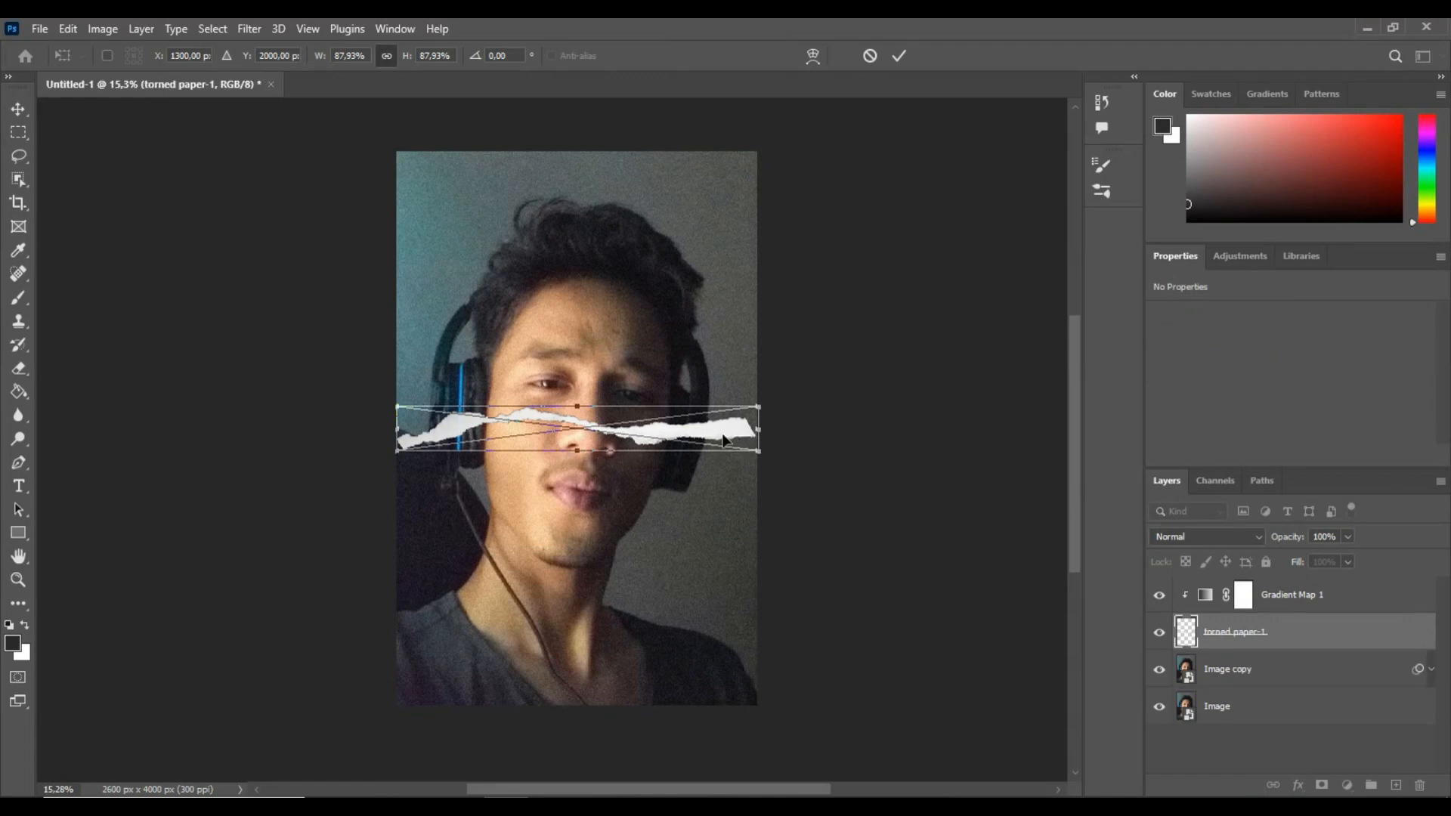
drag(724, 440, 903, 431)
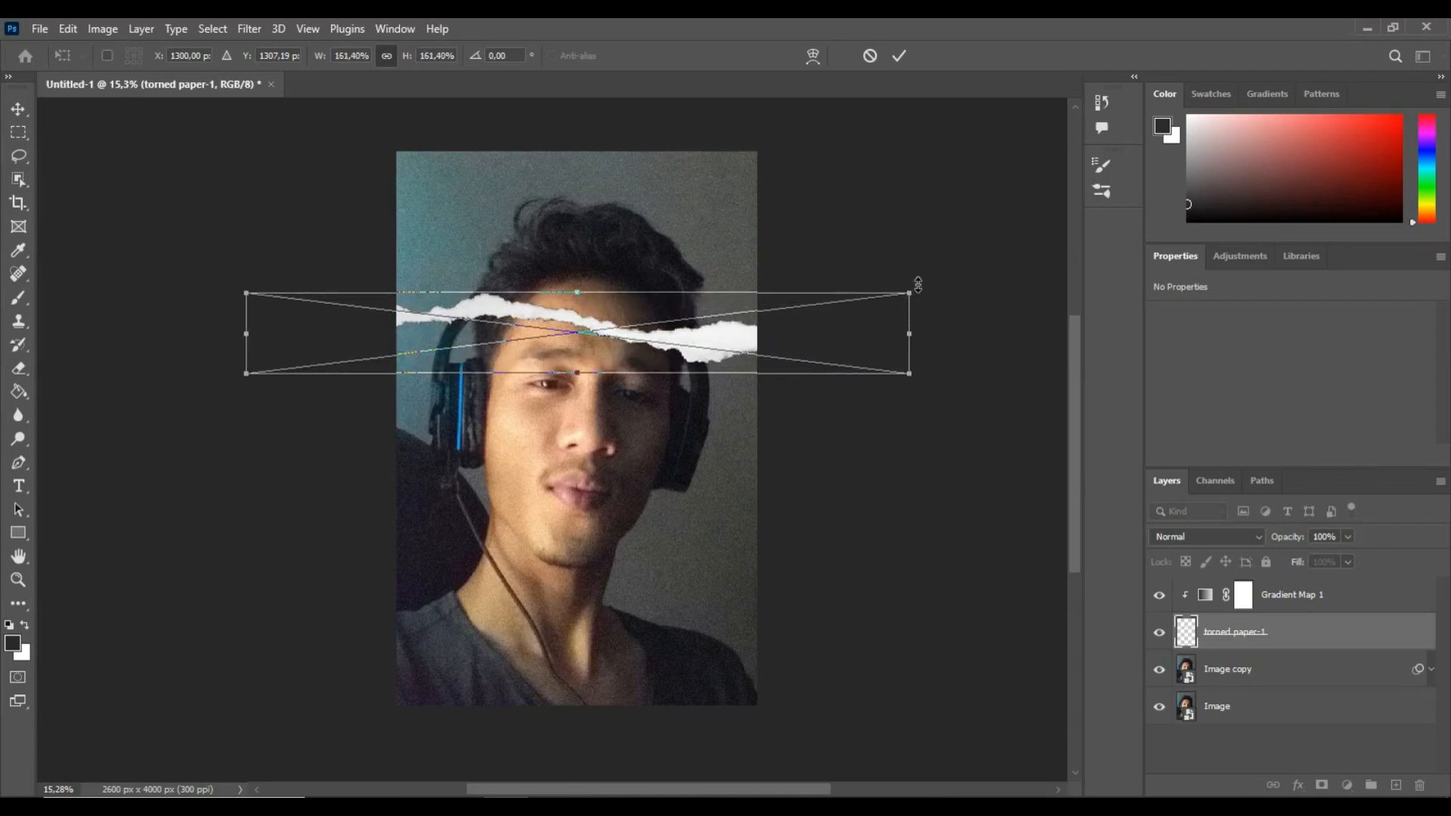
drag(918, 285, 908, 233)
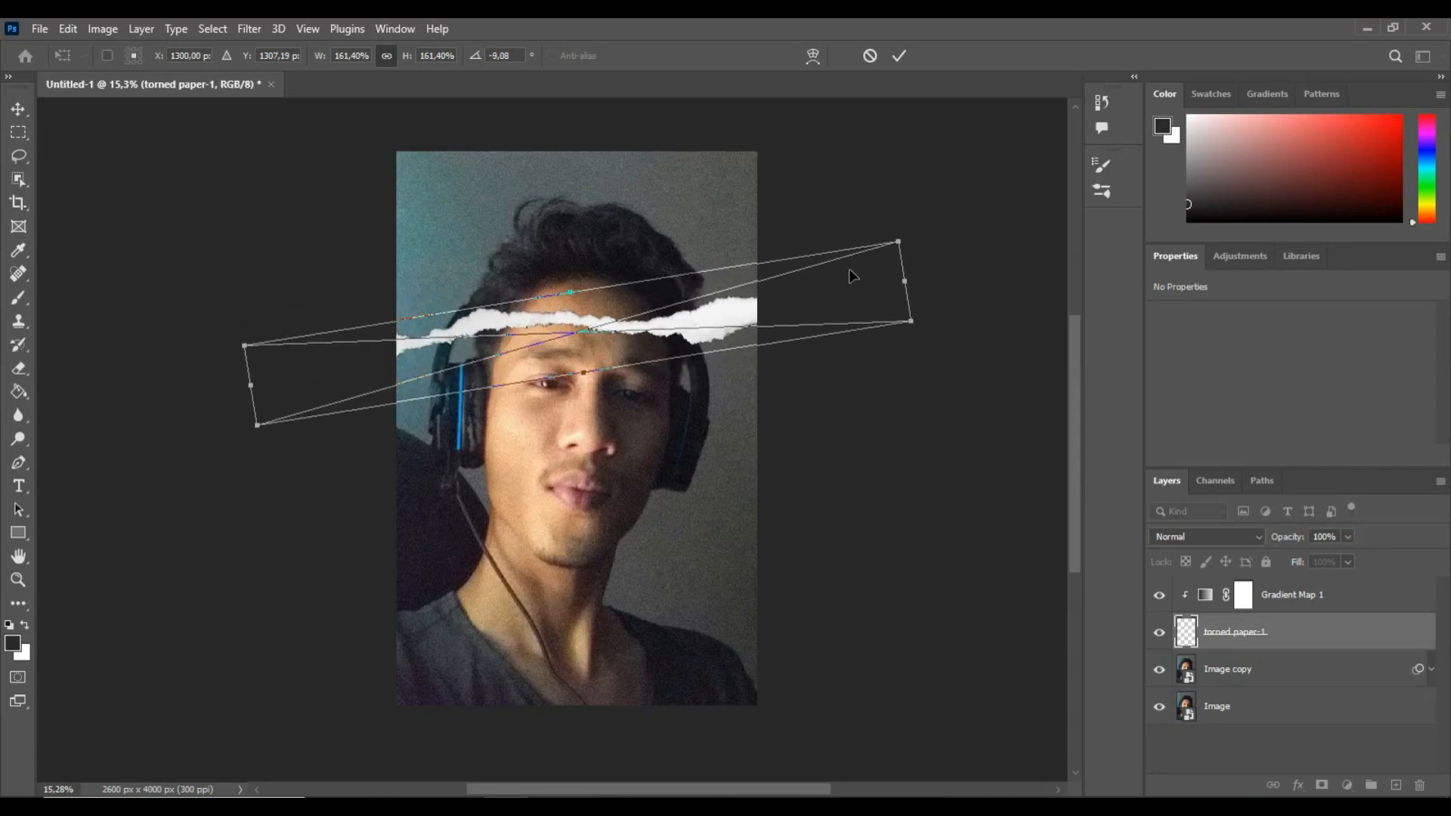
drag(750, 305, 780, 314)
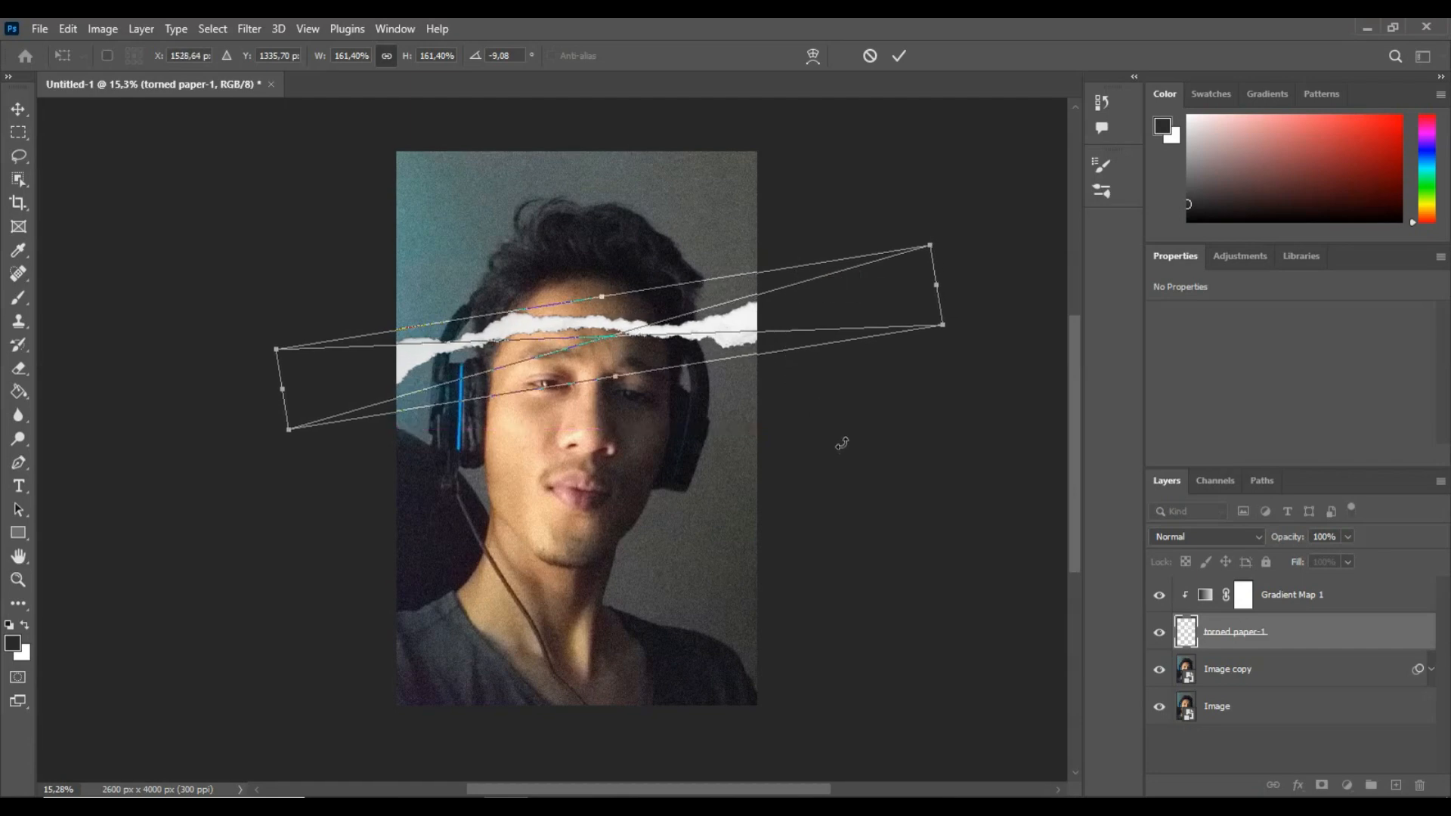
key(Return)
drag(1286, 645, 1279, 590)
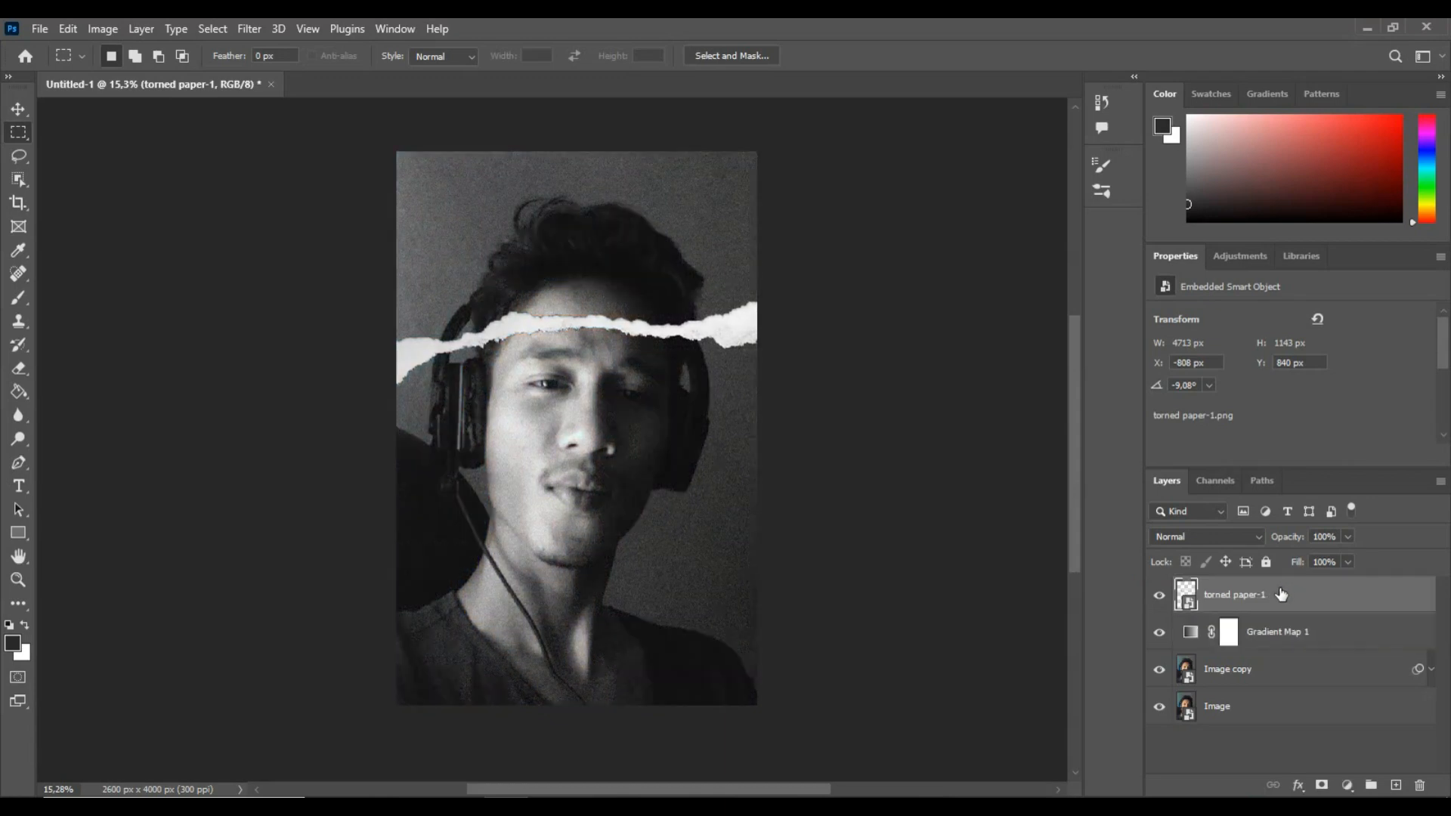
- Add a white layer mask to the Image copy layer
click(1236, 676)
right_click(1237, 674)
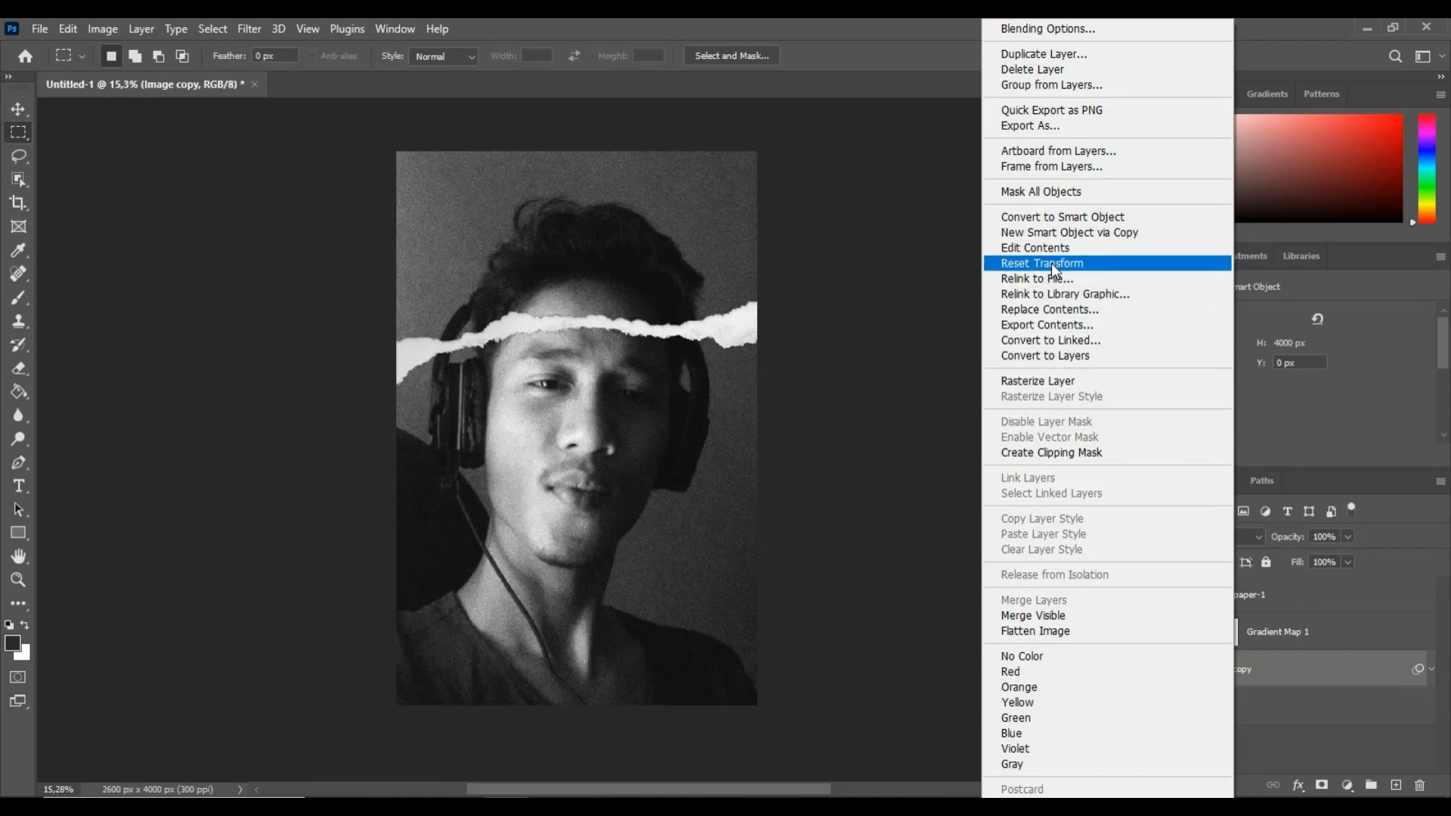
click(918, 367)
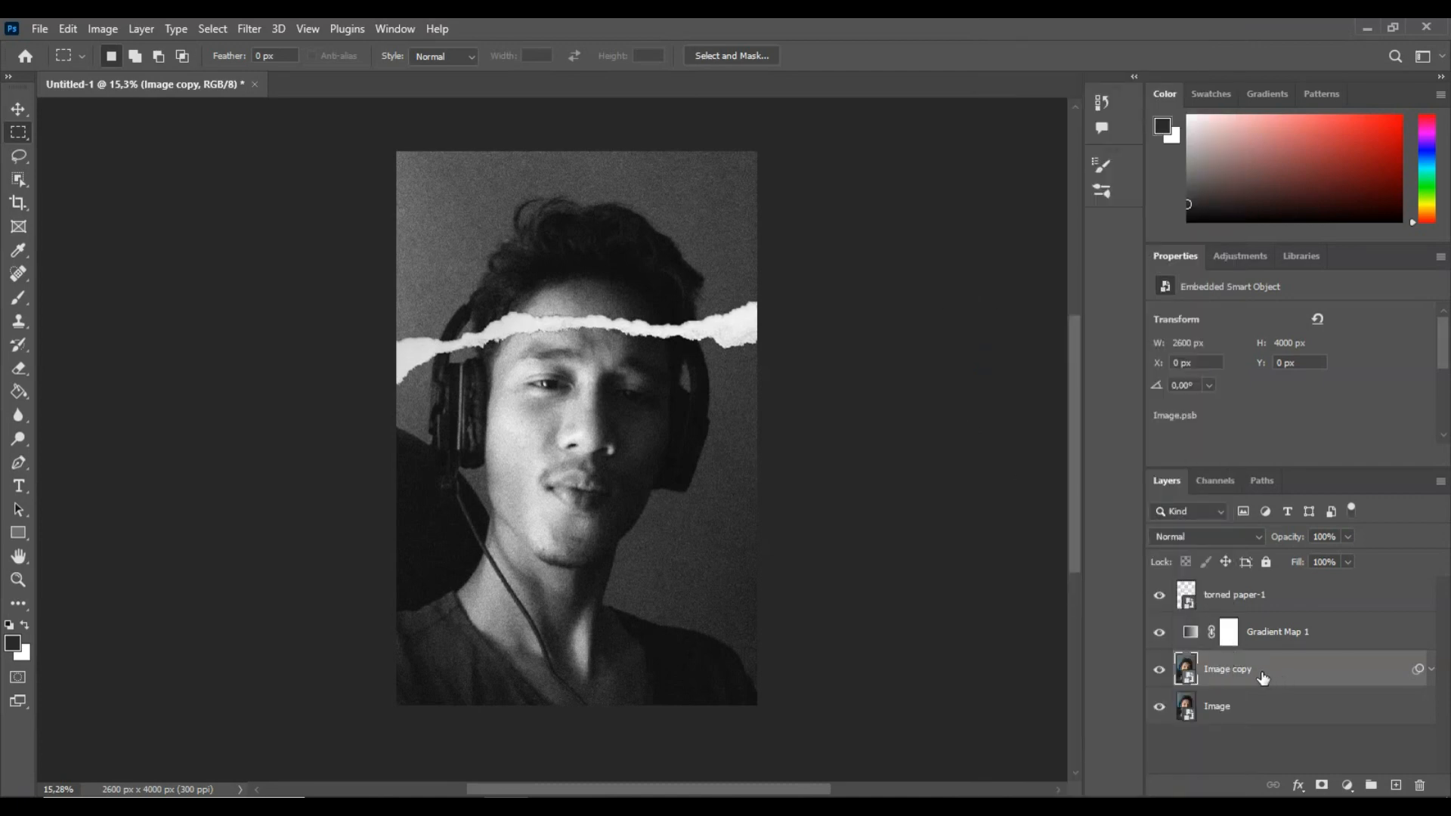
click(1322, 786)
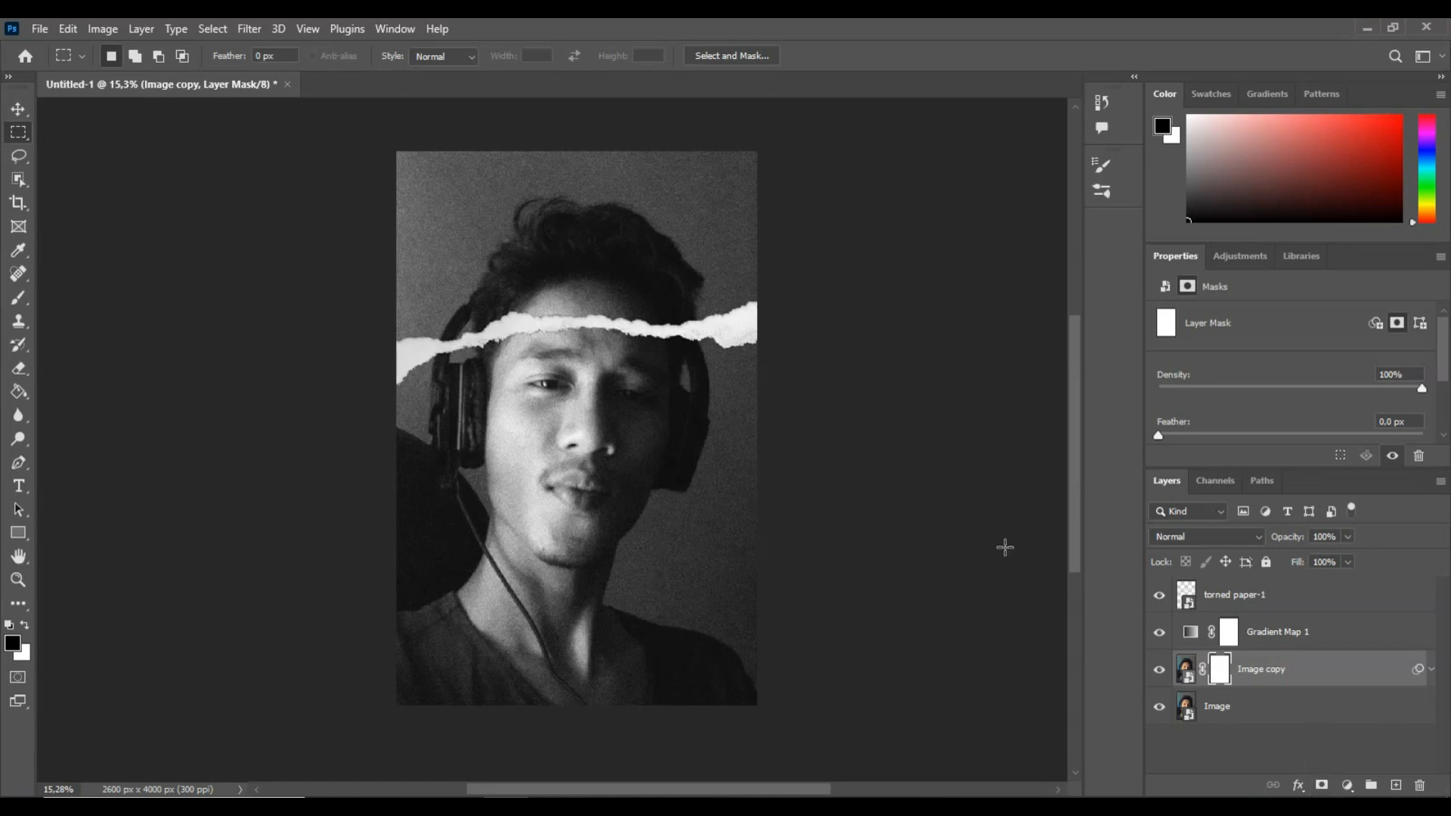
- Choose the Brush tool with a 306 px tip, 100% hardness, 100% opacity and 100% flow
click(27, 310)
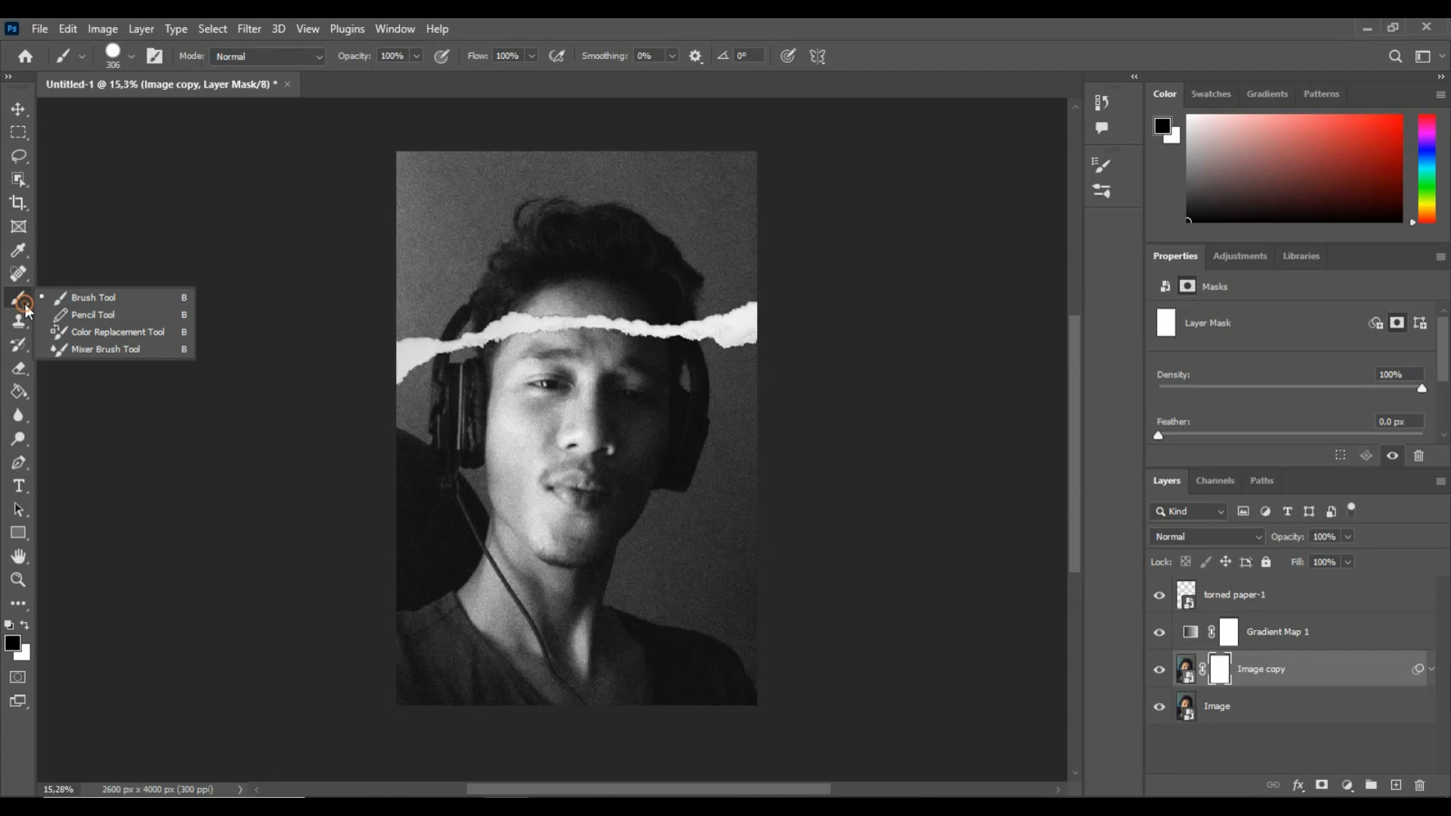
click(71, 301)
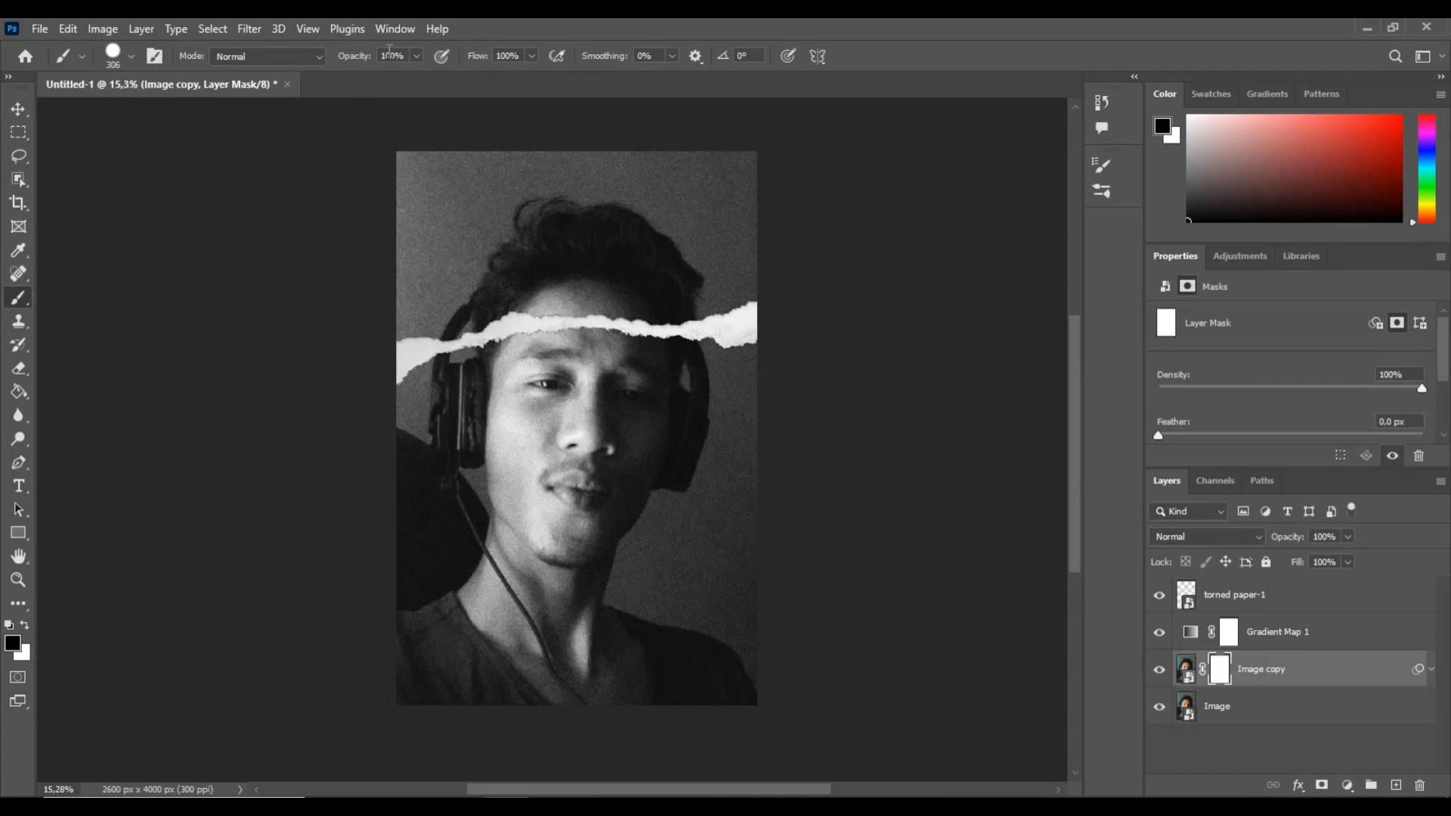
click(514, 54)
click(132, 57)
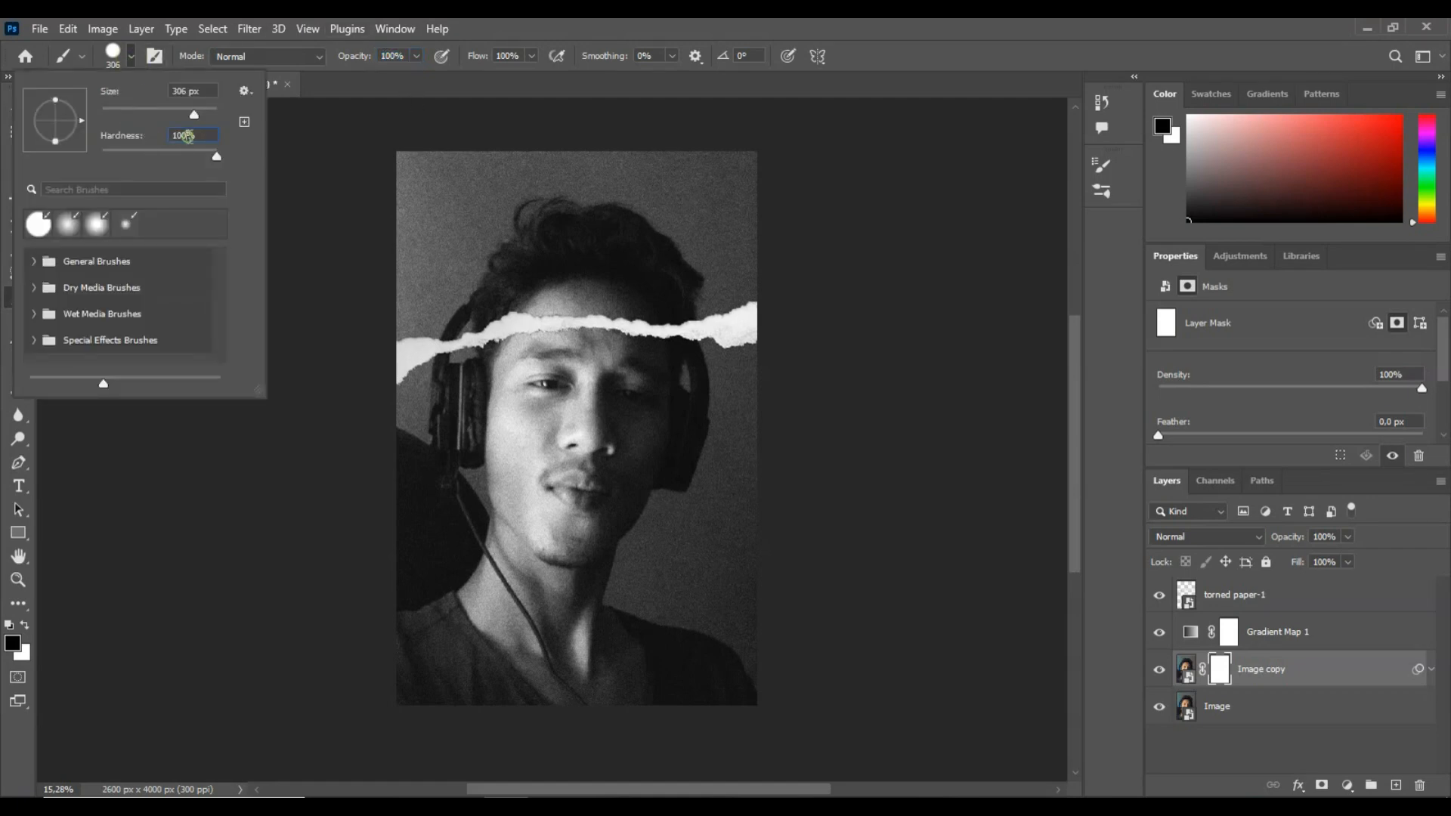
click(292, 169)
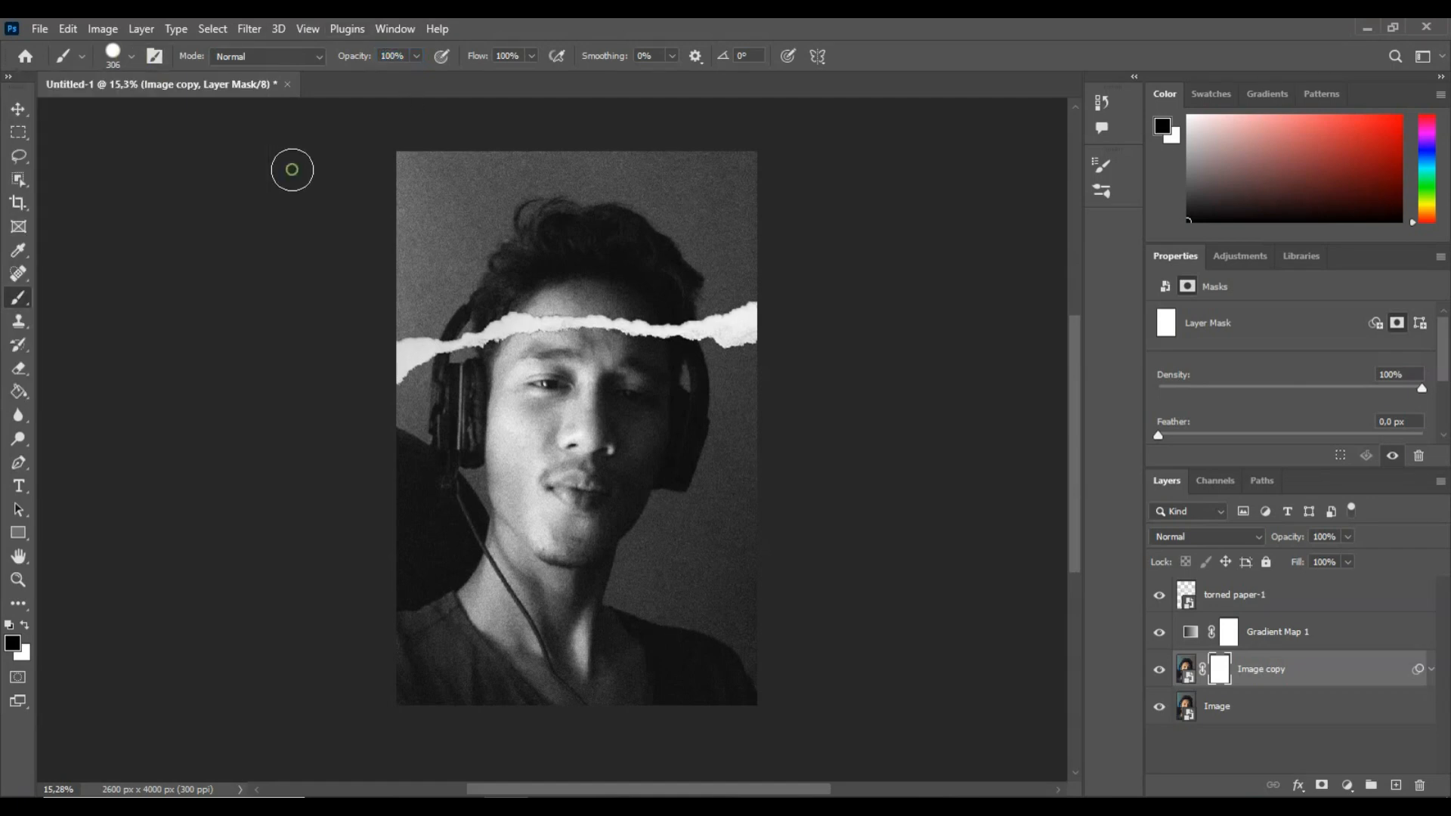
- Clip the Gradient Map 1 adjustment layer to the masked Image copy layer with a clipping mask
scroll(448, 306, up, 2)
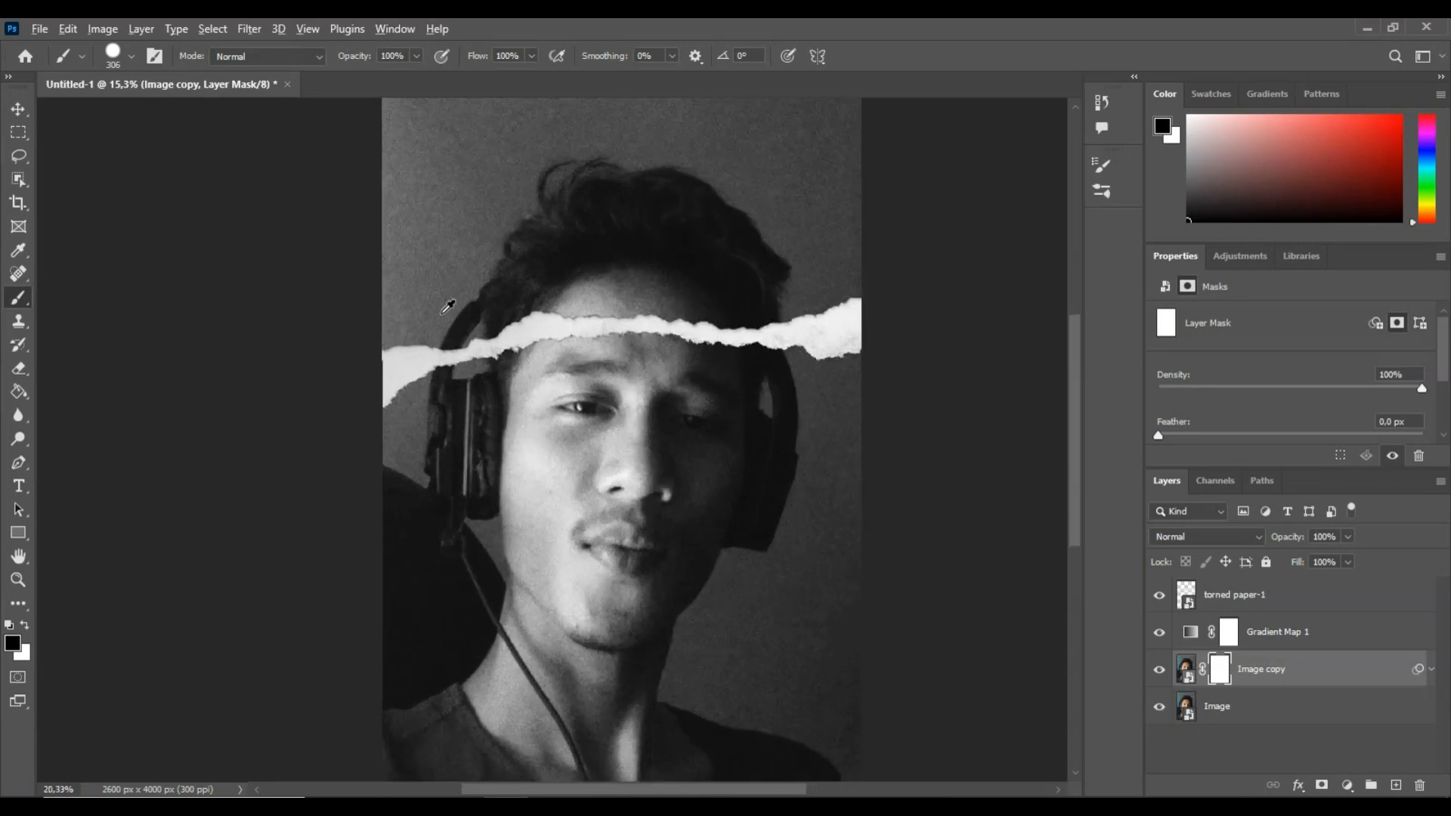
scroll(447, 307, up, 2)
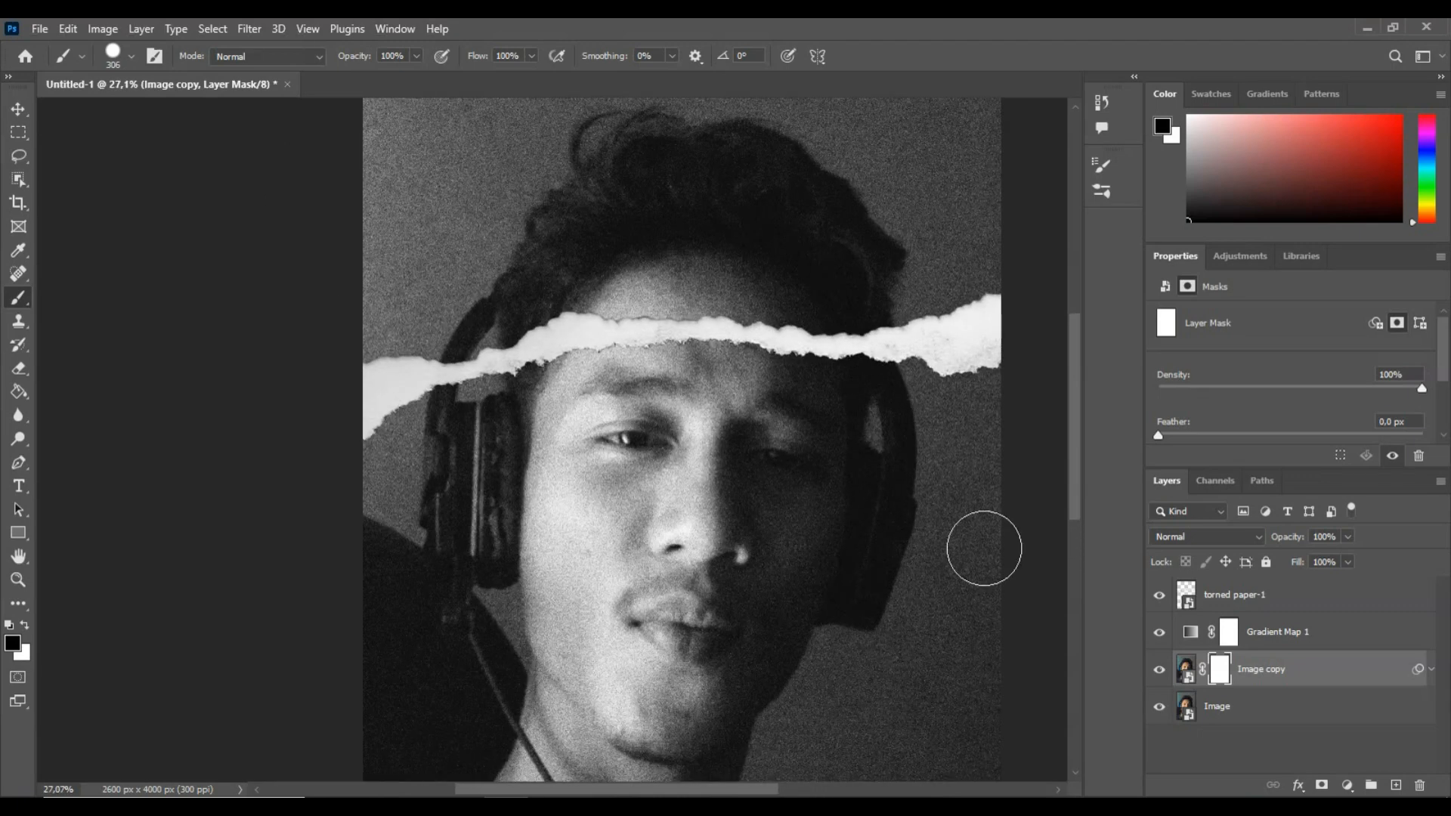
right_click(1283, 634)
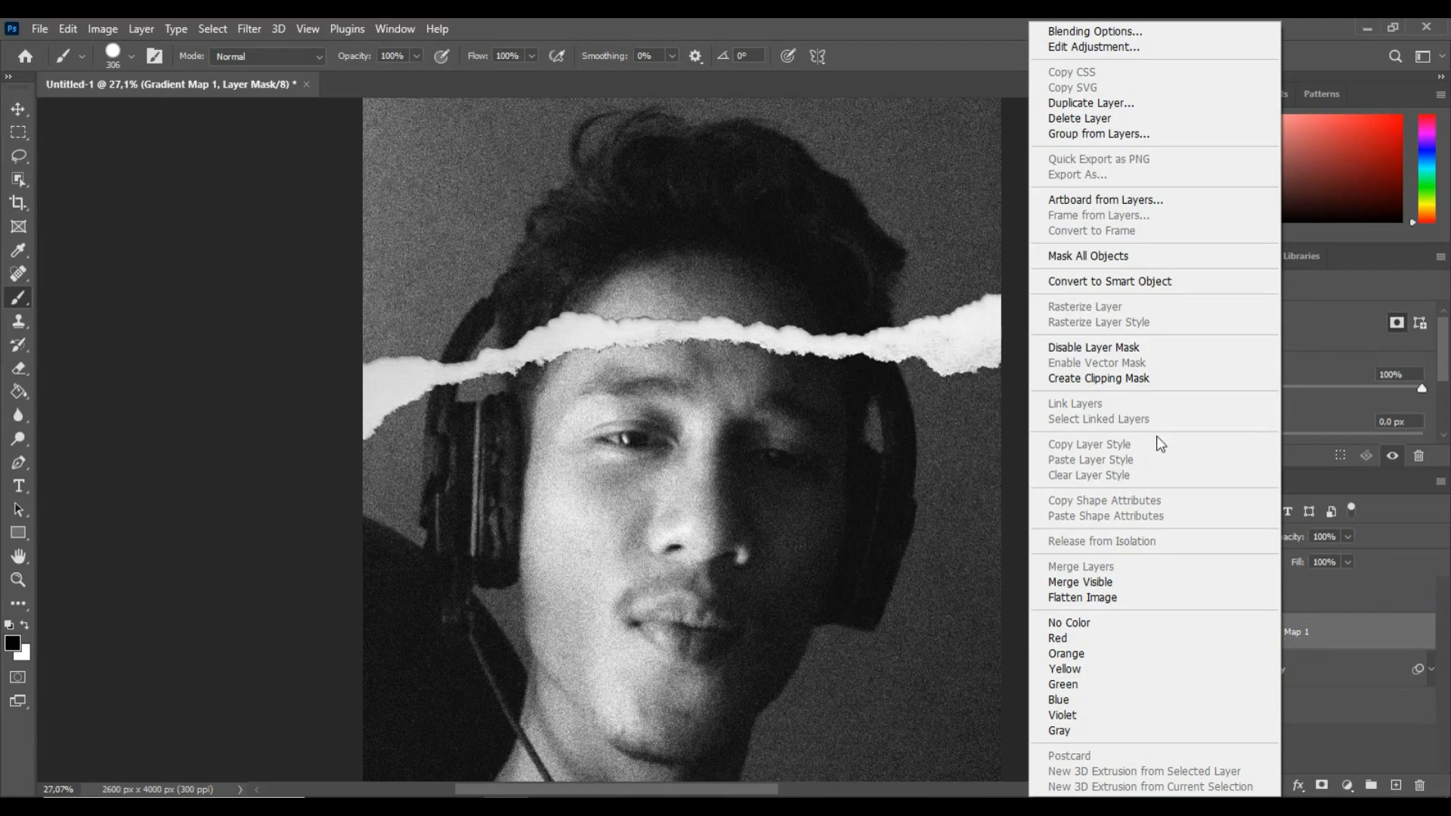
click(1114, 378)
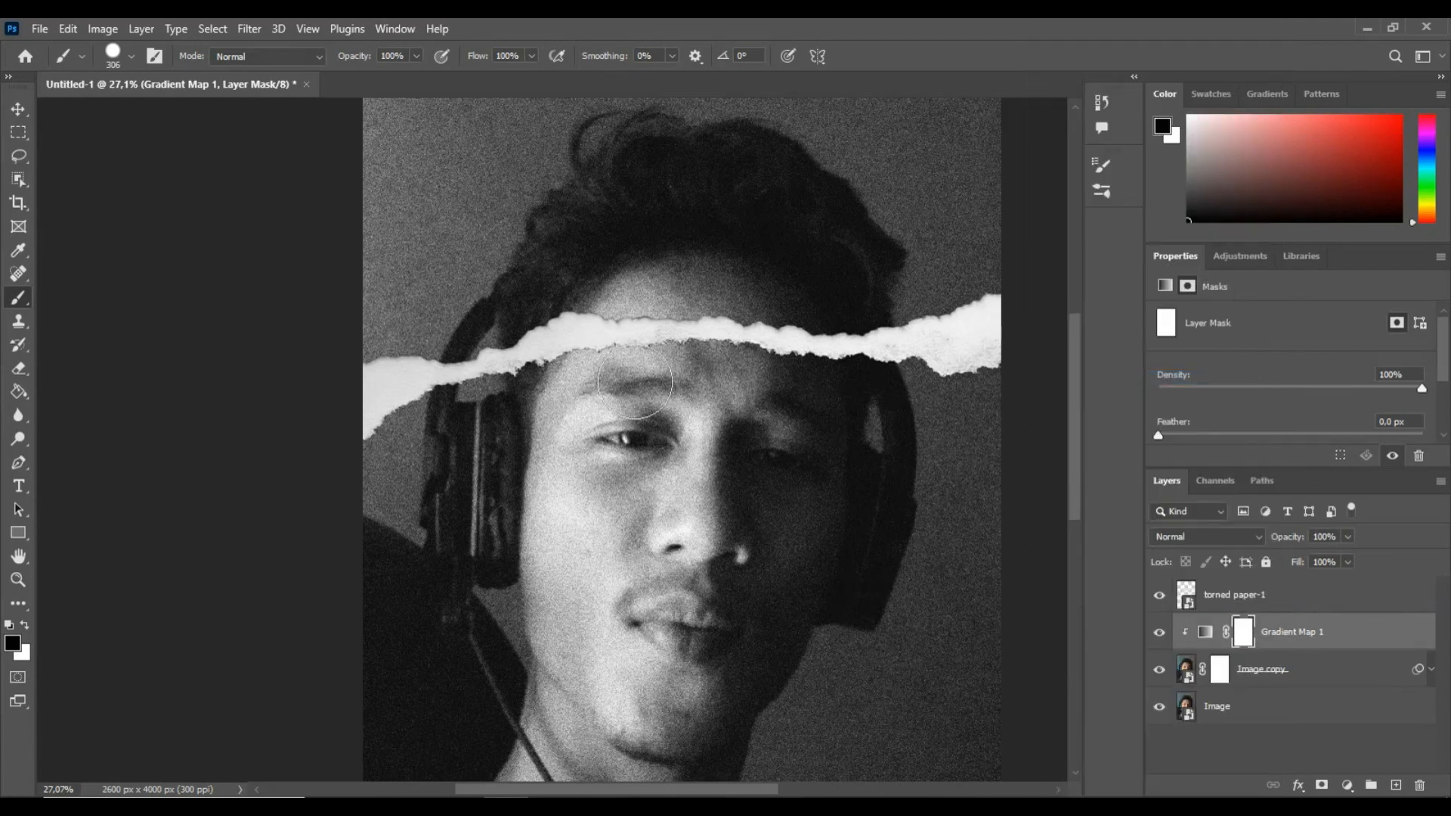
key(x)
drag(475, 279, 441, 308)
key(ctrl+z)
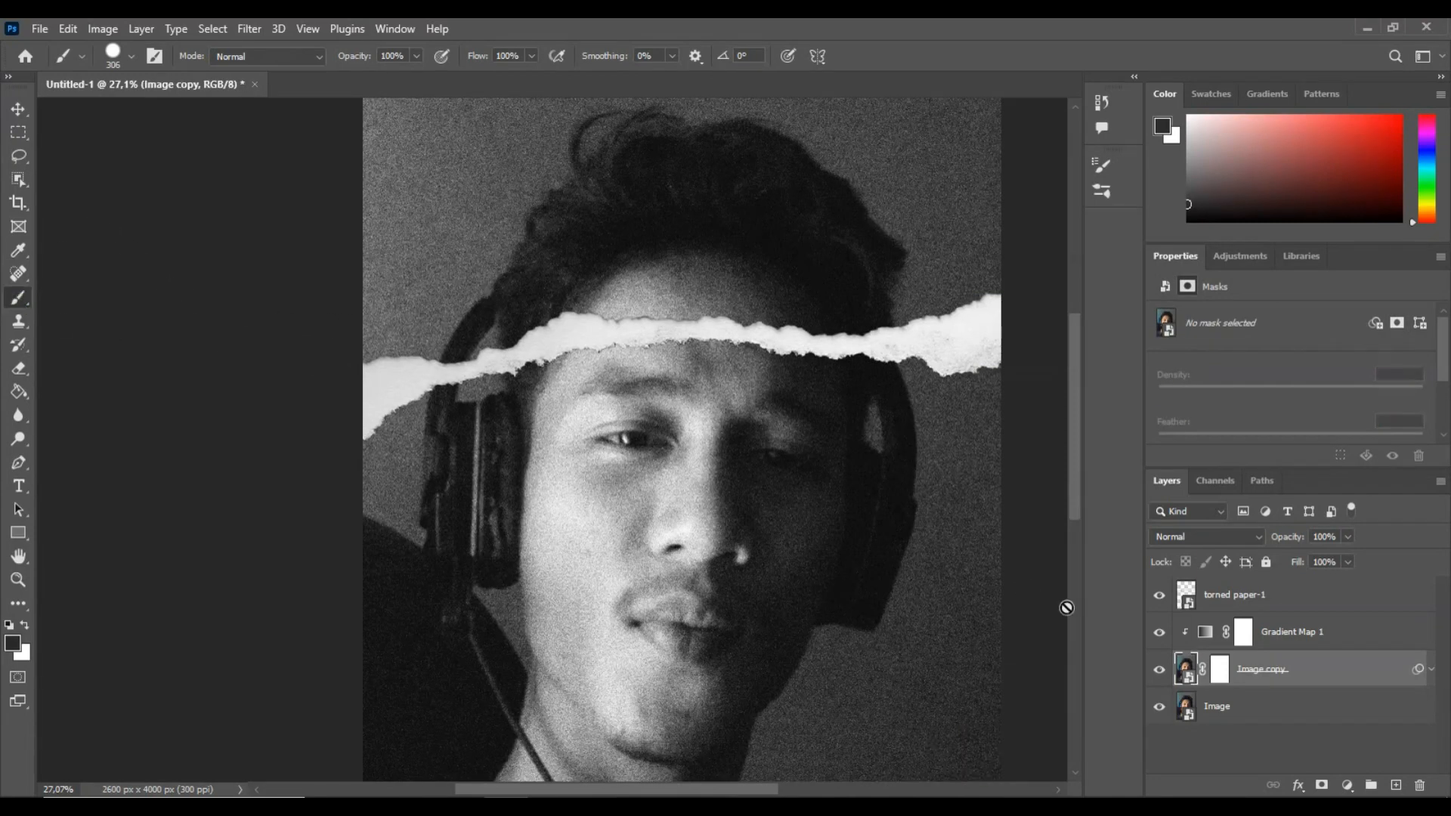
click(1220, 670)
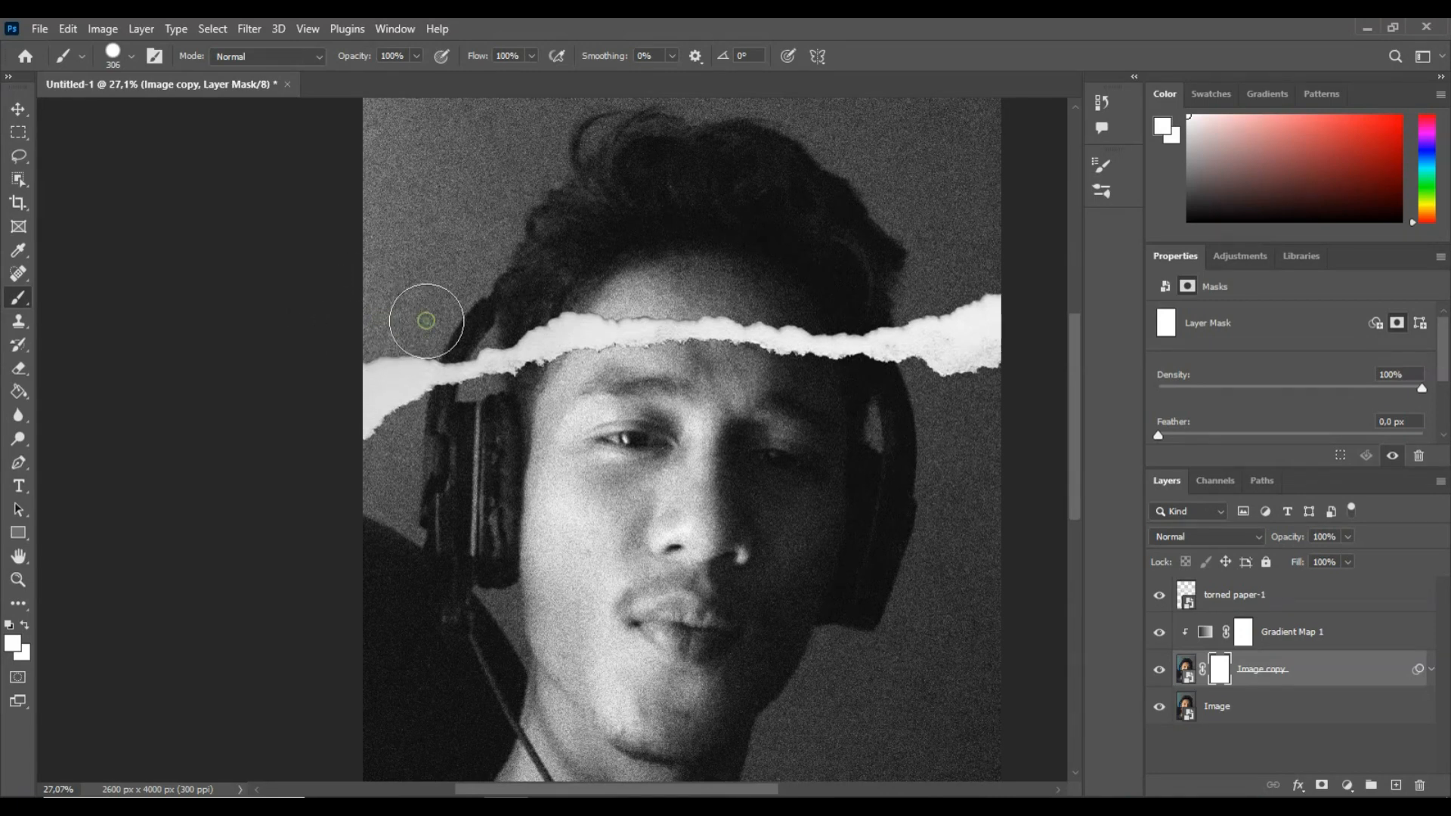
drag(519, 293, 392, 311)
click(1248, 601)
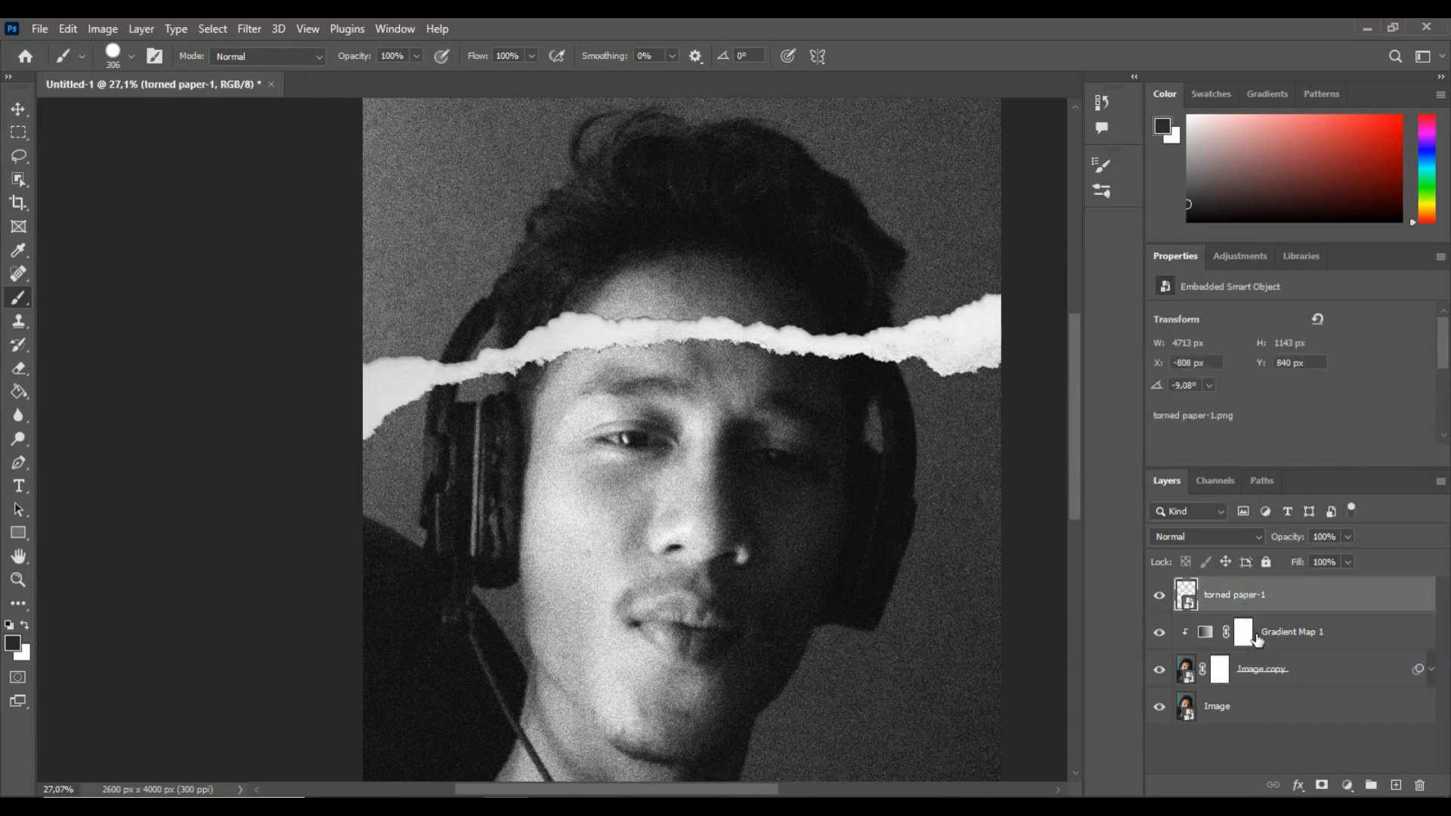
click(1269, 673)
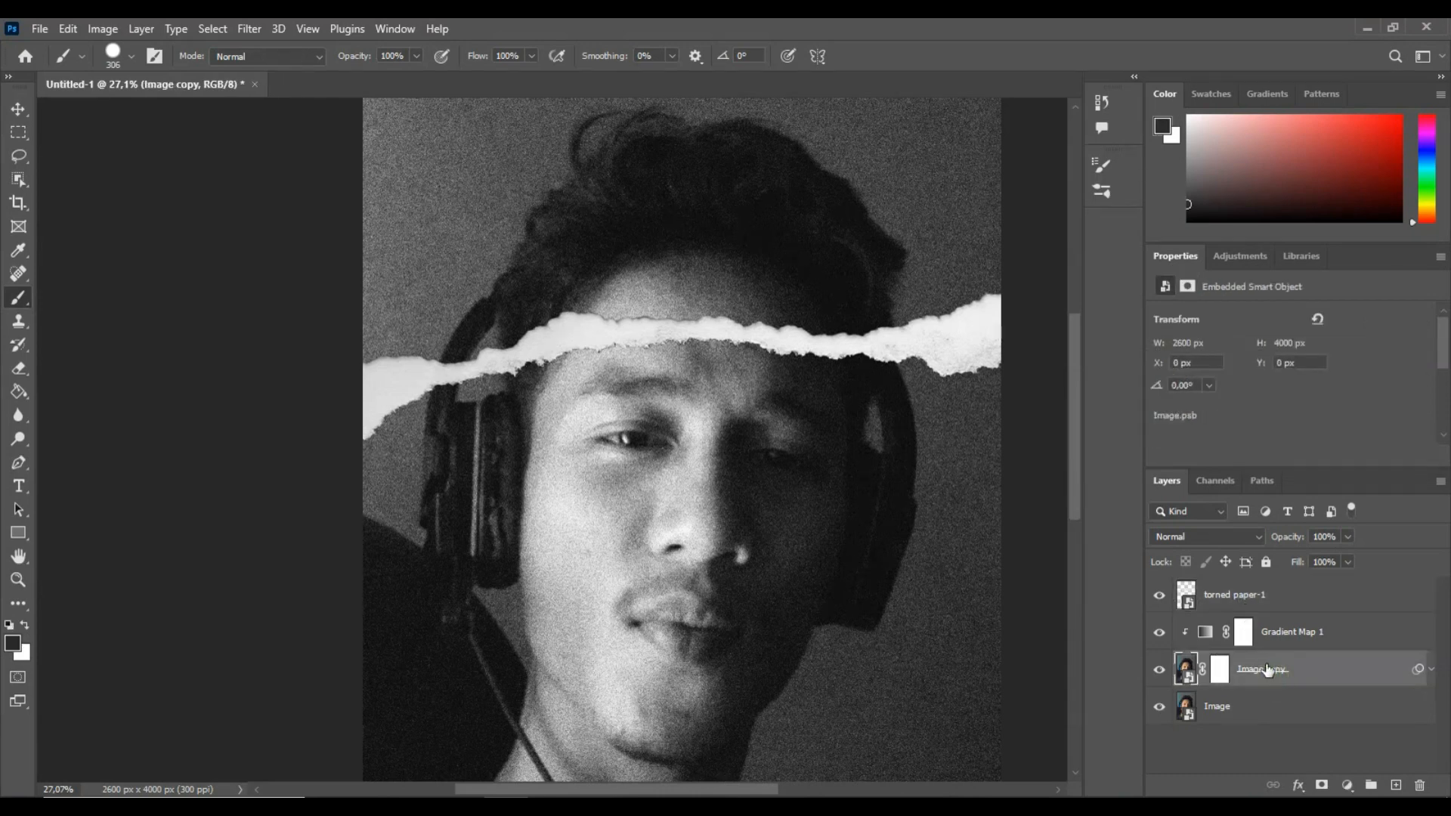
- Target the Image copy layer mask for brush painting and set the foreground color to black
right_click(27, 300)
click(59, 303)
click(1225, 675)
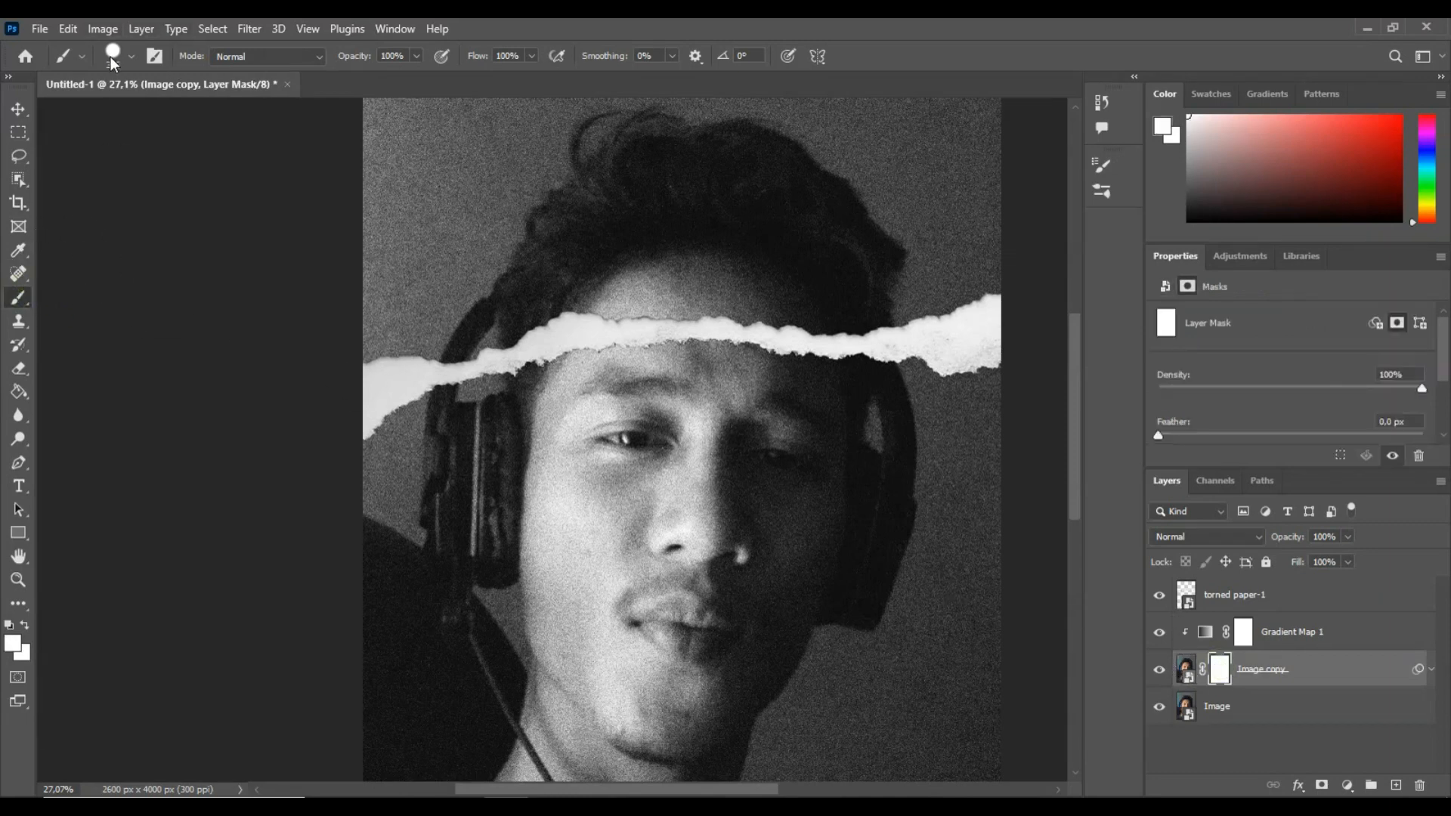
click(14, 642)
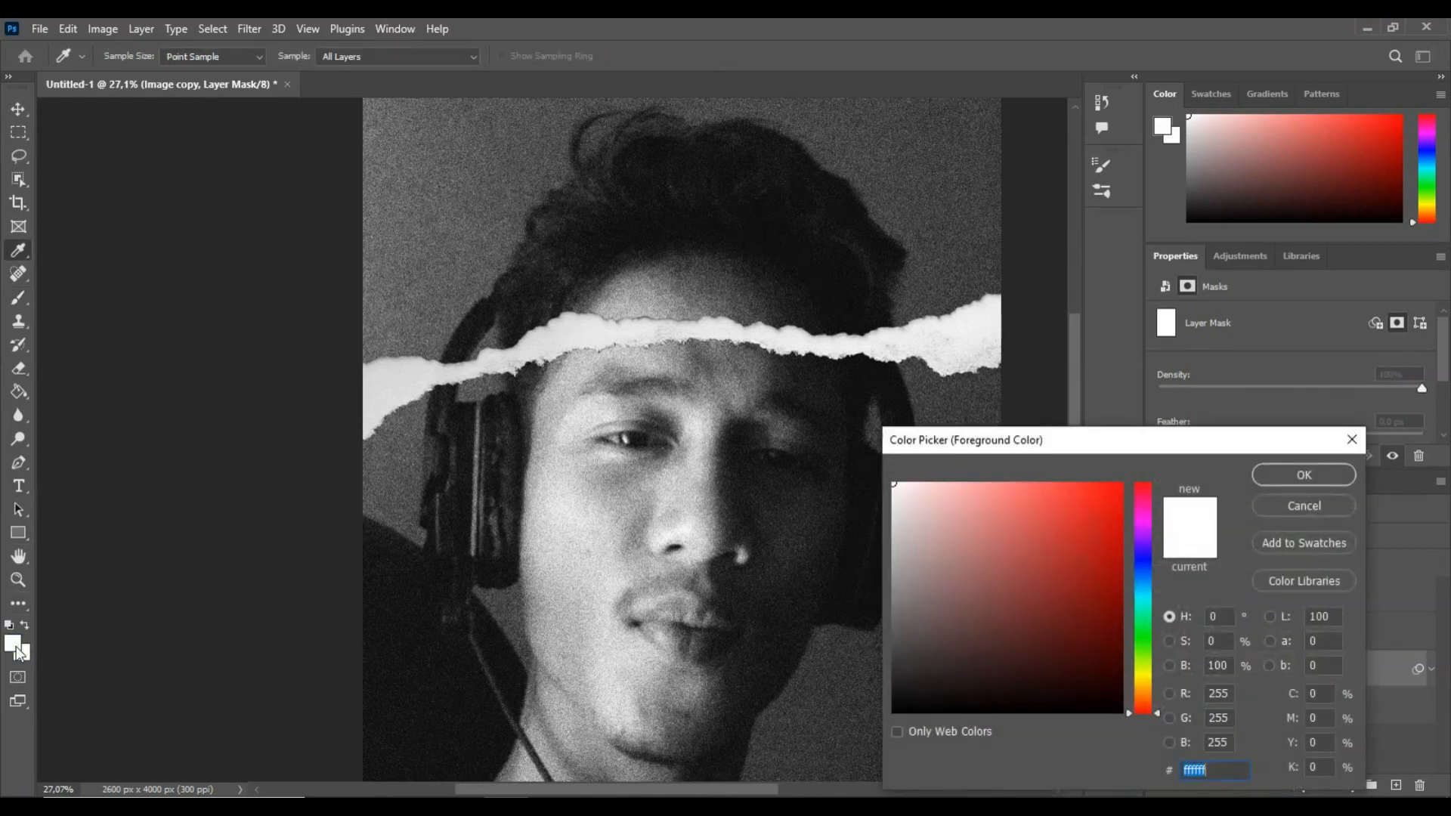
drag(894, 493, 872, 751)
click(1304, 475)
key(b)
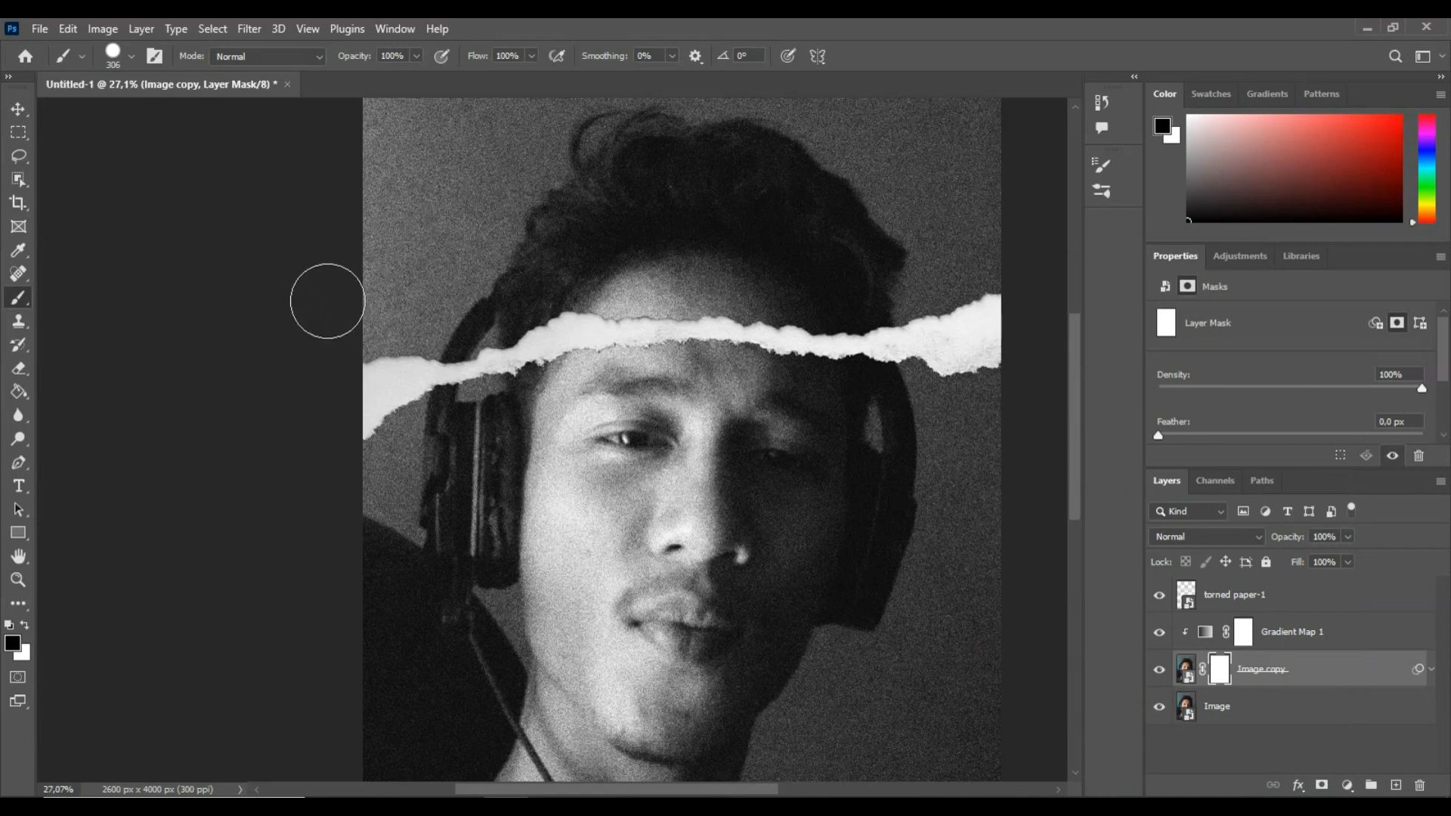
- Paint black on the Image copy mask over the whole area above the torn paper to bring back the colour photo there
click(376, 331)
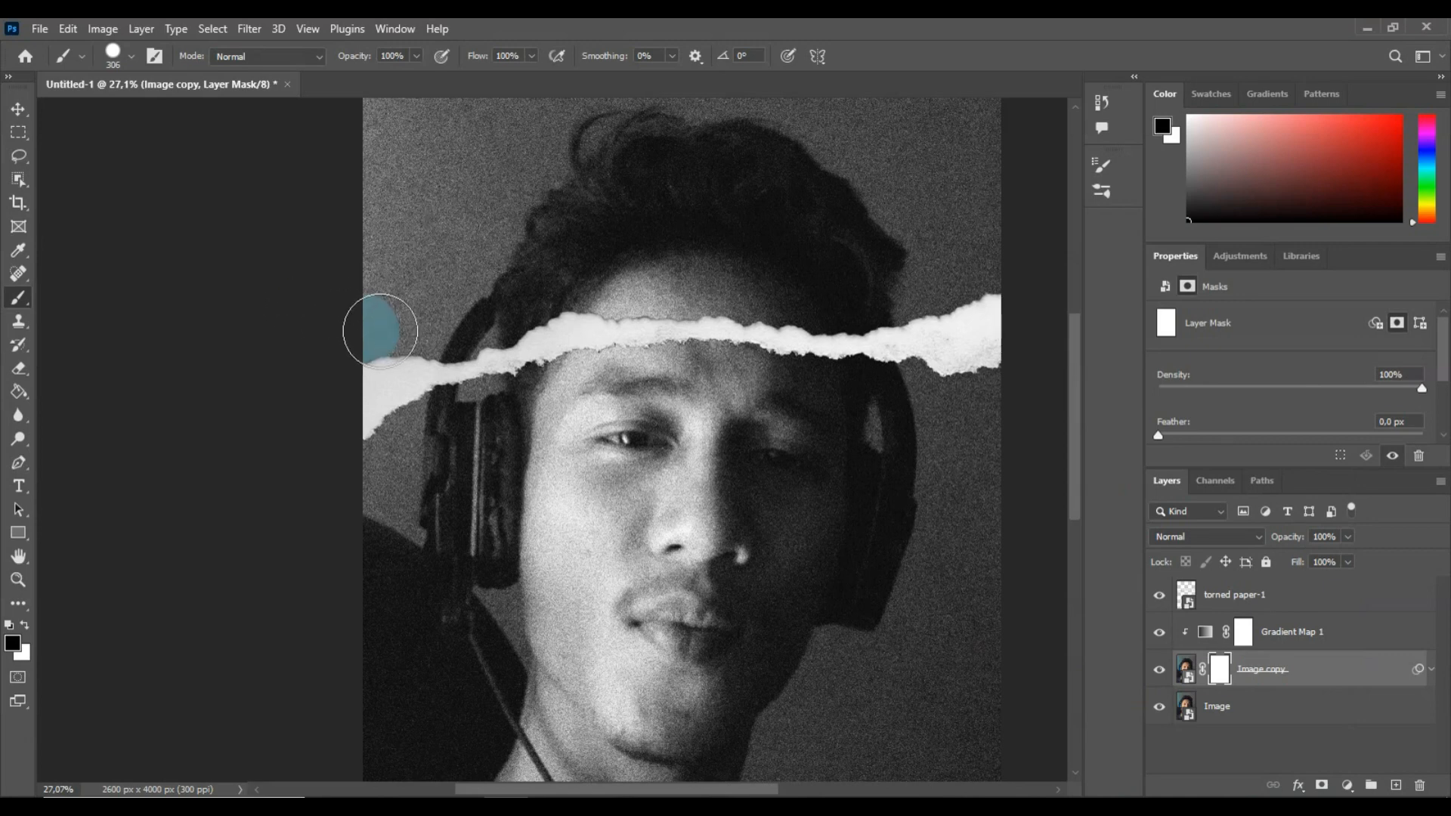
mouse_move(380, 331)
mouse_down()
mouse_move(470, 334)
mouse_move(599, 295)
mouse_move(758, 291)
mouse_move(910, 311)
mouse_move(1010, 285)
mouse_up()
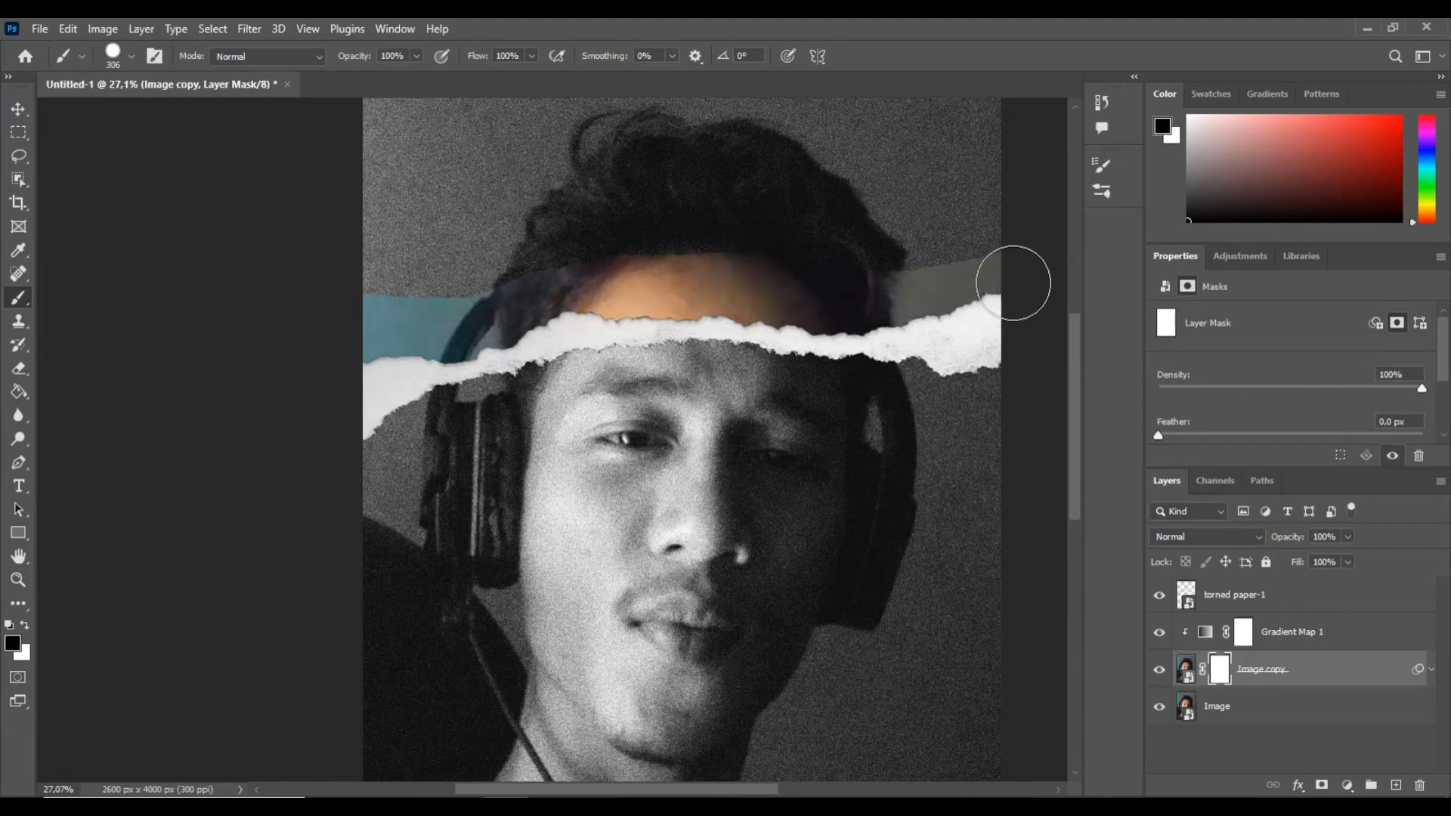
scroll(1005, 220, up, 5)
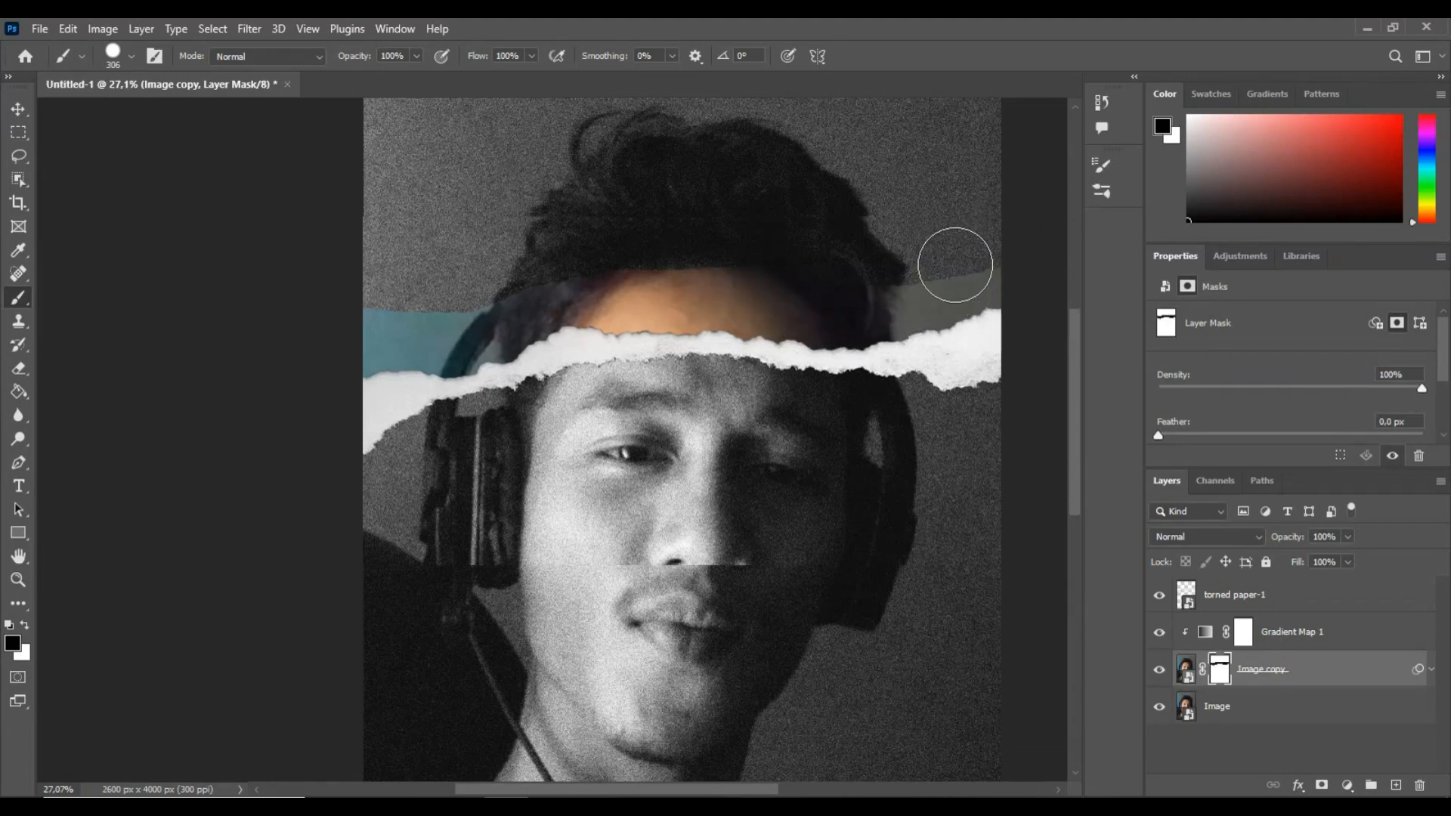
mouse_move(988, 159)
mouse_down()
mouse_move(981, 374)
mouse_move(910, 372)
mouse_up()
mouse_move(659, 376)
mouse_down()
mouse_move(342, 401)
mouse_move(567, 350)
mouse_move(1126, 325)
mouse_up()
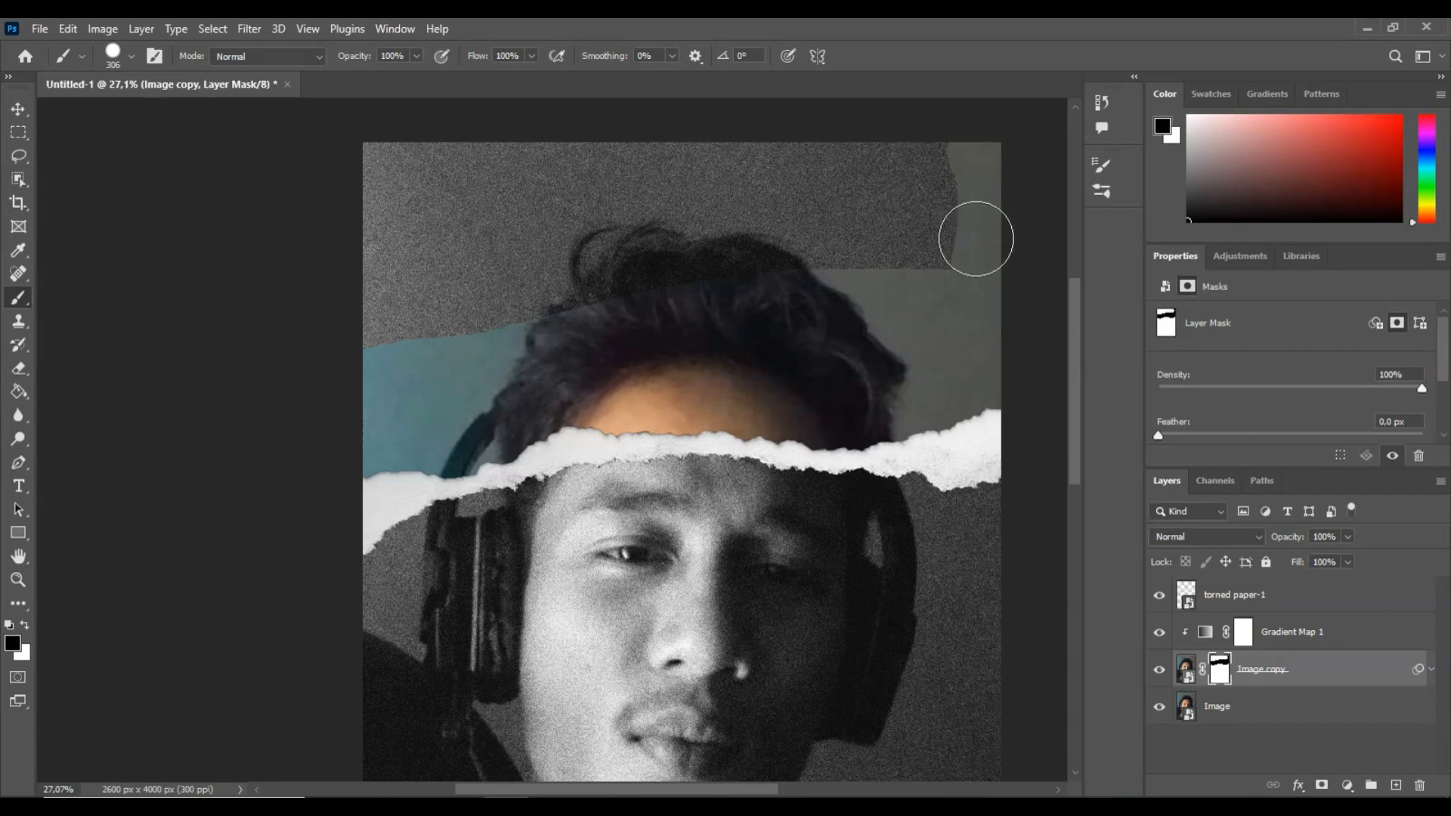
mouse_move(975, 236)
mouse_down()
mouse_move(659, 230)
mouse_move(352, 310)
mouse_move(328, 336)
mouse_move(424, 337)
mouse_move(559, 287)
mouse_move(923, 265)
mouse_up()
mouse_move(378, 223)
mouse_down()
mouse_move(732, 168)
mouse_move(982, 175)
mouse_up()
mouse_move(541, 156)
mouse_down()
mouse_move(389, 156)
mouse_move(361, 229)
mouse_move(454, 177)
mouse_move(401, 159)
mouse_up()
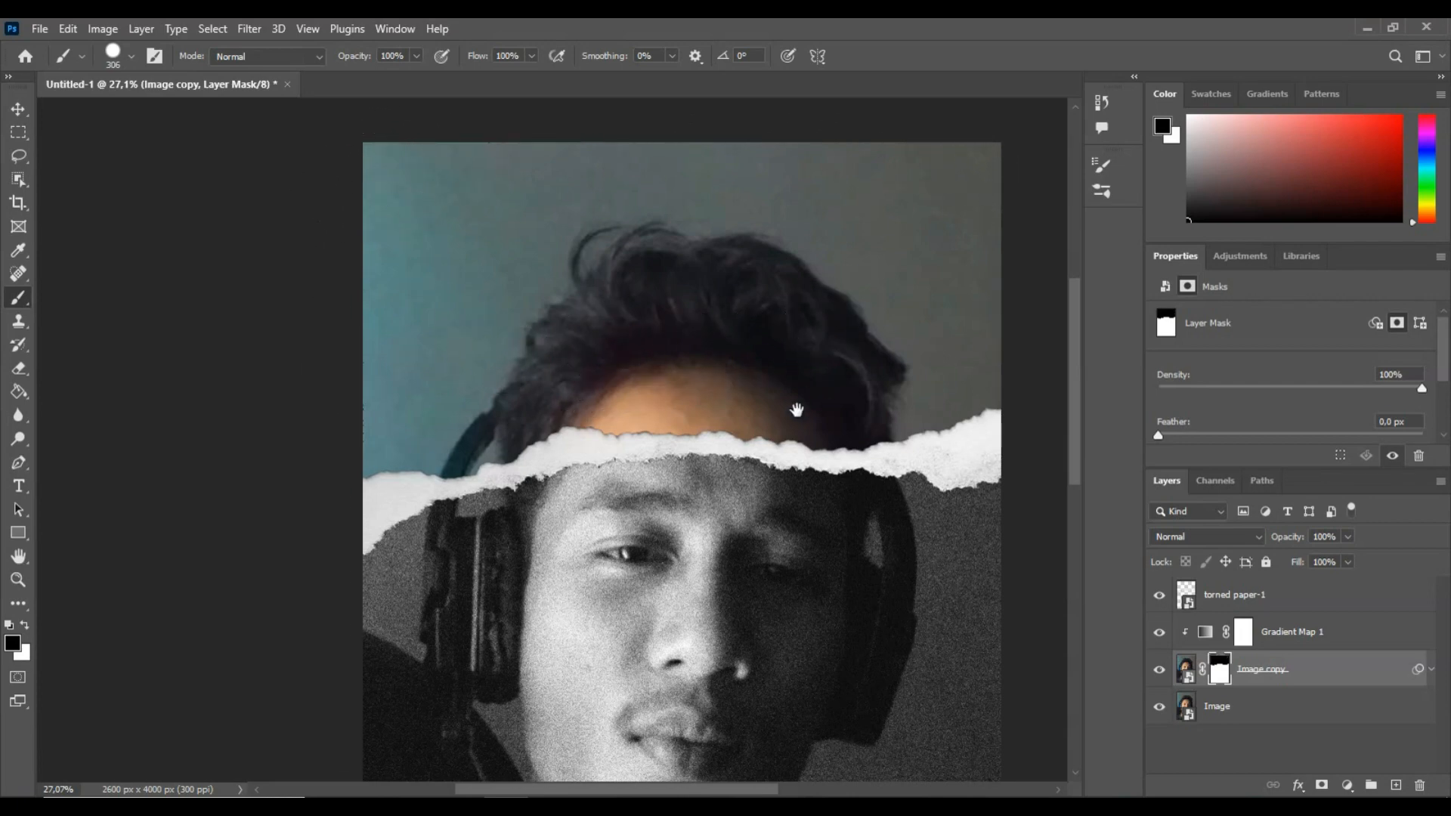
- Place torned paper-2.png from folder E in File Explorer above the torned paper-1 layer and move it down across the mouth
drag(798, 410, 703, 405)
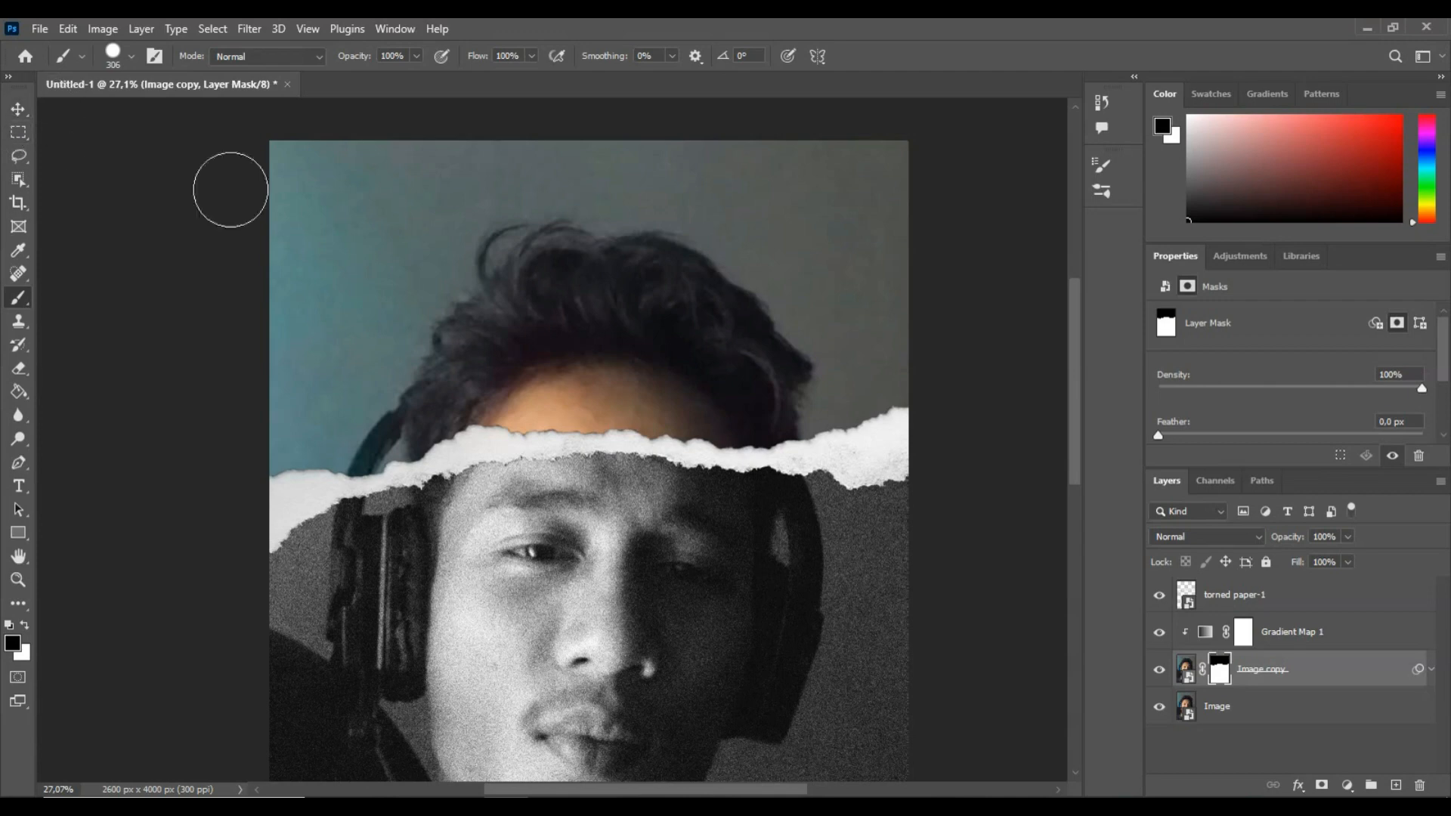
click(1254, 597)
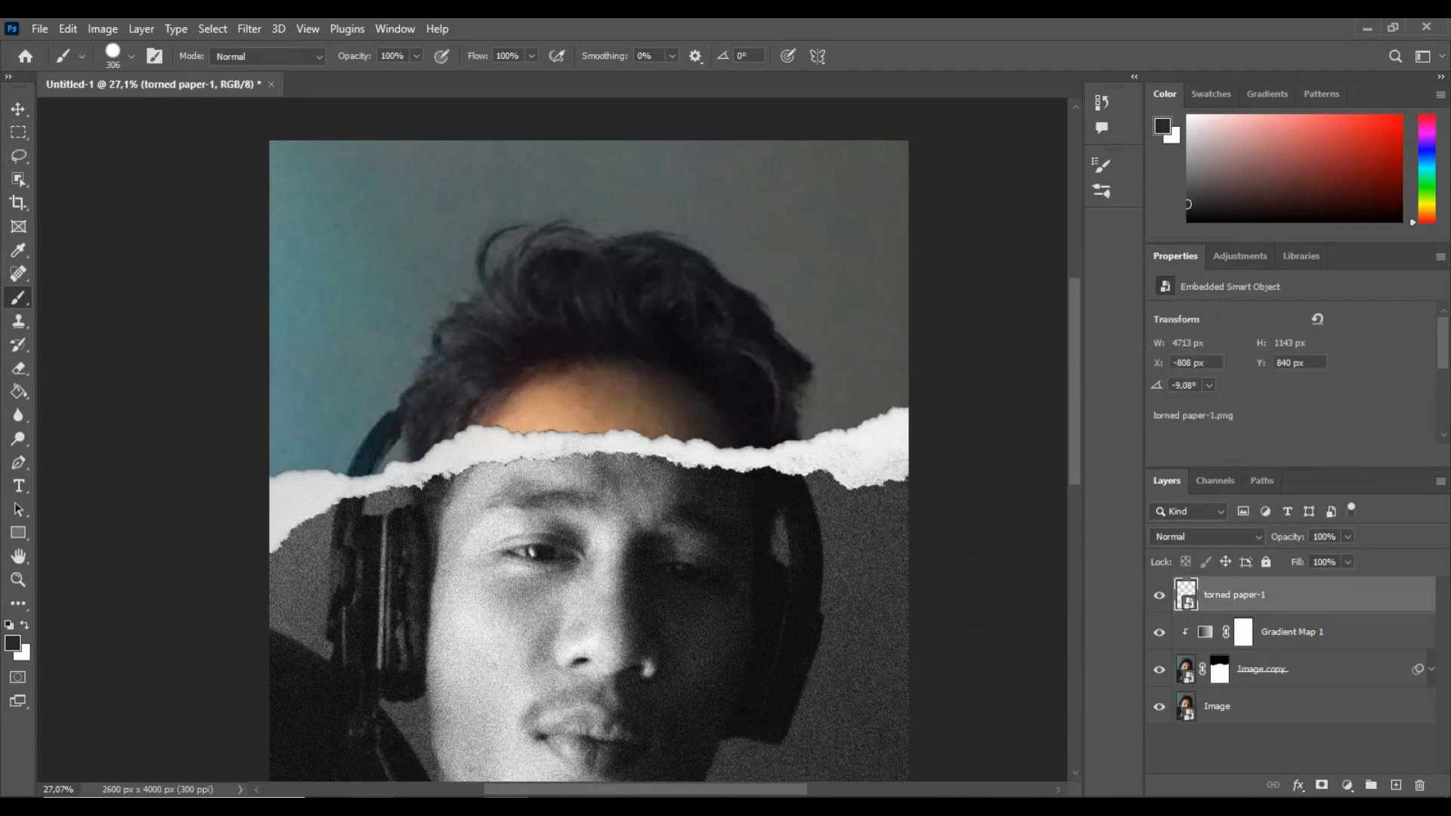
key(alt+Tab)
click(492, 266)
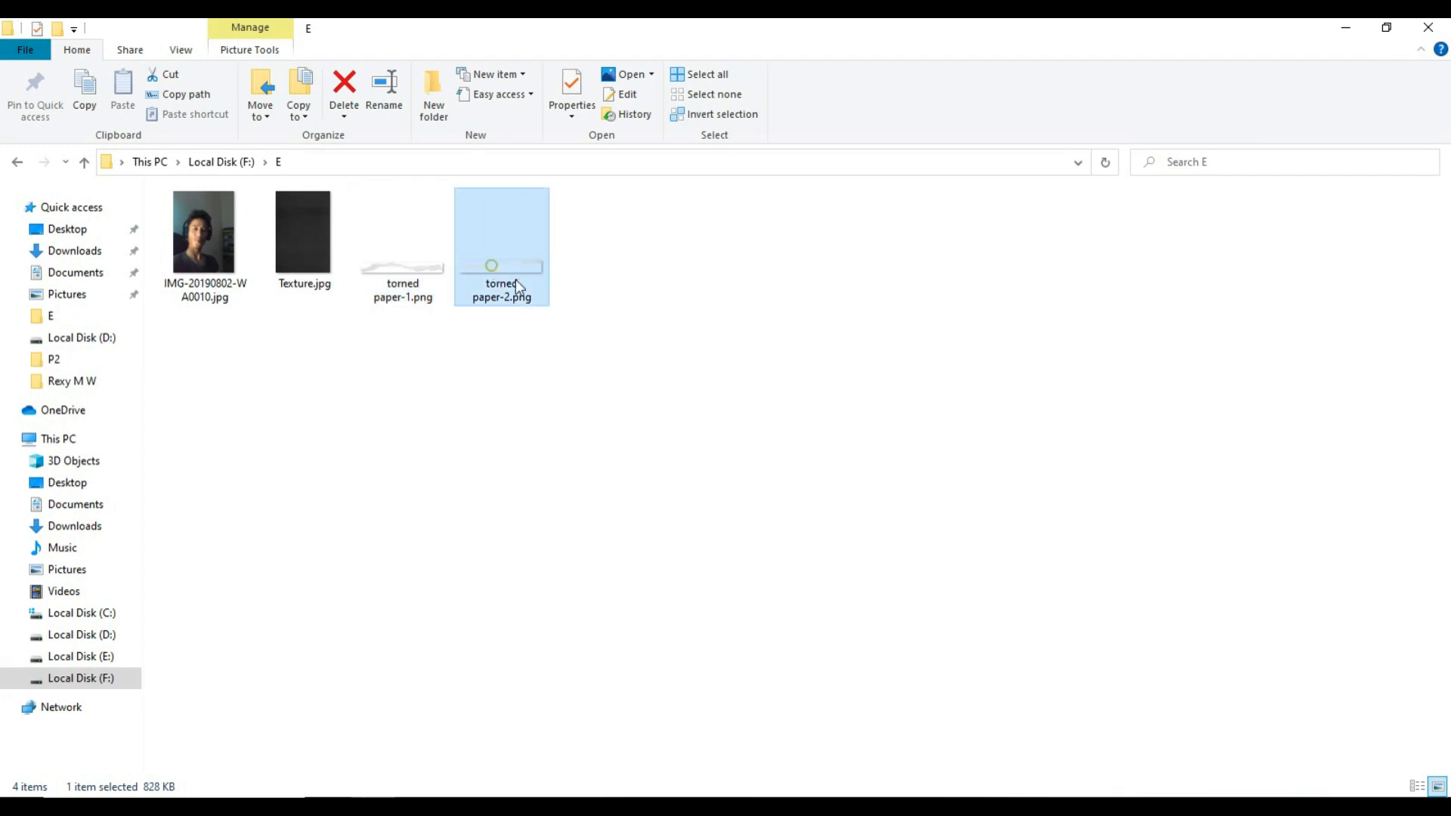
drag(515, 280, 582, 684)
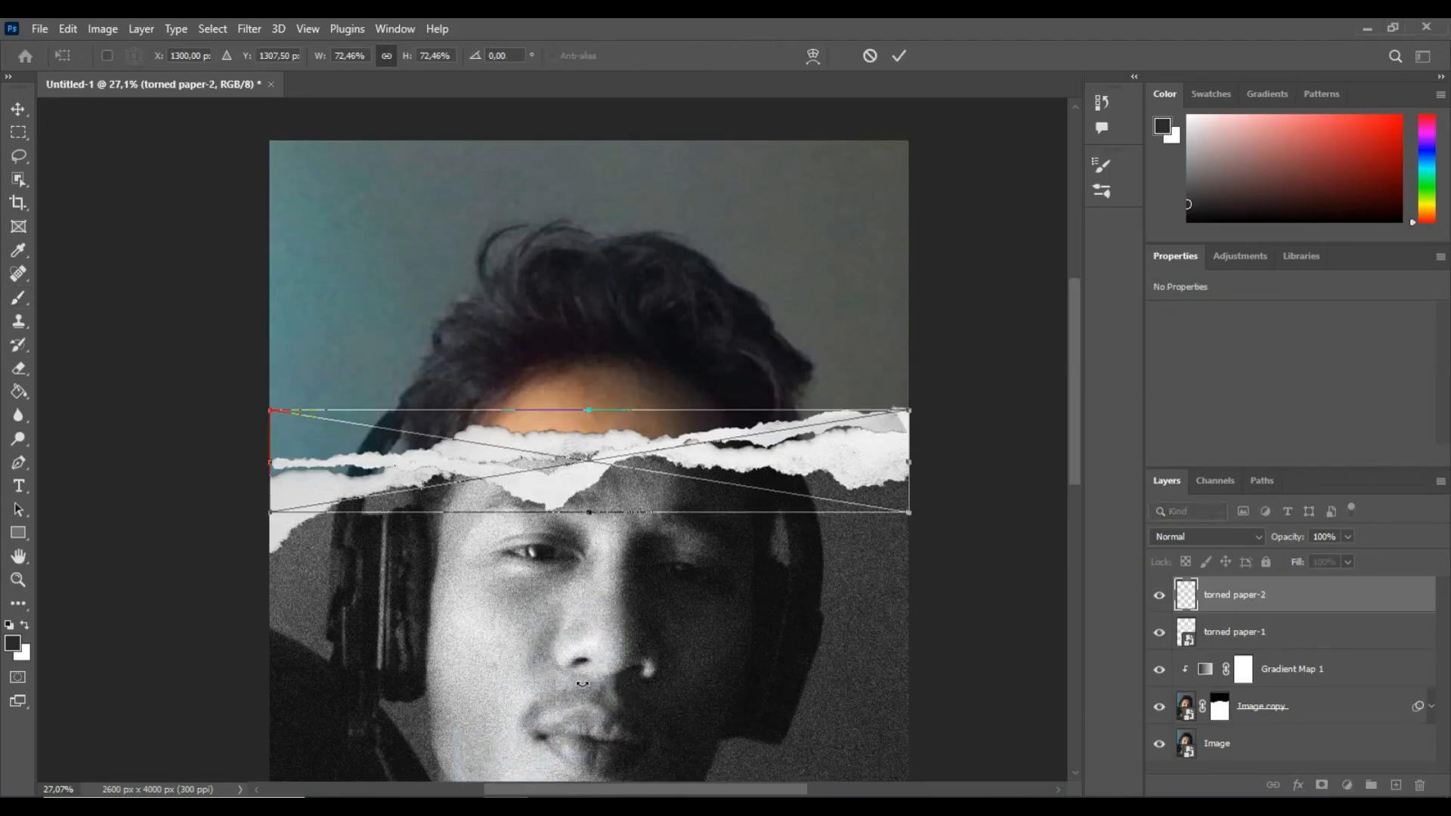
scroll(664, 514, down, 5)
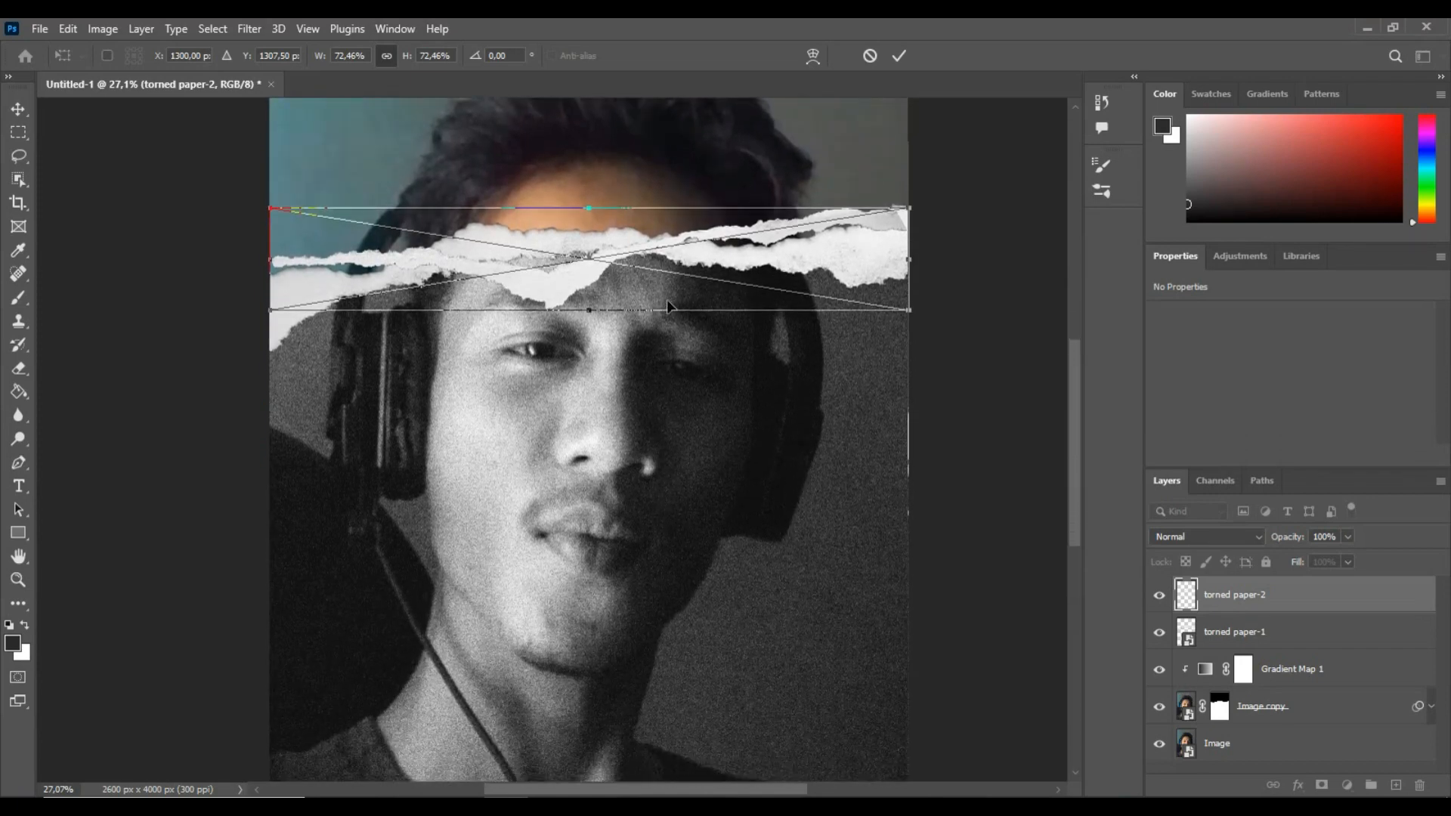
drag(665, 257, 647, 524)
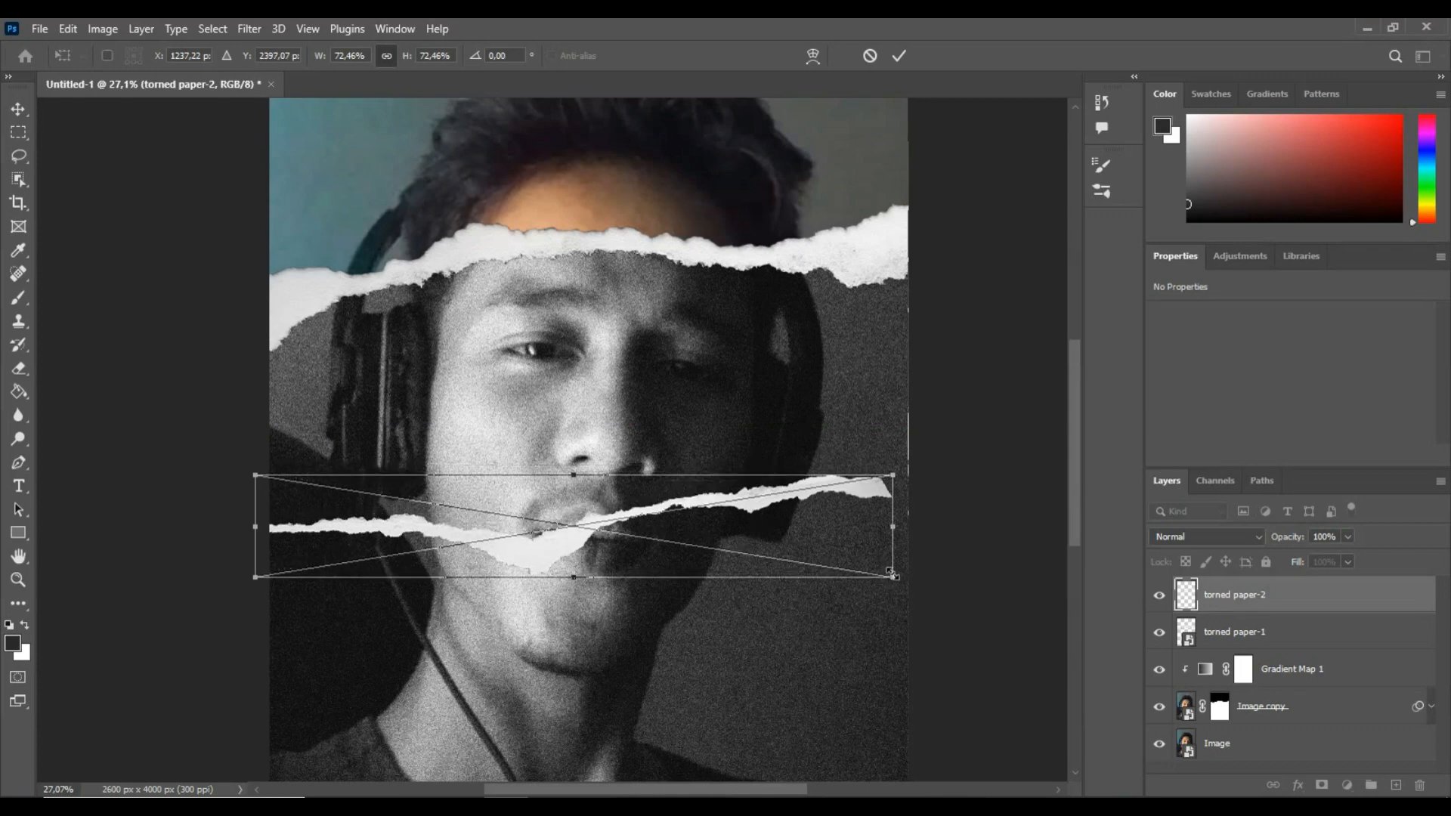
- Scale the torned paper-2 strip to about 99.86% by 78.10%, rotate it to about -3.49° and move it up across the nose
drag(895, 577, 997, 598)
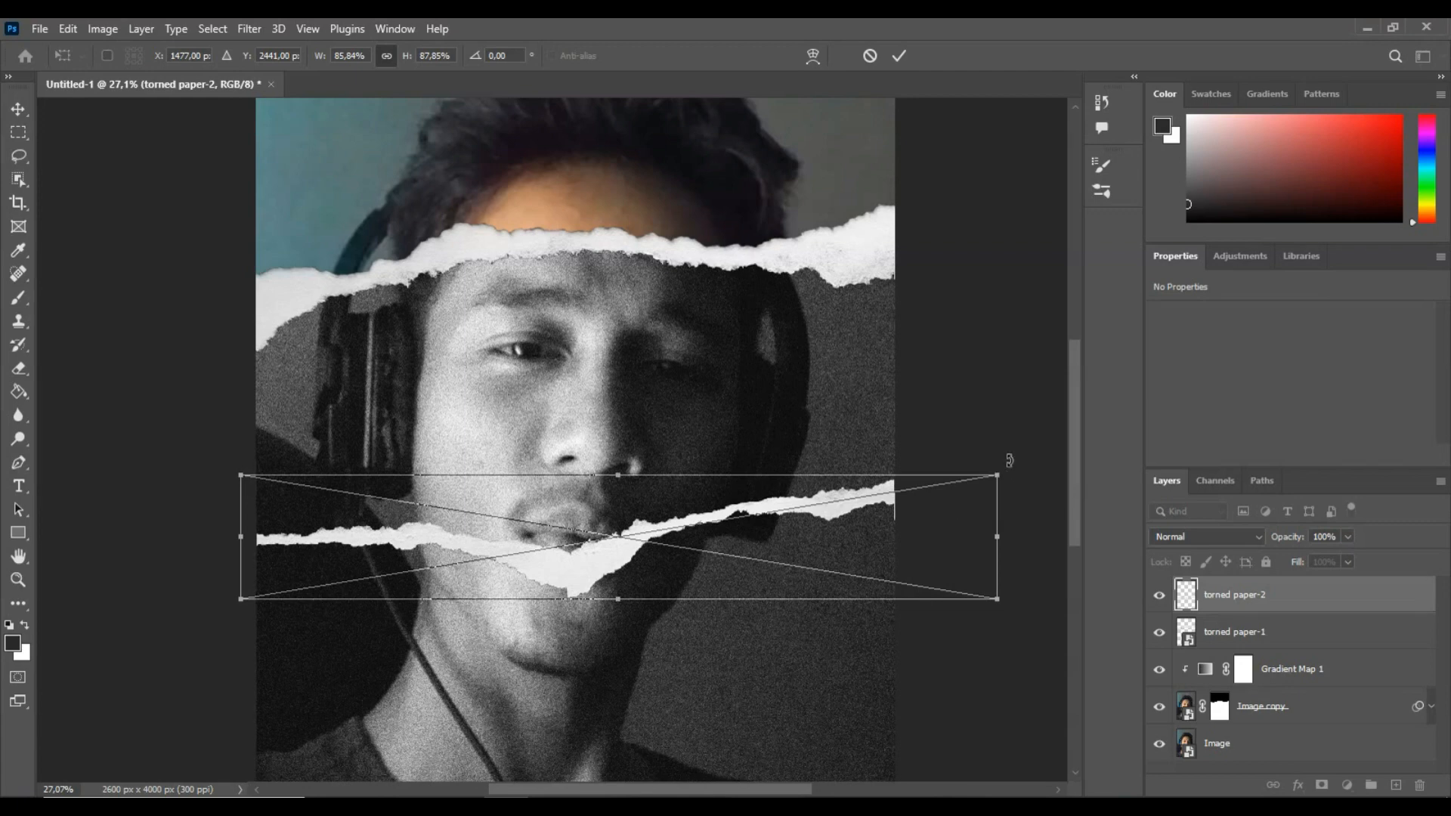
drag(1010, 461, 1010, 493)
drag(801, 531, 717, 530)
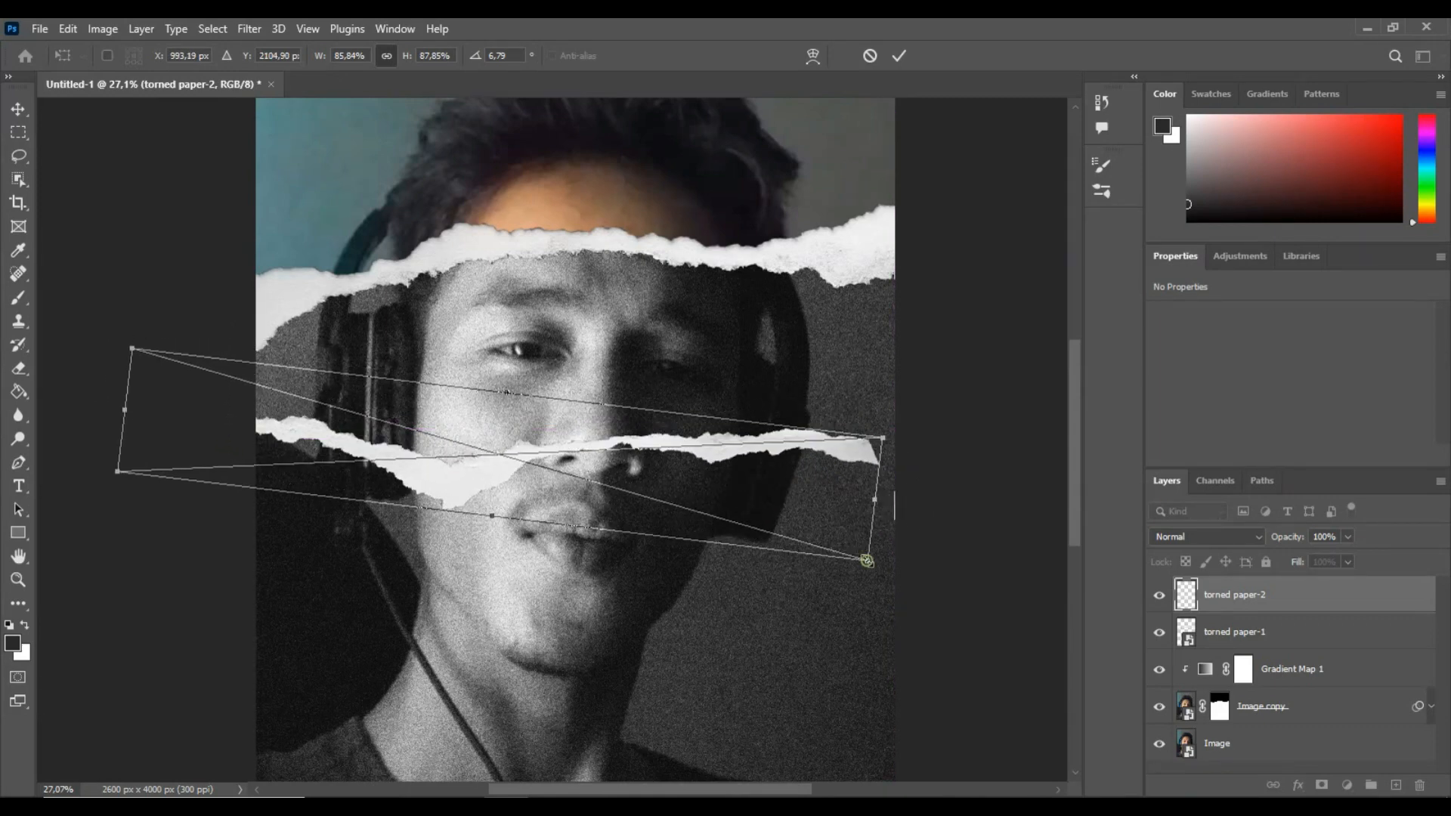
mouse_move(867, 560)
mouse_down()
mouse_move(948, 537)
mouse_move(965, 561)
mouse_move(992, 562)
mouse_move(898, 519)
mouse_move(887, 554)
mouse_up()
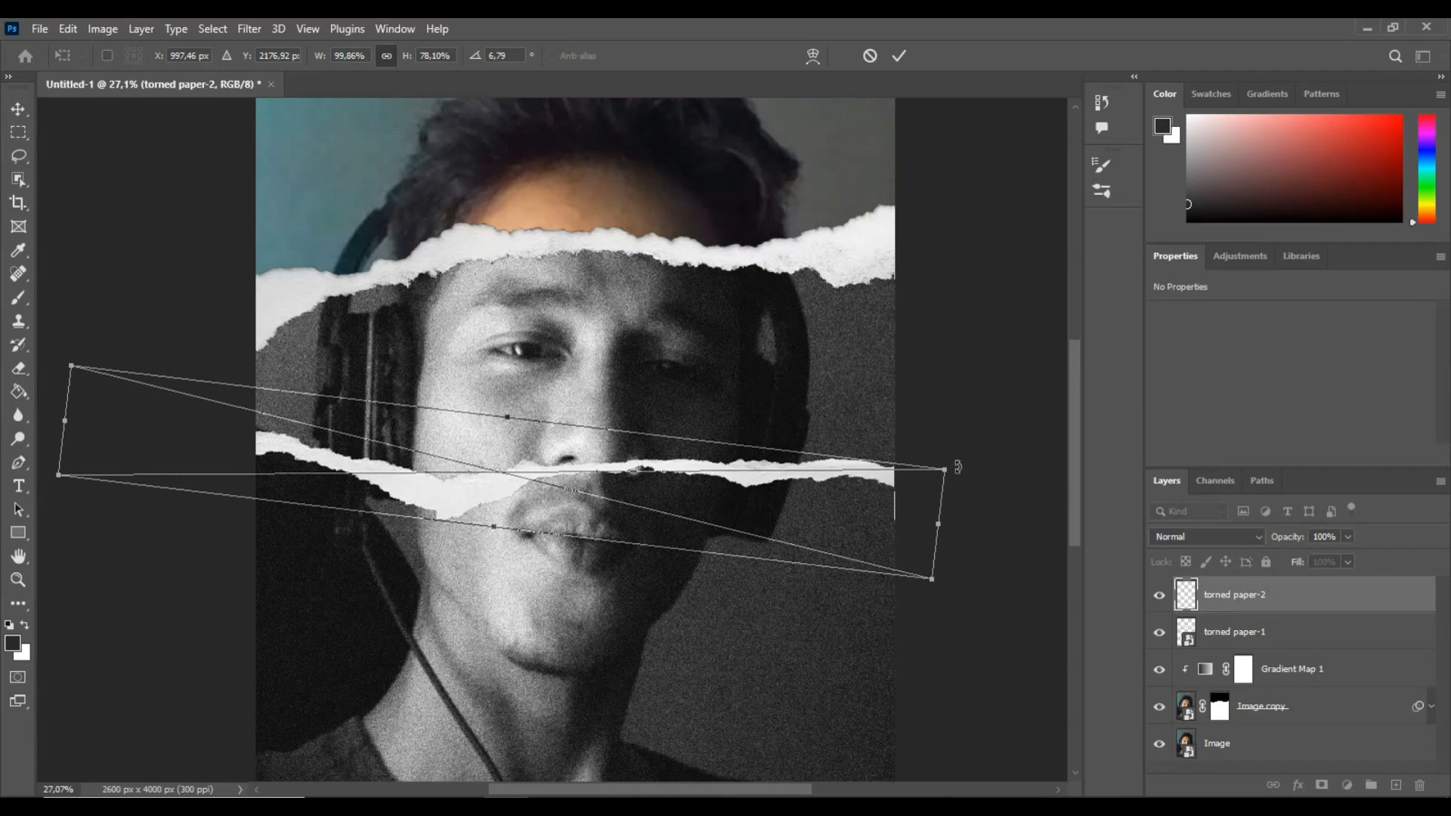
drag(957, 467, 953, 388)
drag(914, 452, 925, 422)
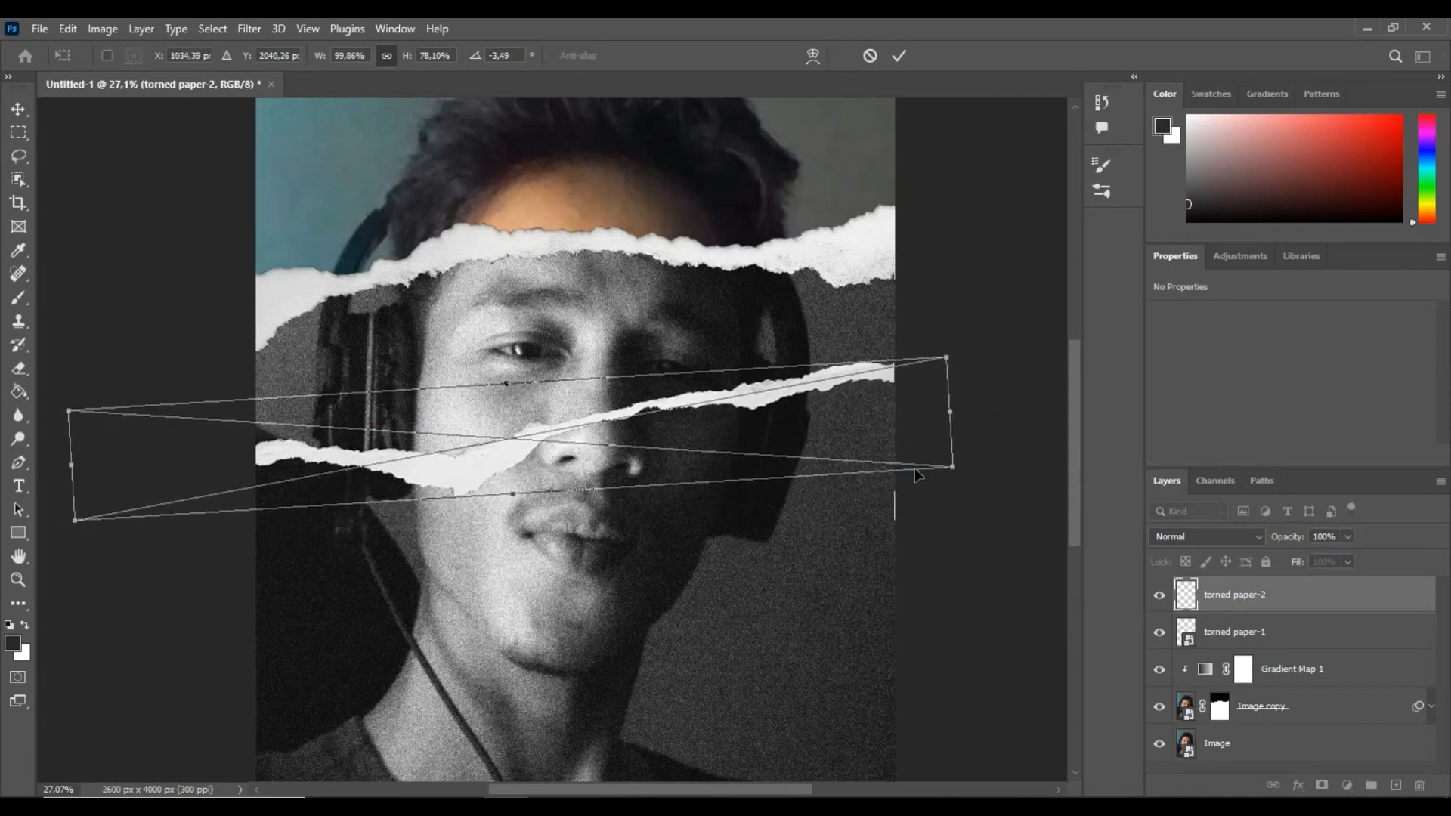
- Refine the torned paper-2 strip to about 100.37% width, 89.22% height and -1.92° rotation across the nose
scroll(912, 475, down, 5)
scroll(910, 481, up, 10)
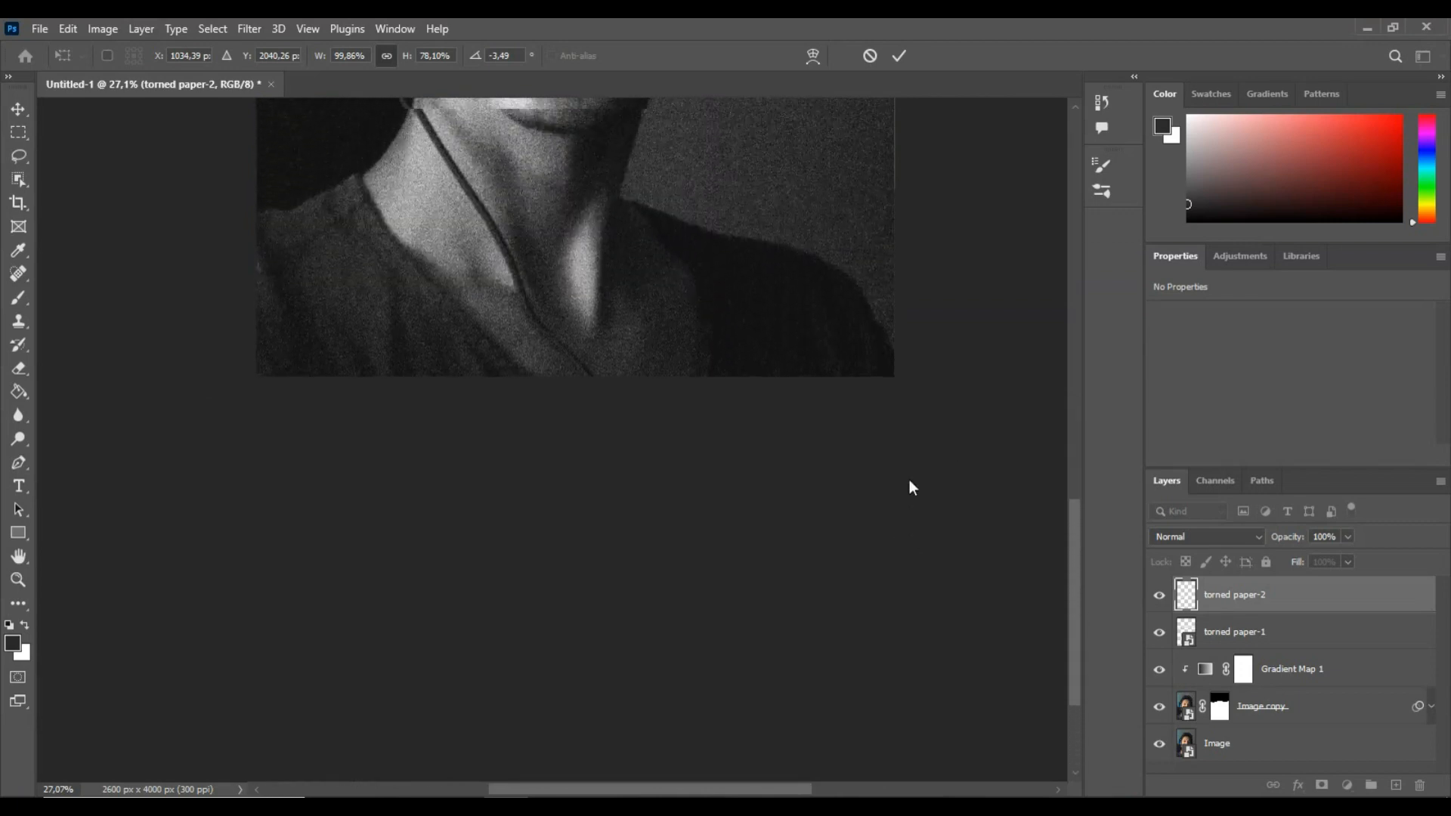
scroll(909, 479, up, 8)
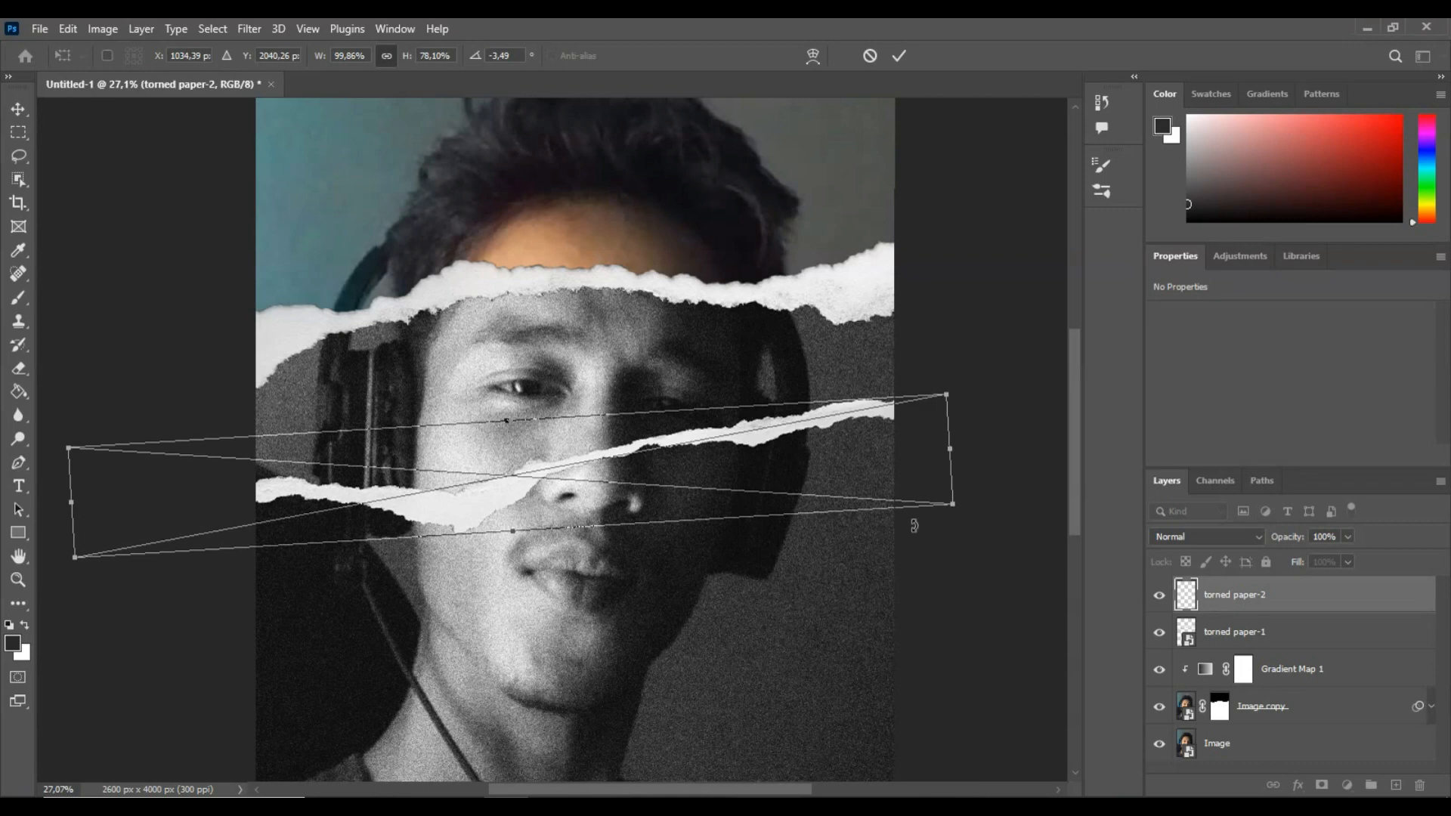
drag(953, 503, 909, 494)
drag(959, 373, 968, 393)
scroll(881, 469, down, 3)
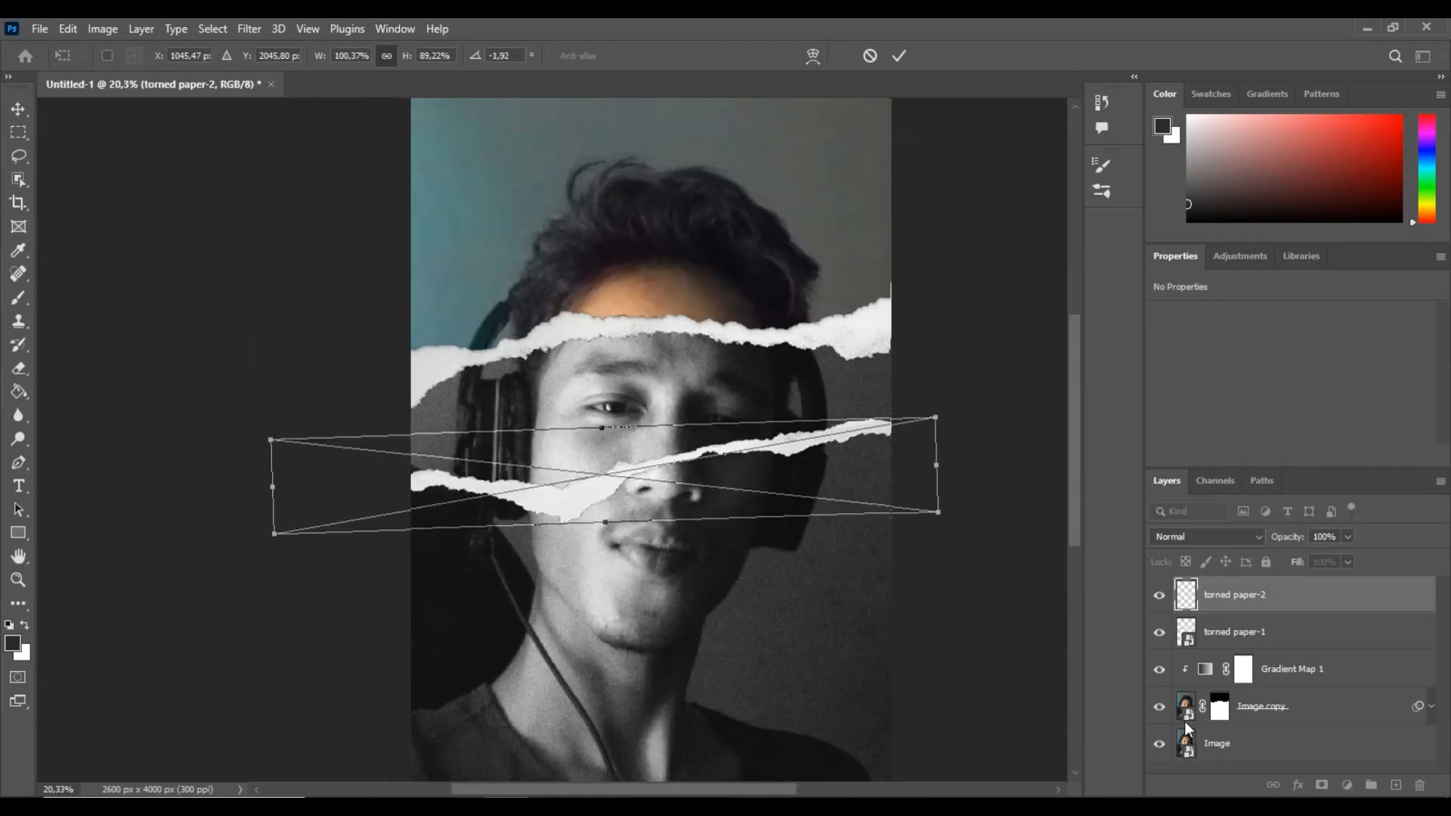
- Paint black on the Image copy mask along the underside of the torned paper-2 strip to bring back the colour photo there
key(b)
click(1270, 703)
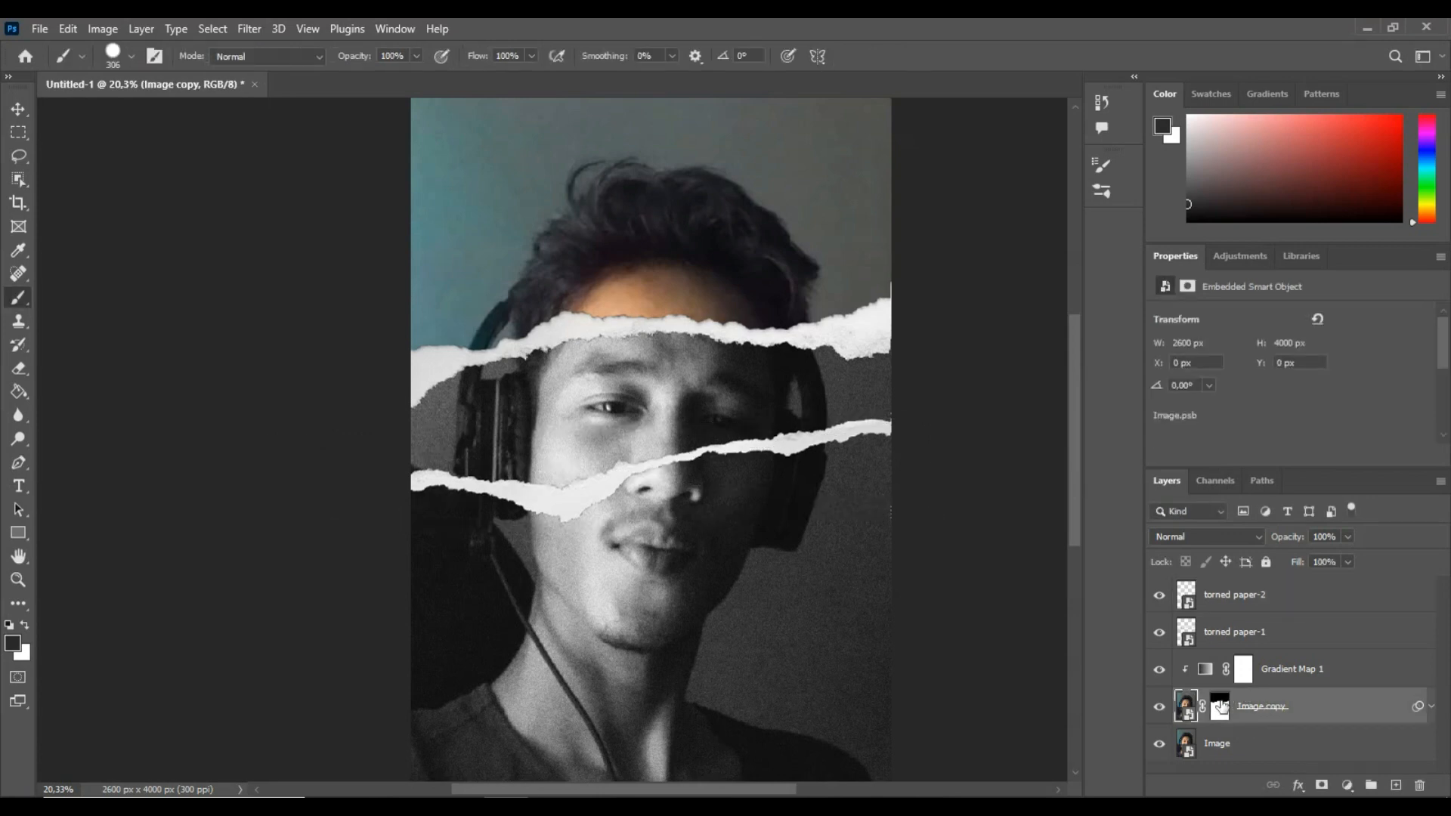
click(1220, 707)
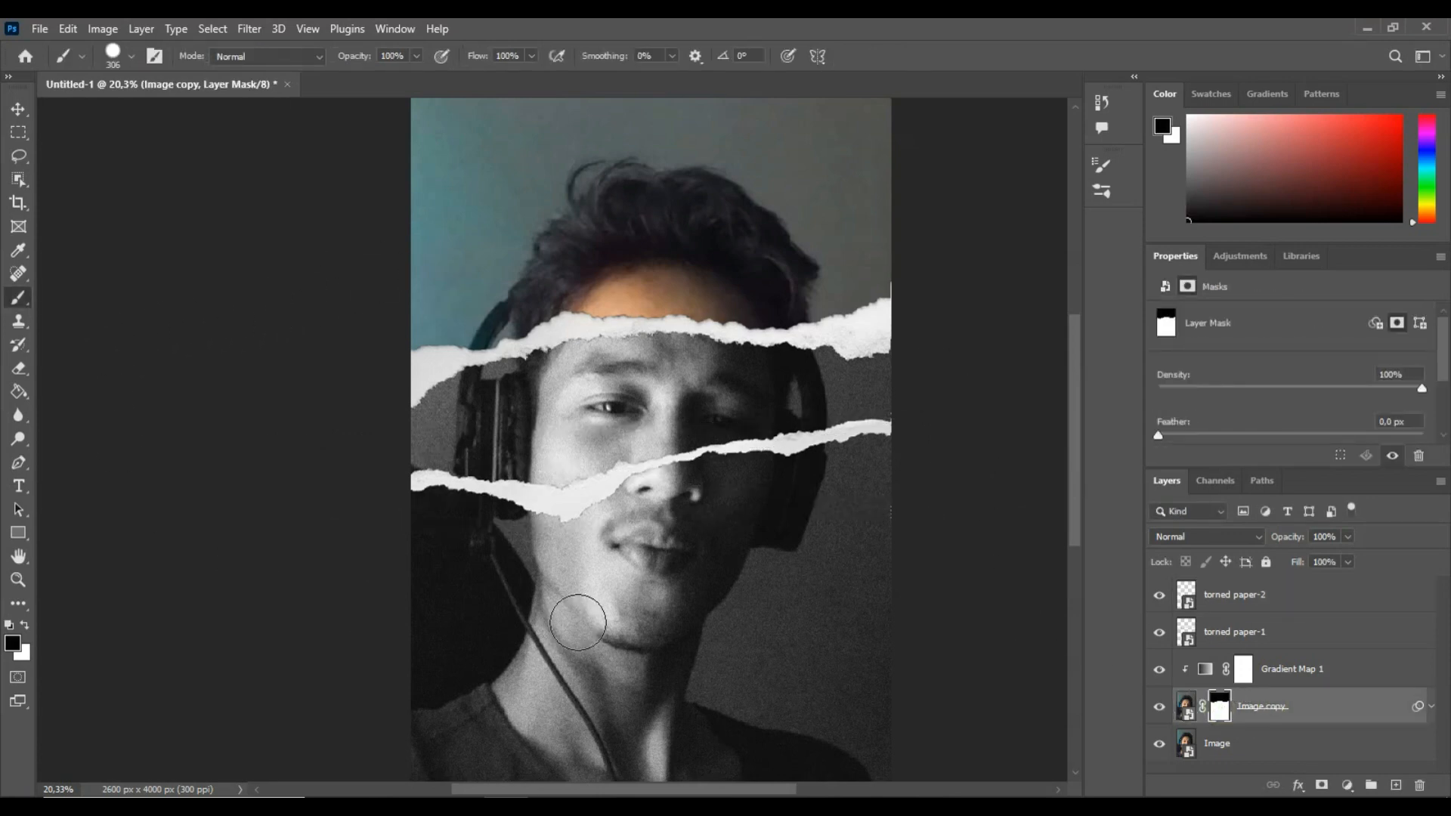
scroll(578, 622, down, 3)
scroll(568, 546, up, 1)
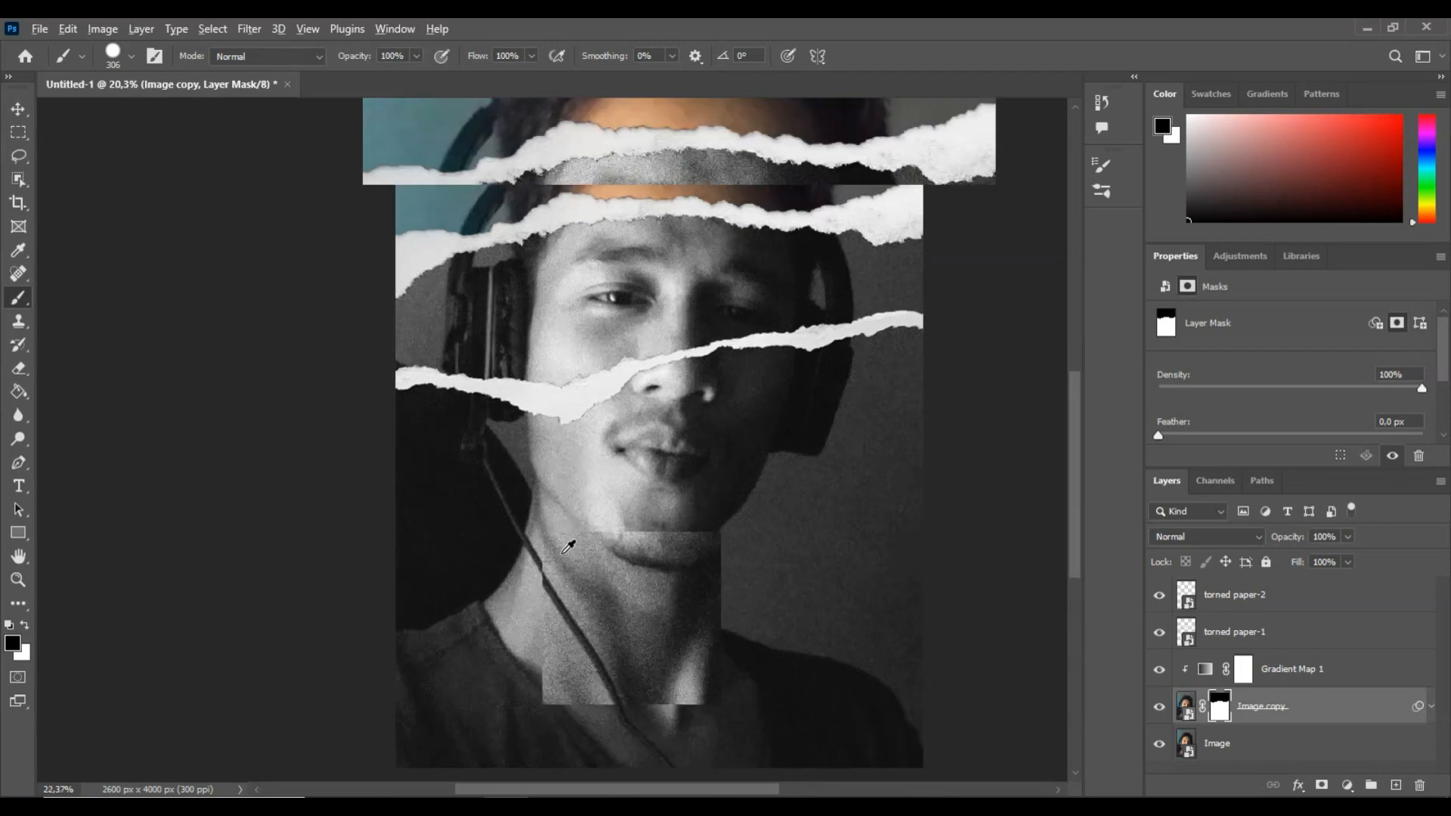
scroll(568, 546, up, 3)
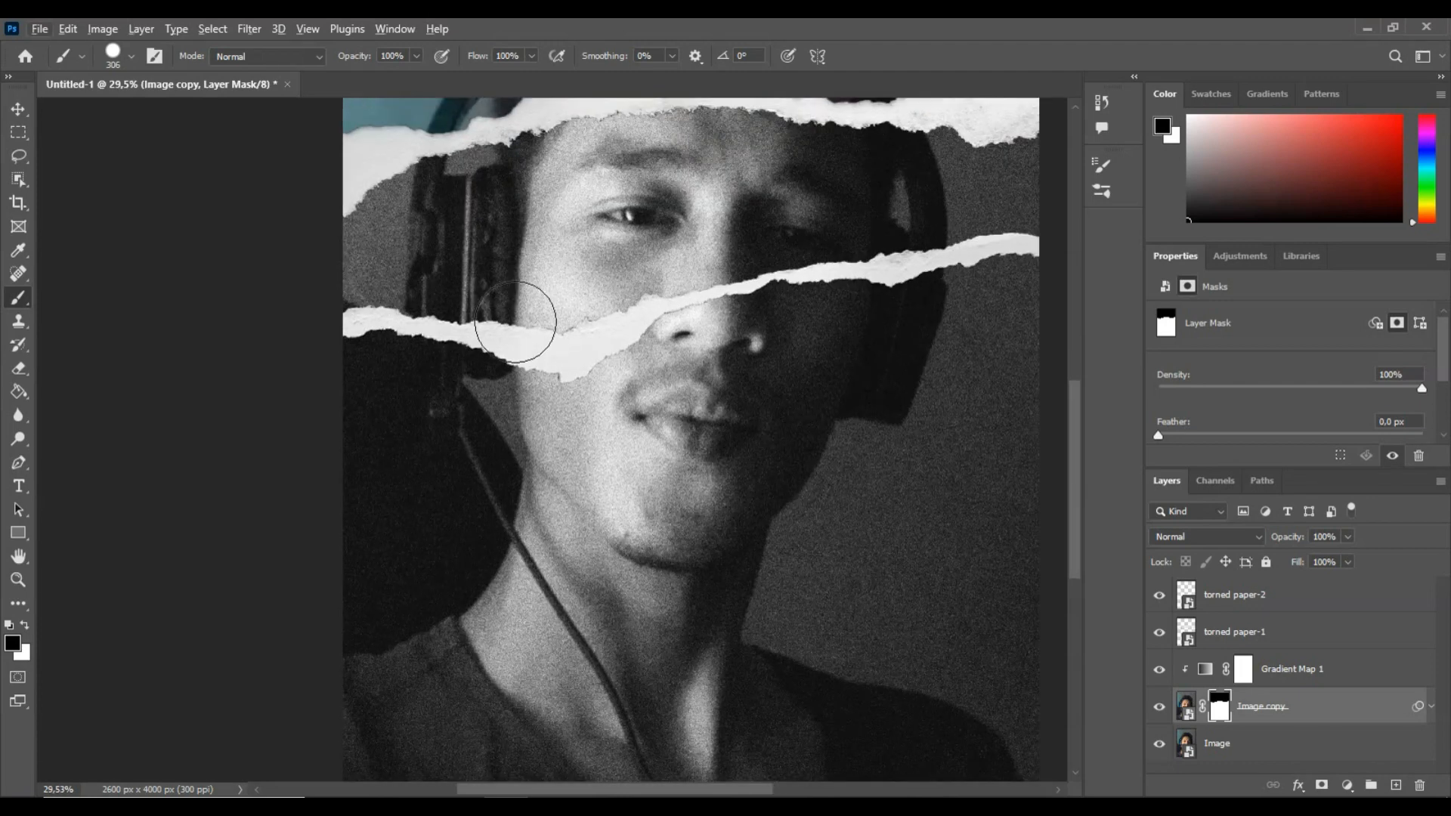
mouse_move(317, 385)
mouse_down()
mouse_move(403, 363)
mouse_move(536, 396)
mouse_up()
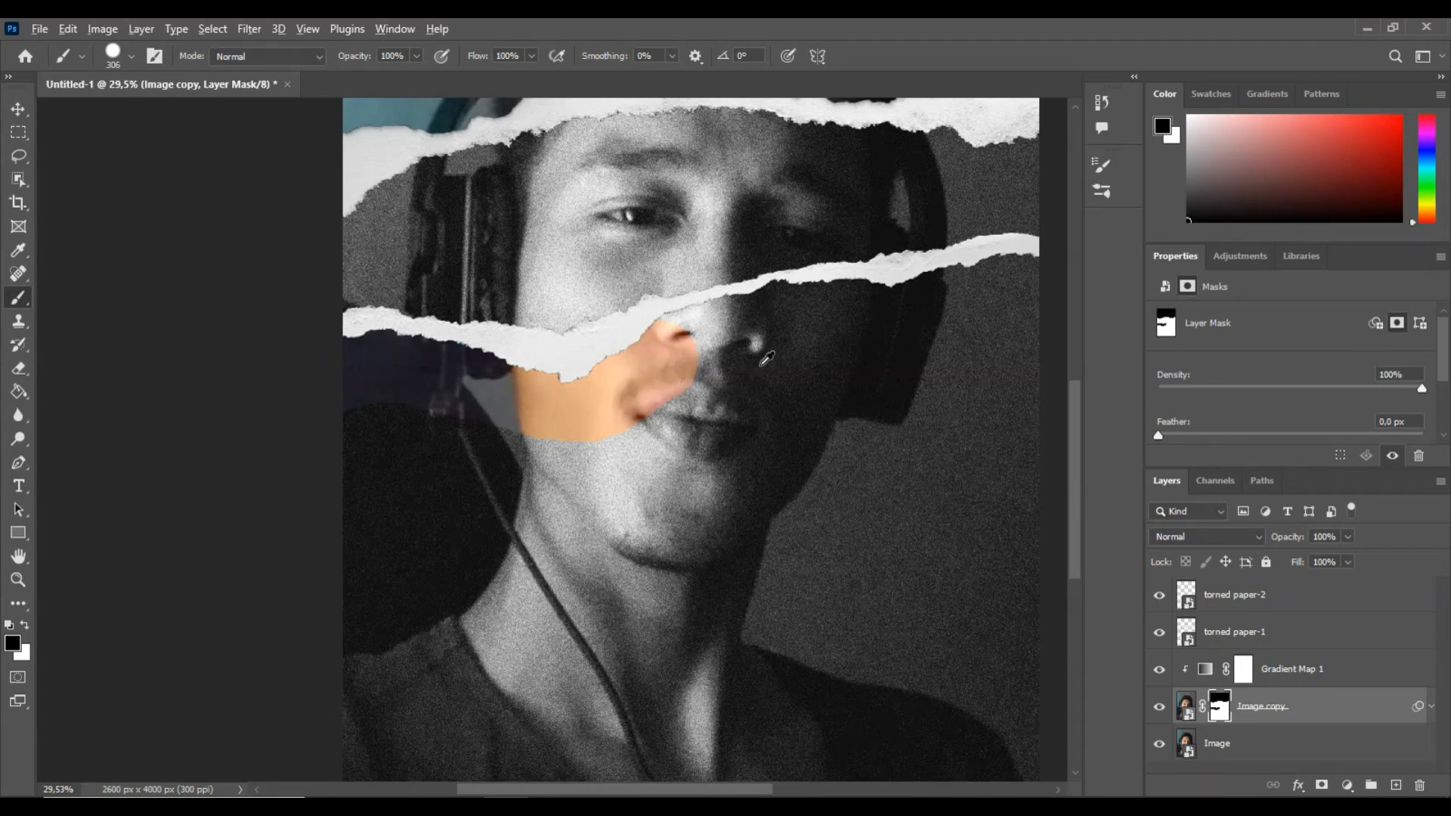
mouse_move(666, 349)
mouse_down()
mouse_move(650, 364)
mouse_move(779, 318)
mouse_move(1035, 293)
mouse_up()
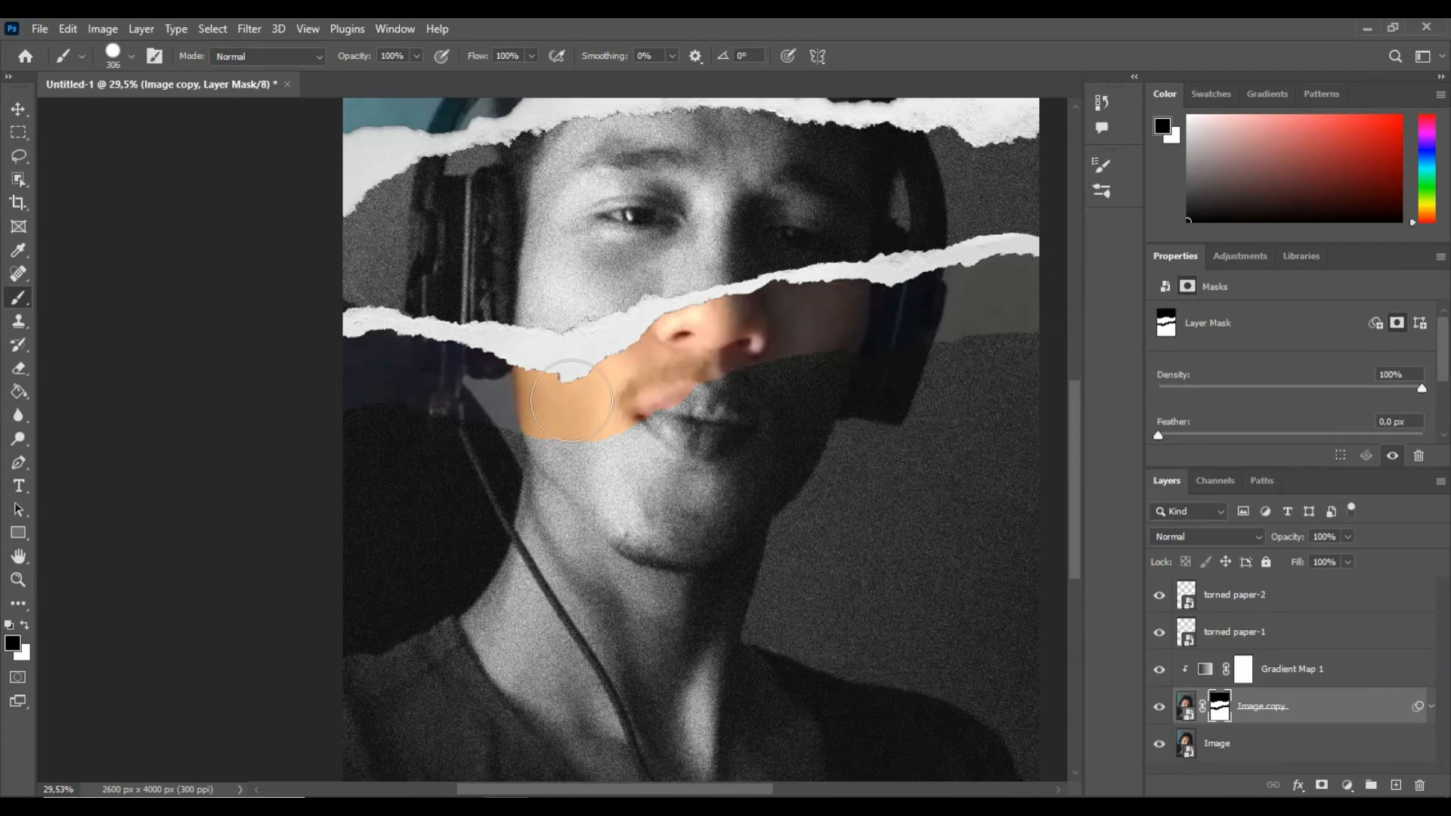
- Paint black on the Image copy mask over the remaining mouth, neck, shirt and background area down to the photo's bottom edge
alt+scroll(587, 416, down, 1)
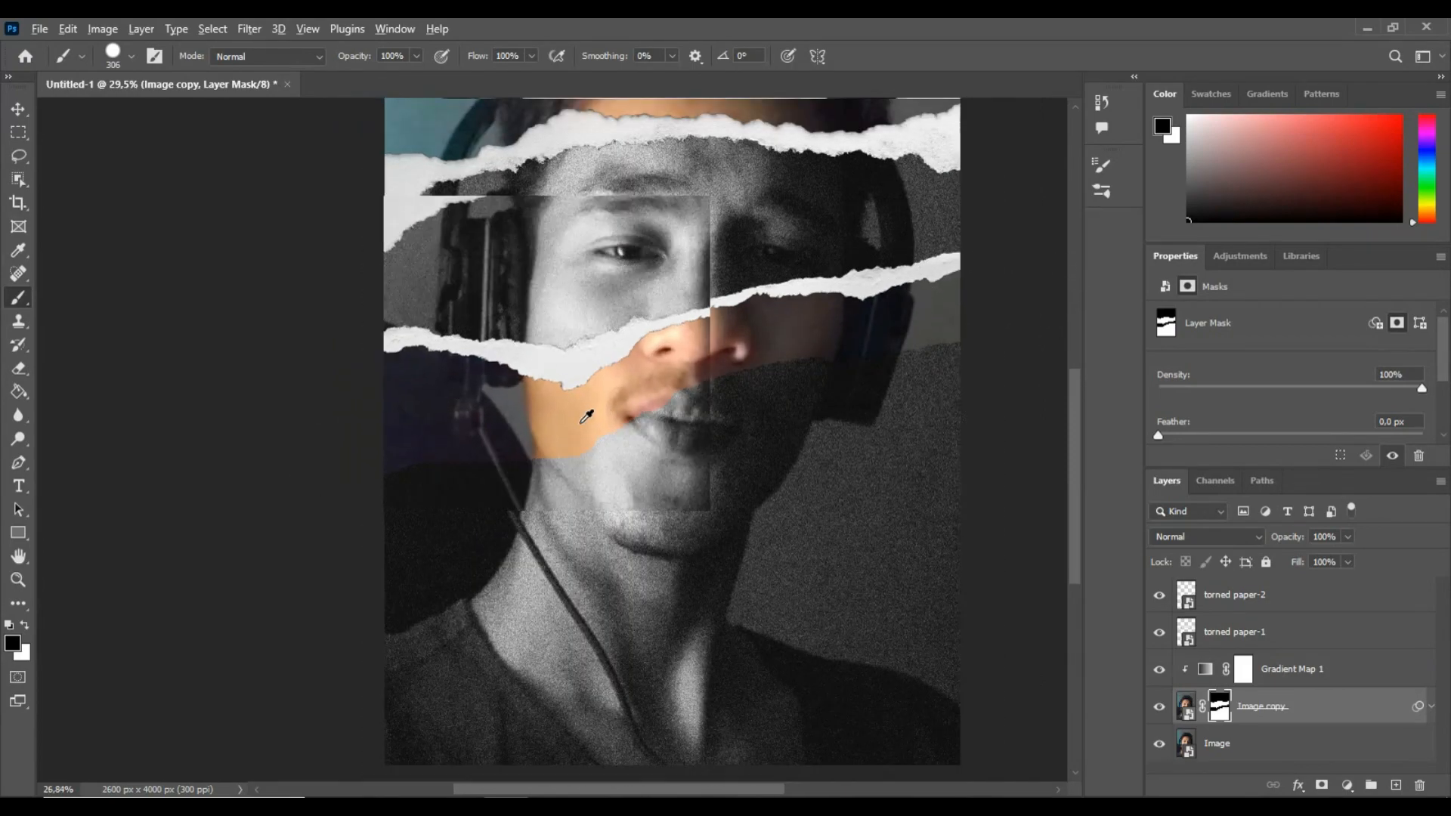
alt+scroll(587, 416, down, 3)
mouse_move(691, 420)
mouse_down()
mouse_move(598, 434)
mouse_move(643, 441)
mouse_up()
alt+scroll(643, 441, up, 2)
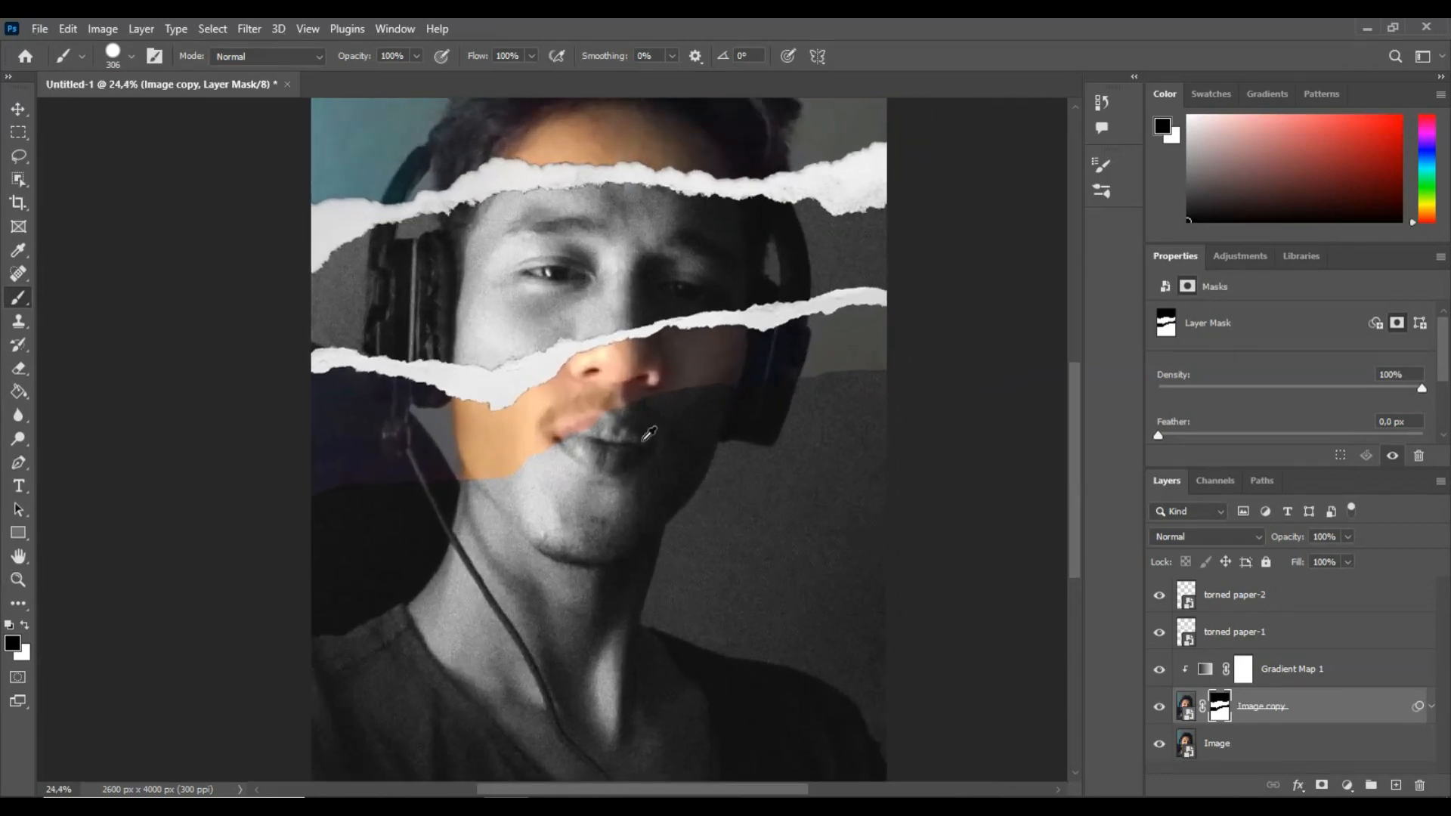
mouse_move(948, 389)
mouse_down()
mouse_move(646, 414)
mouse_move(383, 456)
mouse_up()
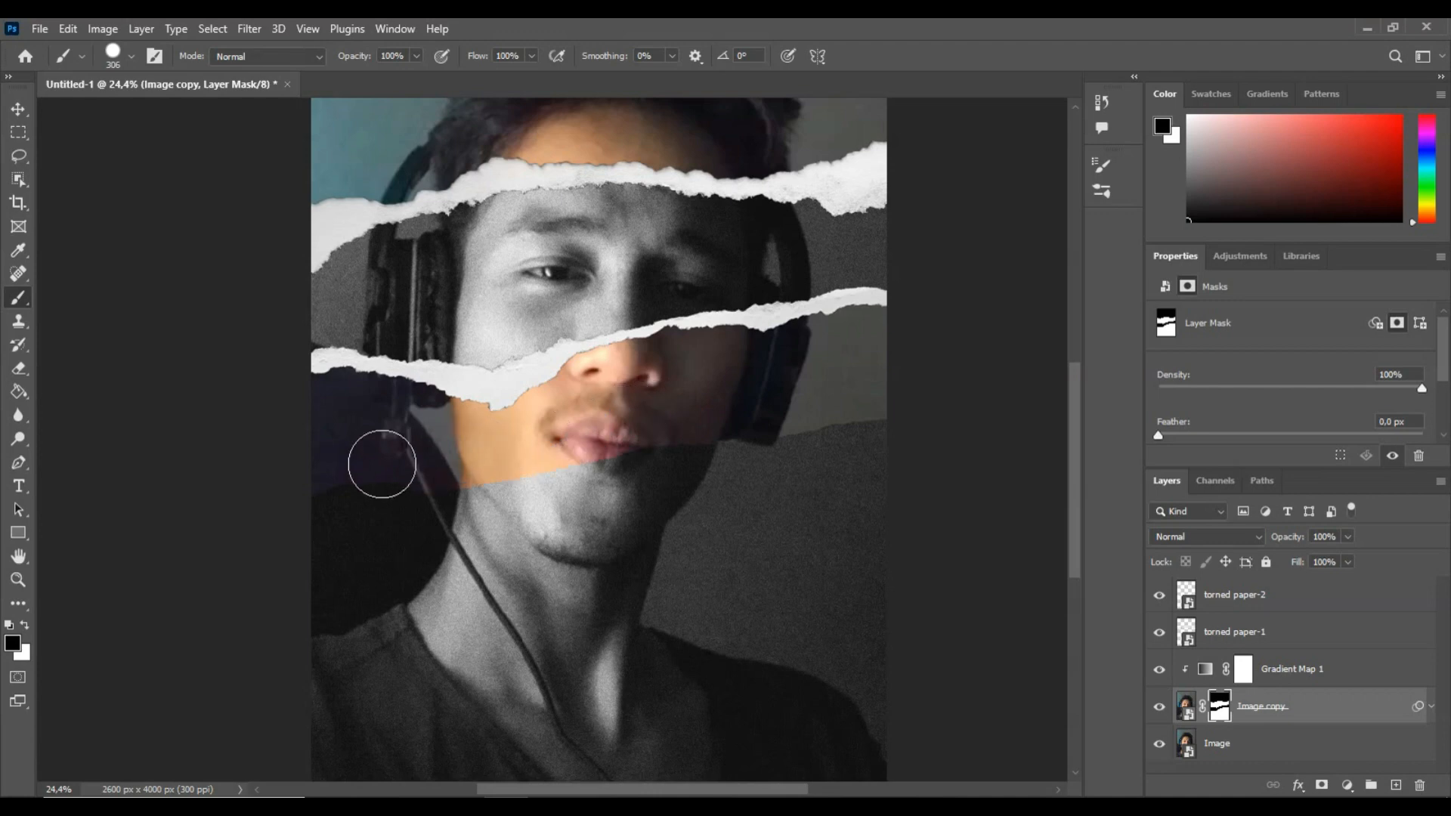
mouse_move(459, 506)
mouse_down()
mouse_move(930, 433)
mouse_move(724, 500)
mouse_move(245, 551)
mouse_move(745, 532)
mouse_move(310, 607)
mouse_move(626, 613)
mouse_move(934, 592)
mouse_move(935, 567)
mouse_move(401, 621)
mouse_move(688, 603)
mouse_move(776, 439)
mouse_up()
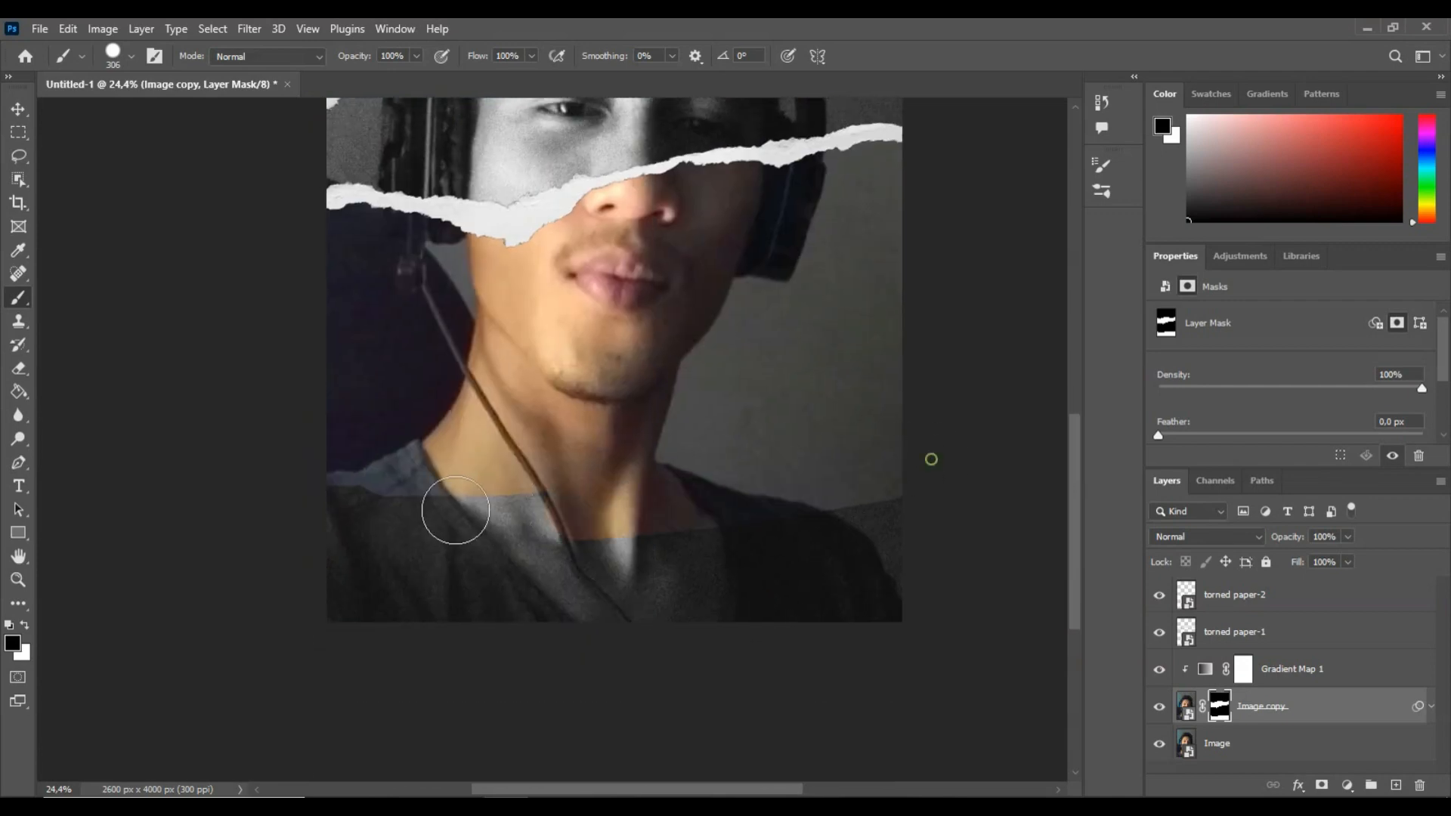
mouse_move(350, 496)
mouse_down()
mouse_move(862, 537)
mouse_move(725, 512)
mouse_move(950, 558)
mouse_move(803, 605)
mouse_move(269, 618)
mouse_up()
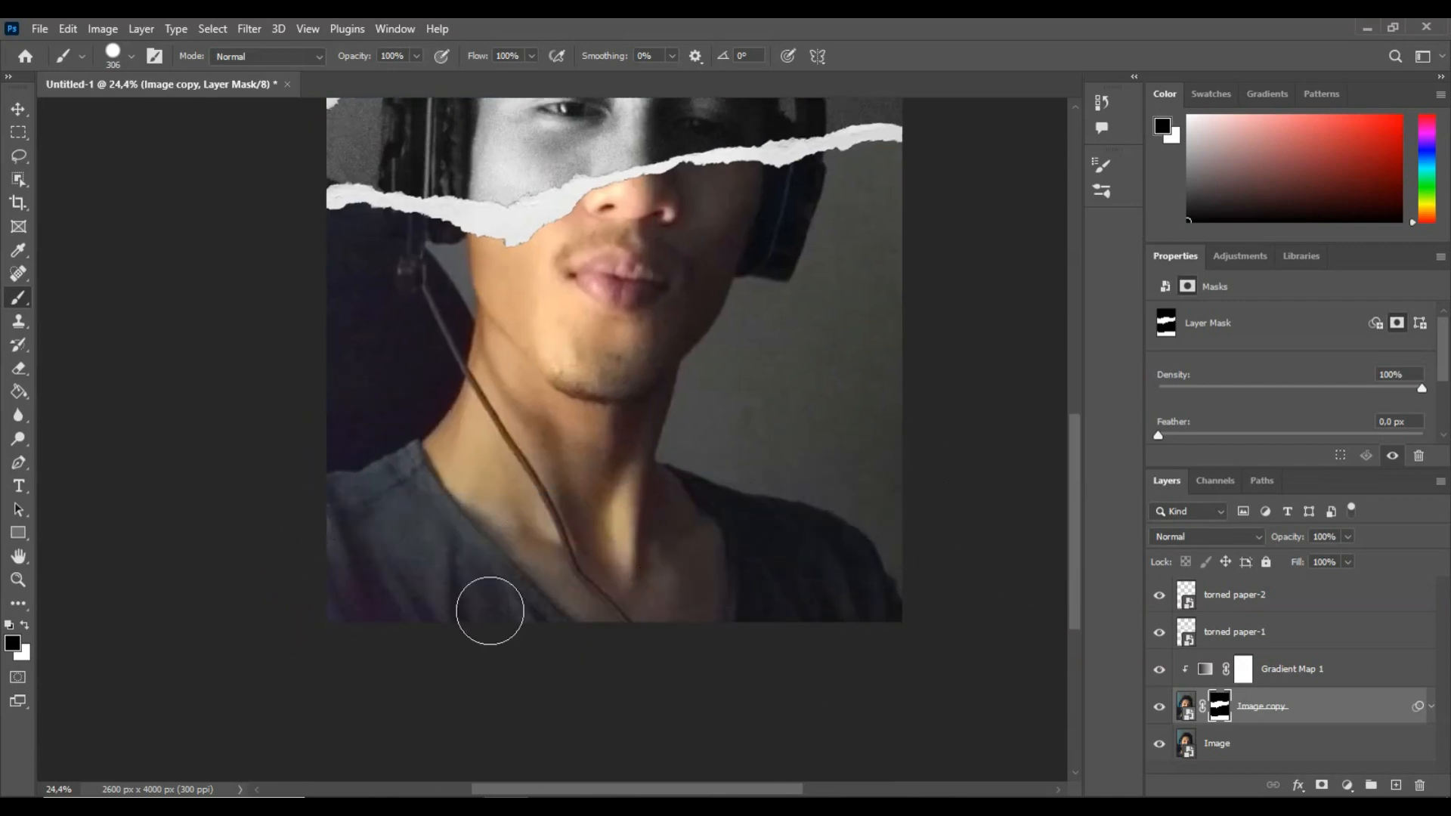
mouse_move(632, 576)
mouse_down()
mouse_move(638, 680)
mouse_move(648, 665)
mouse_up()
- Place Texture.jpg from folder E in File Explorer directly above the Image layer and scale it to 58.12% to cover the canvas
scroll(655, 601, down, 2)
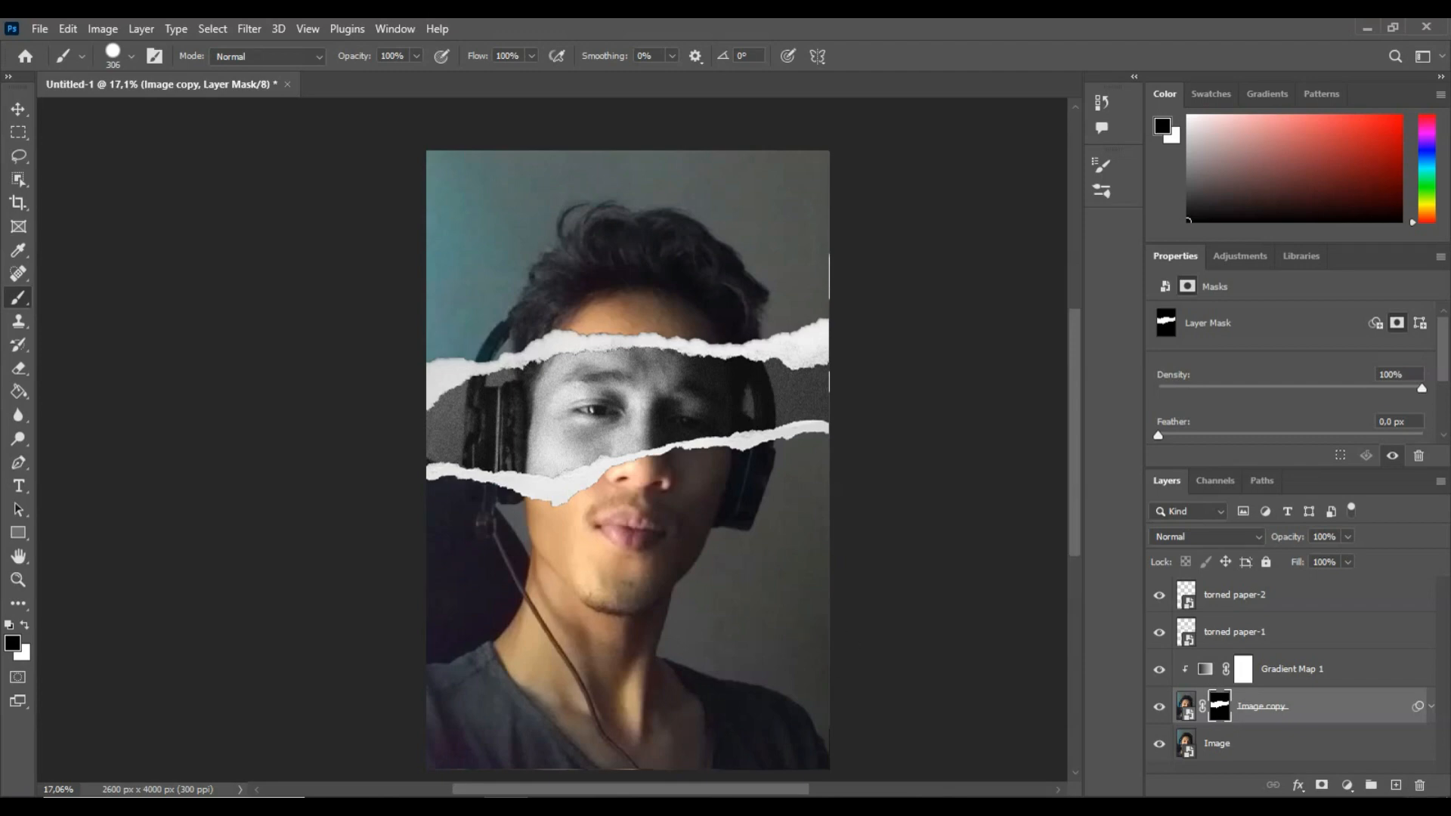
click(1249, 748)
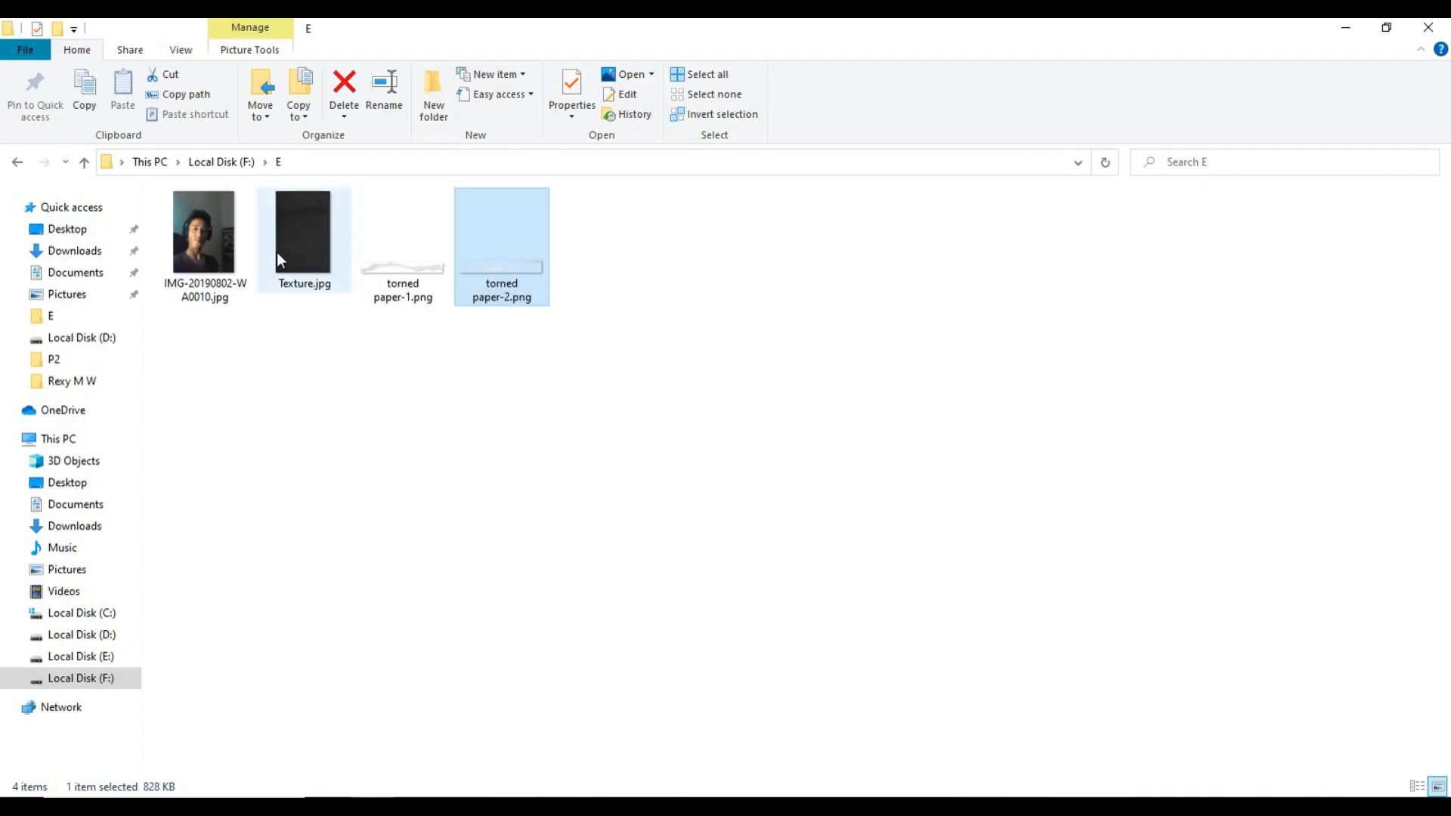
click(338, 261)
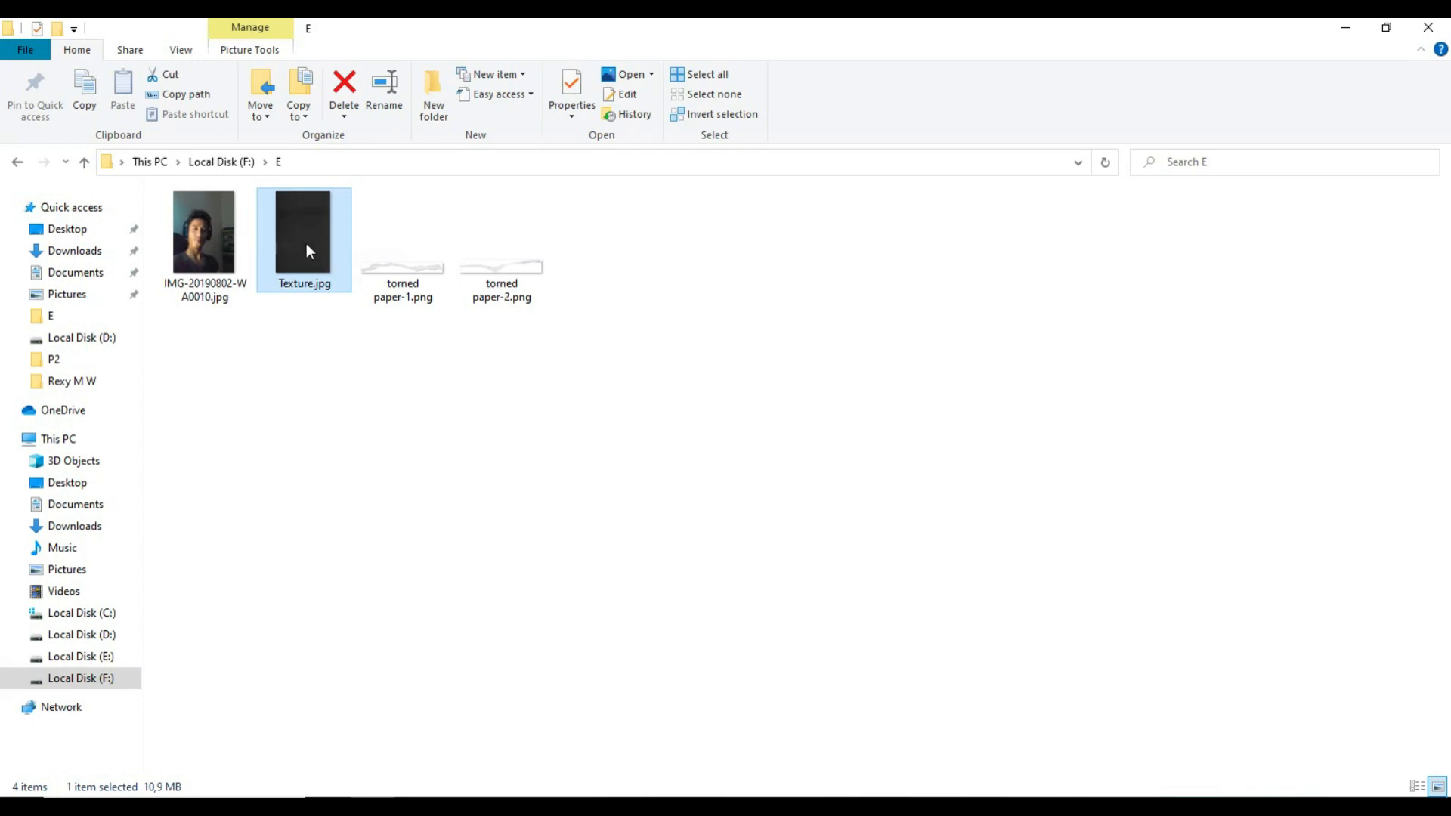
drag(306, 250, 616, 625)
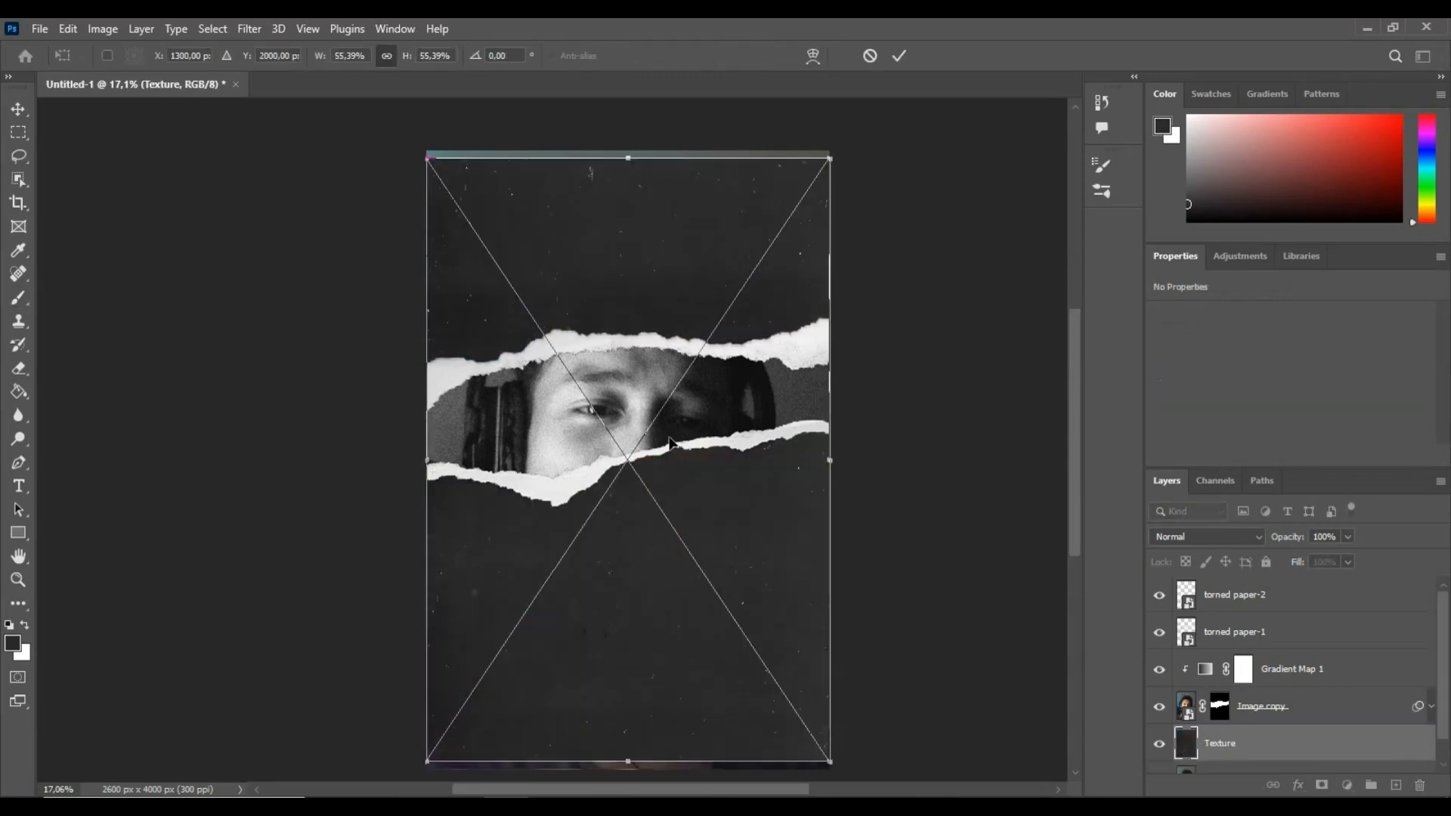
scroll(815, 440, down, 2)
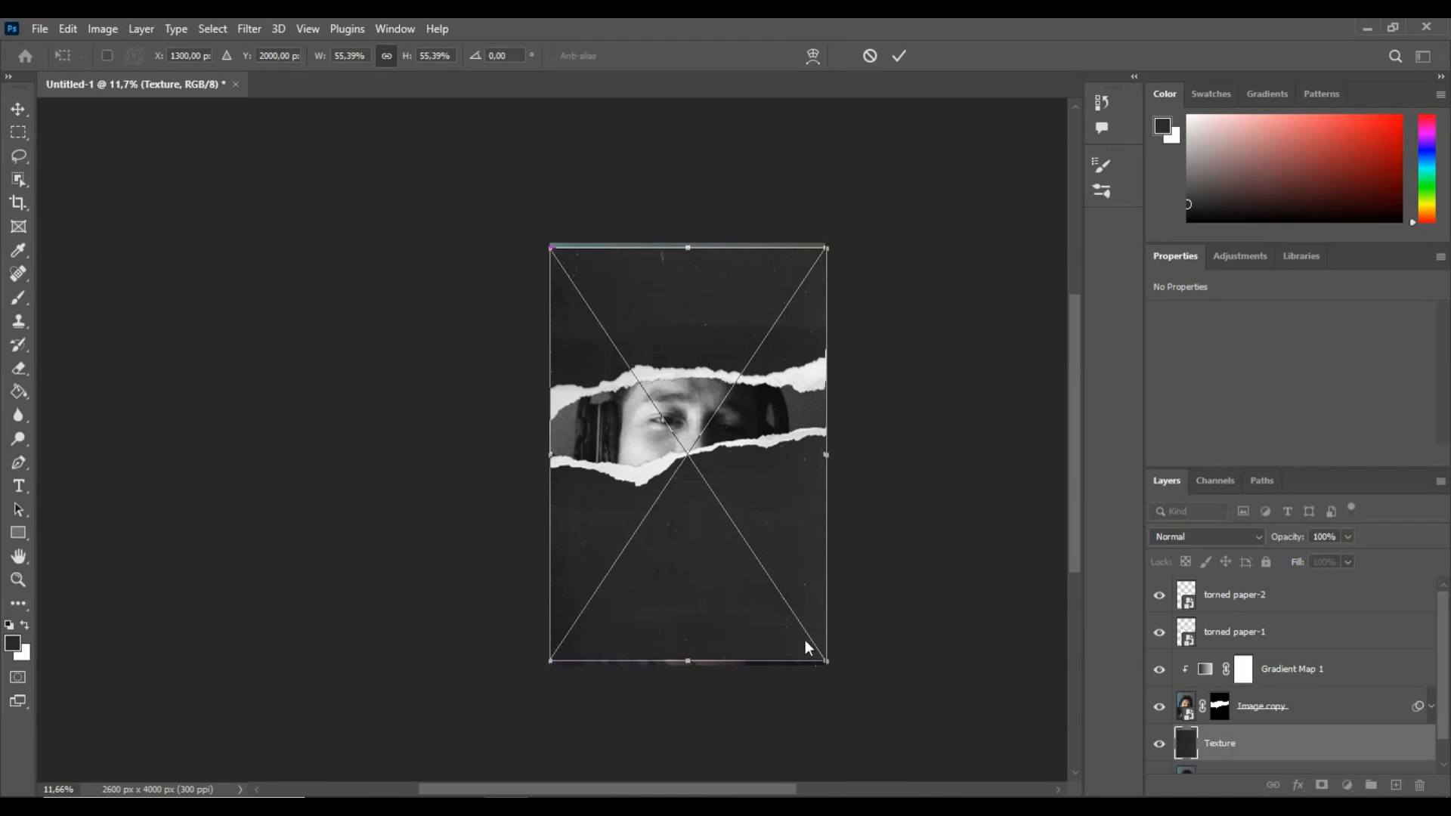
drag(826, 663, 799, 635)
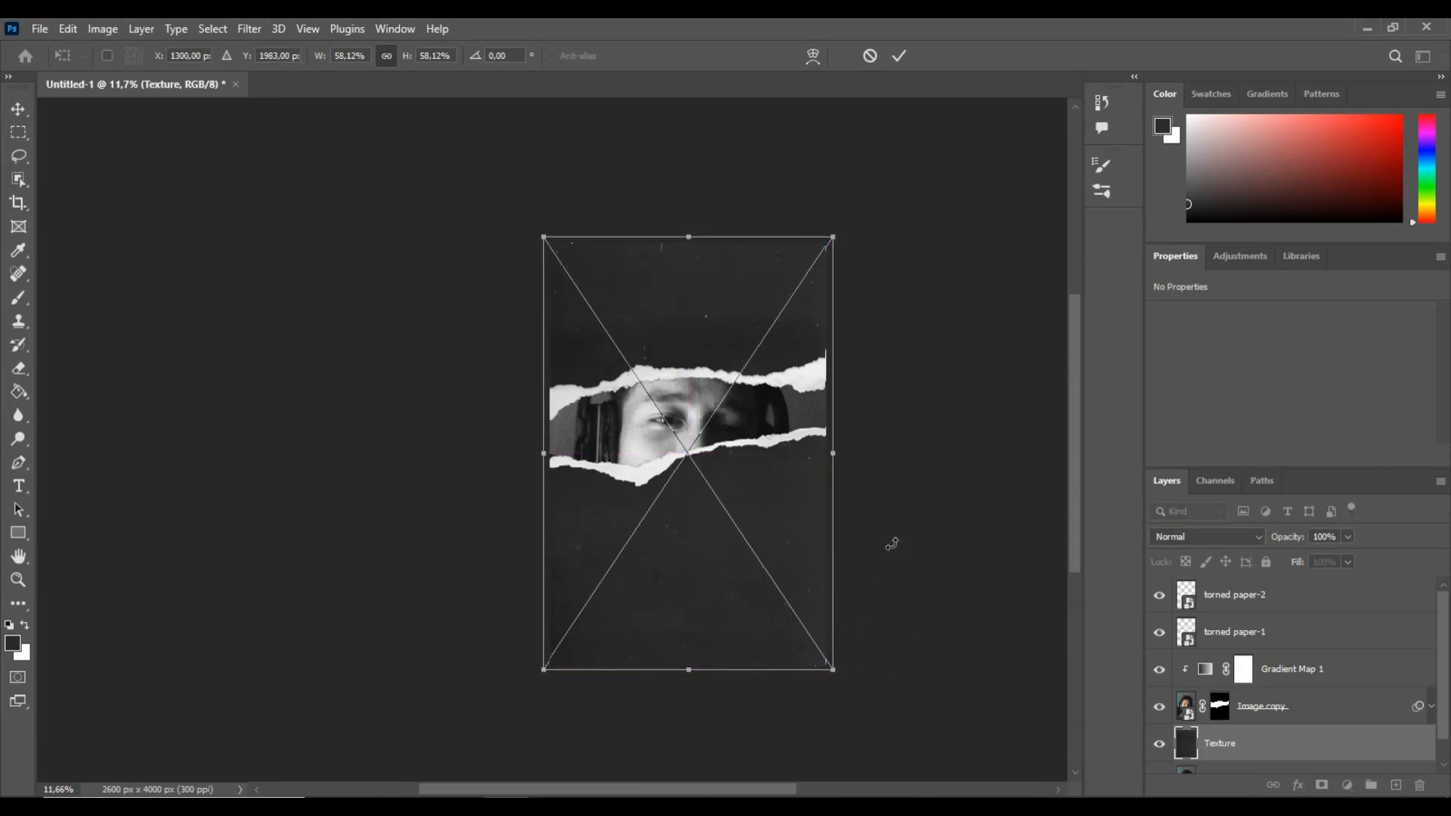
click(899, 55)
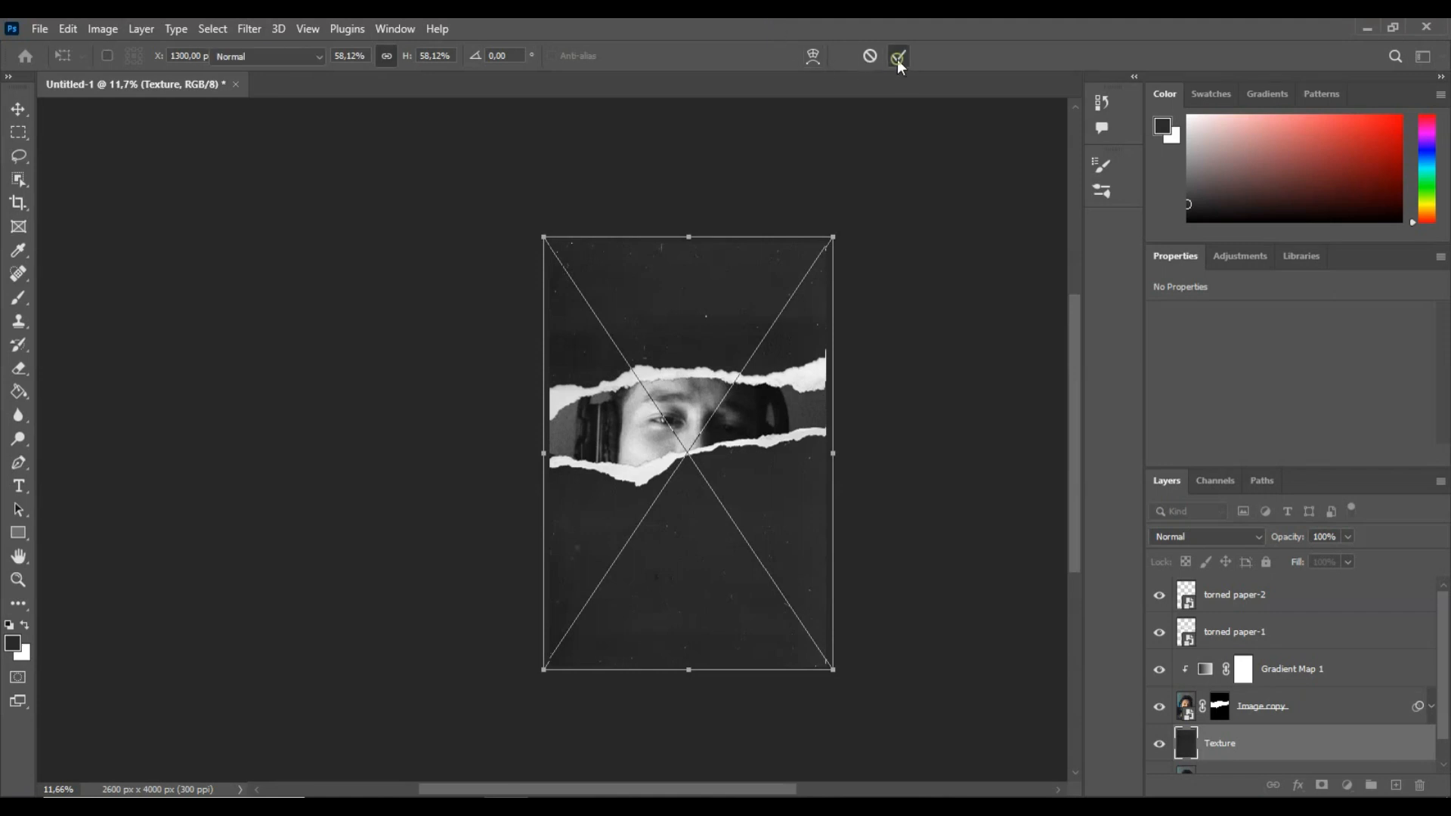
- Rasterize the Texture layer and set its blend mode to Lighten with 70% opacity
key(b)
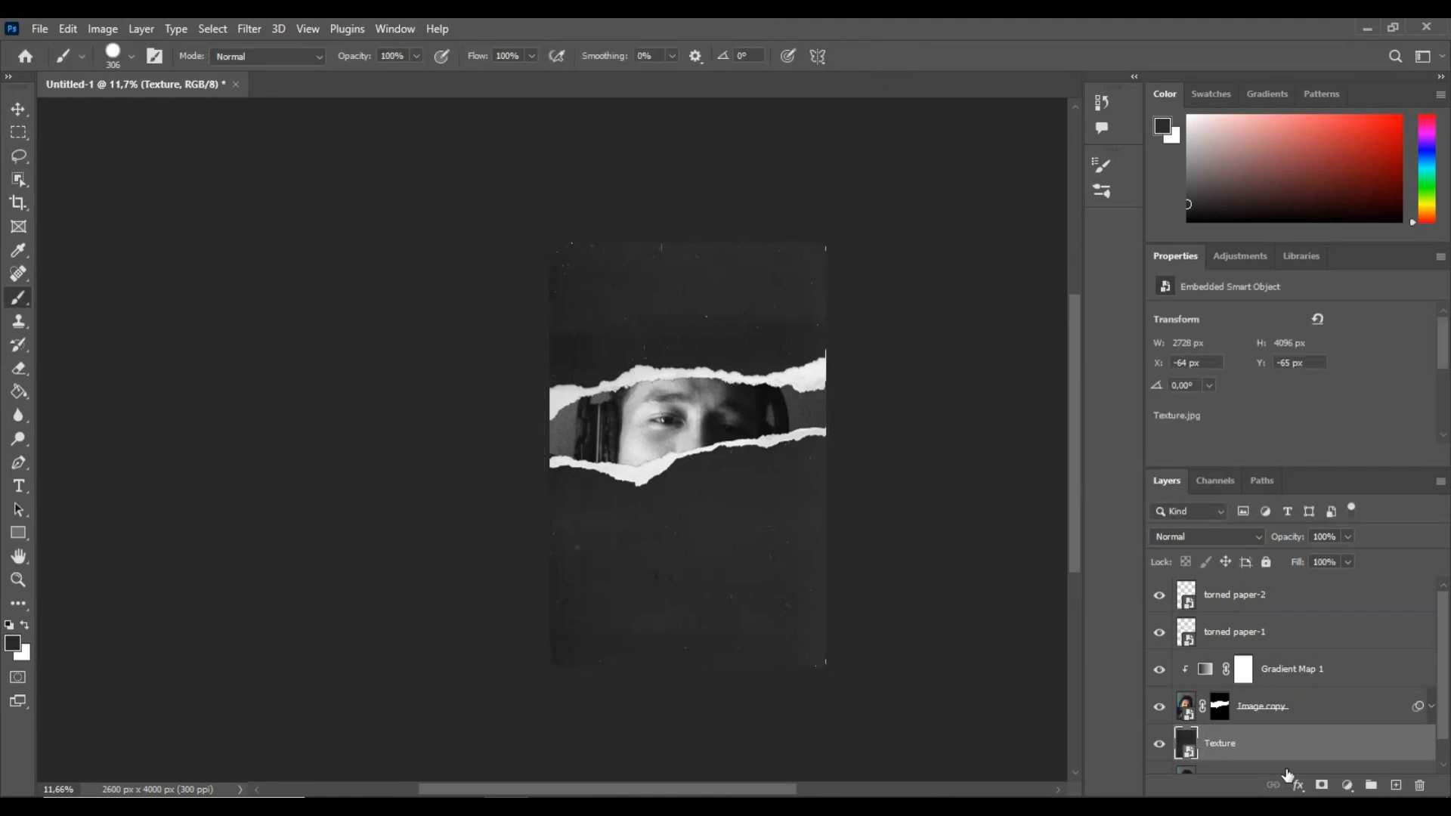
right_click(1220, 741)
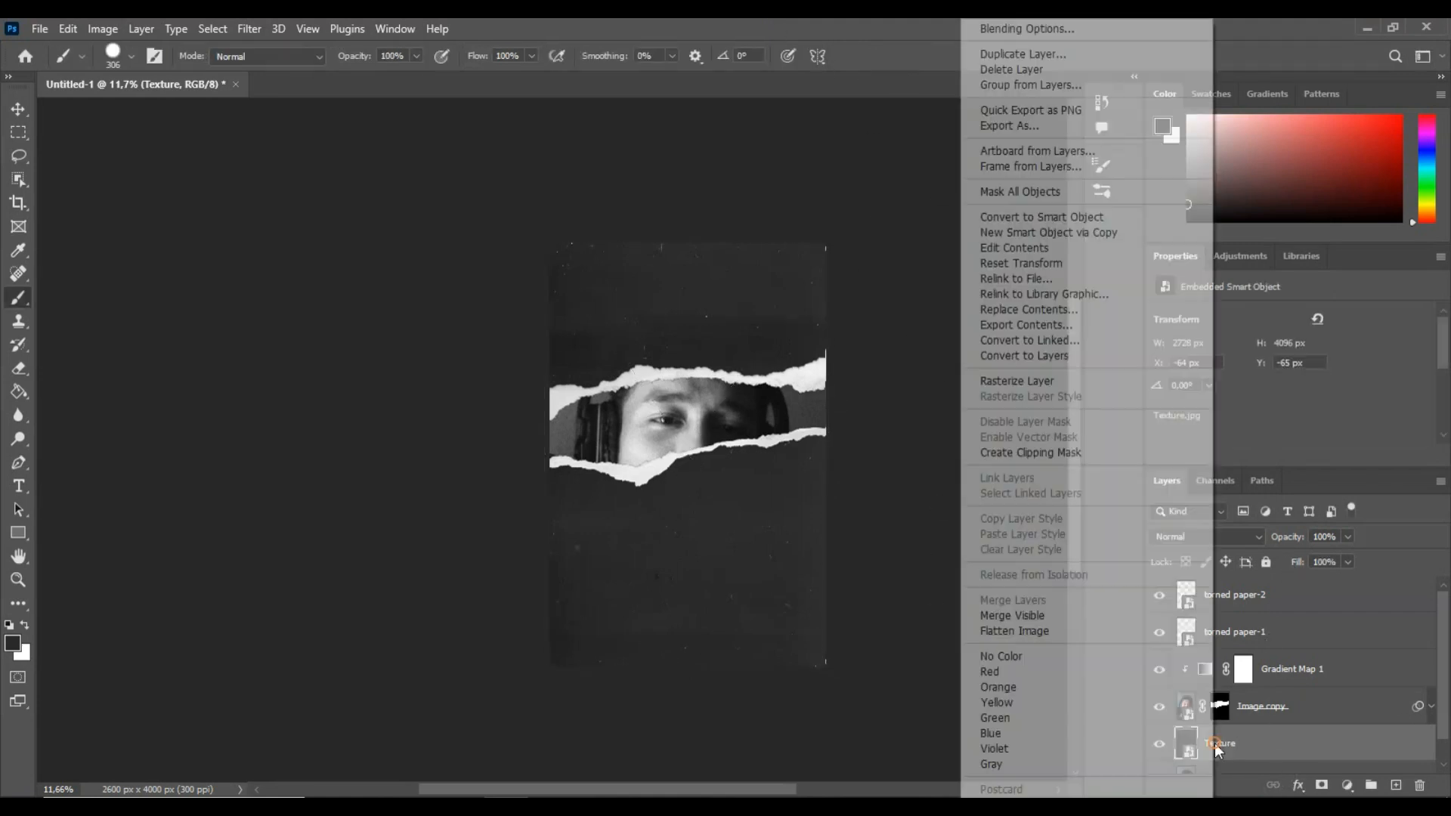
click(1002, 381)
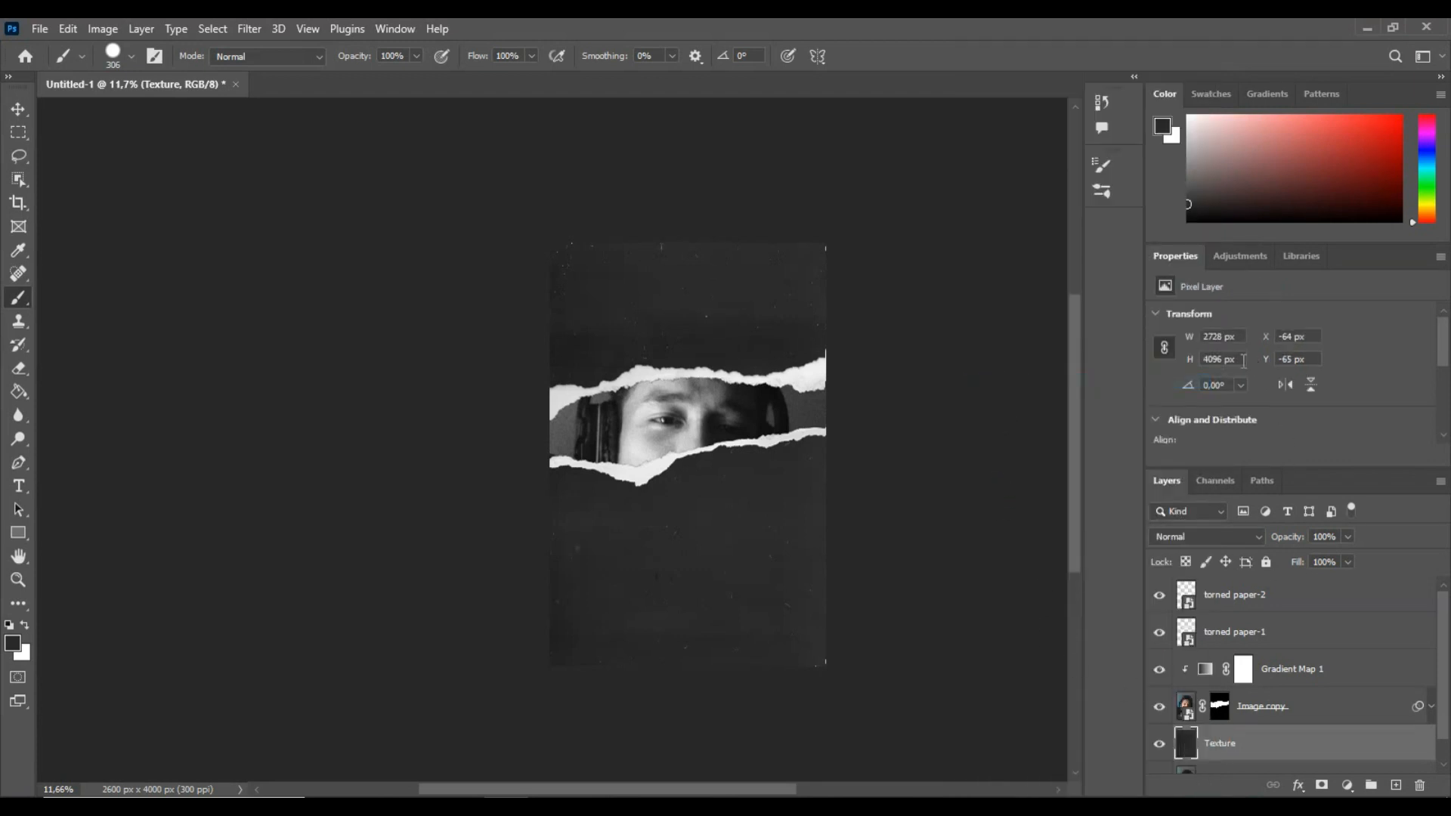
click(1245, 540)
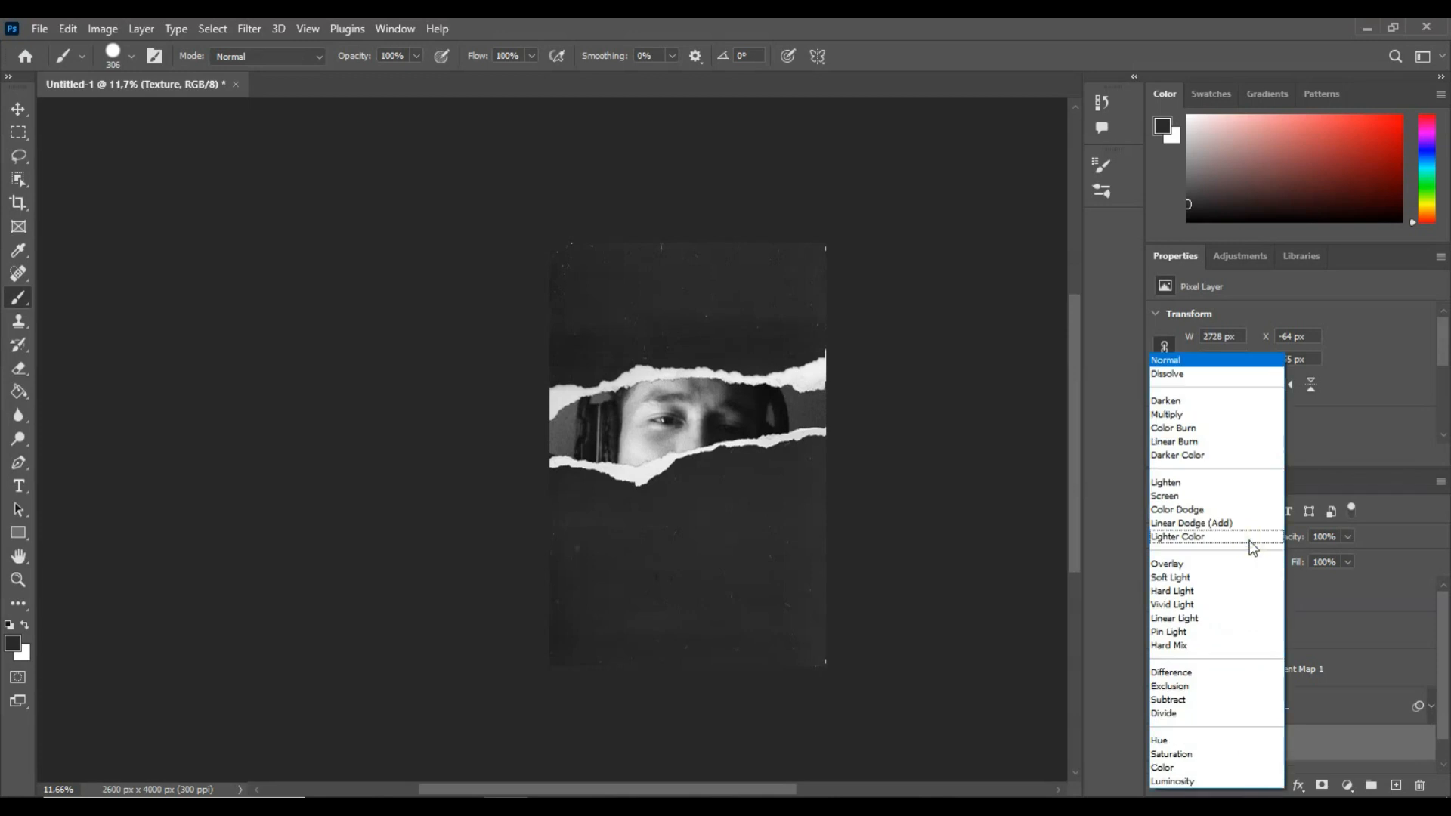
click(1233, 490)
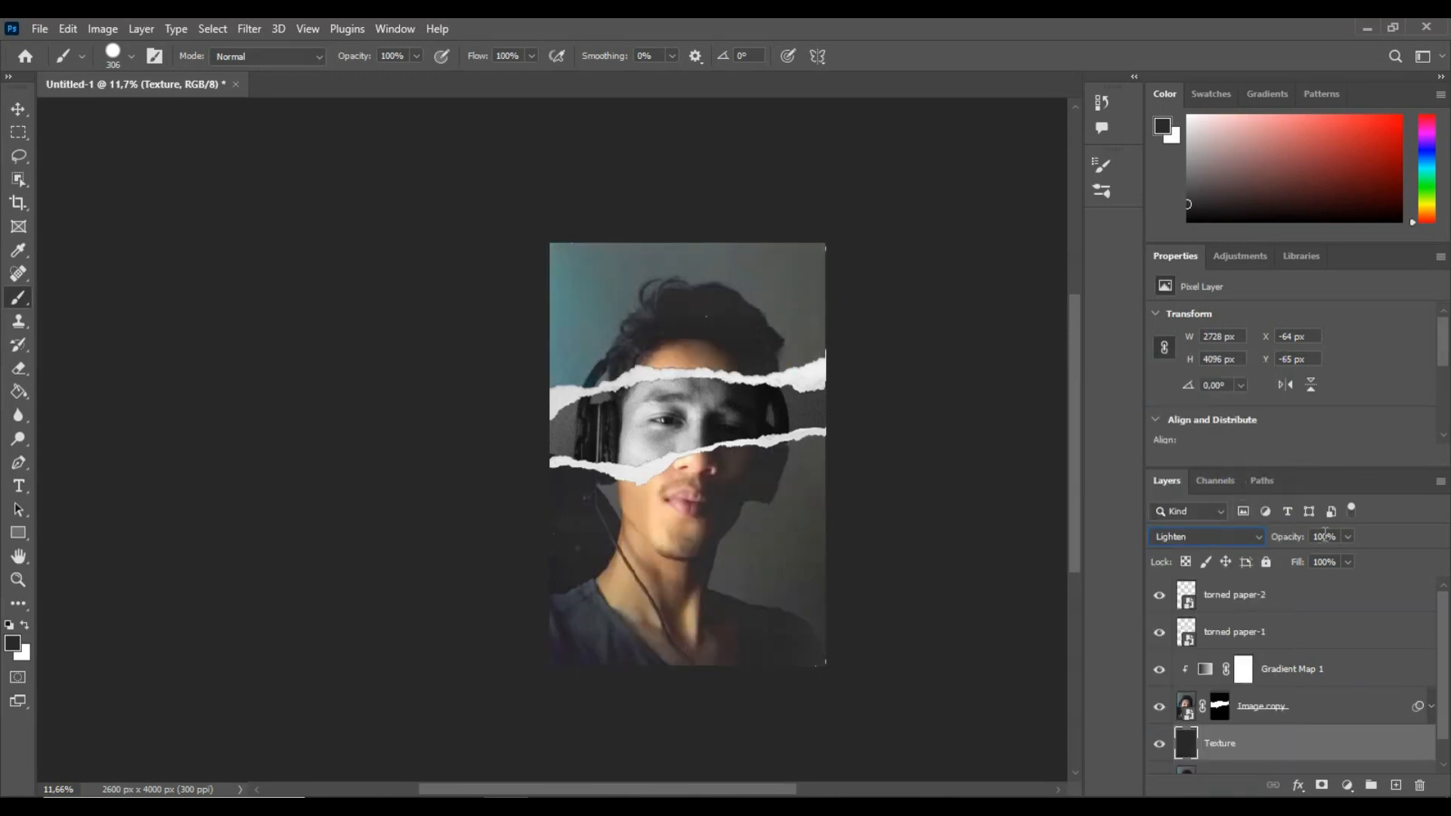
click(1324, 535)
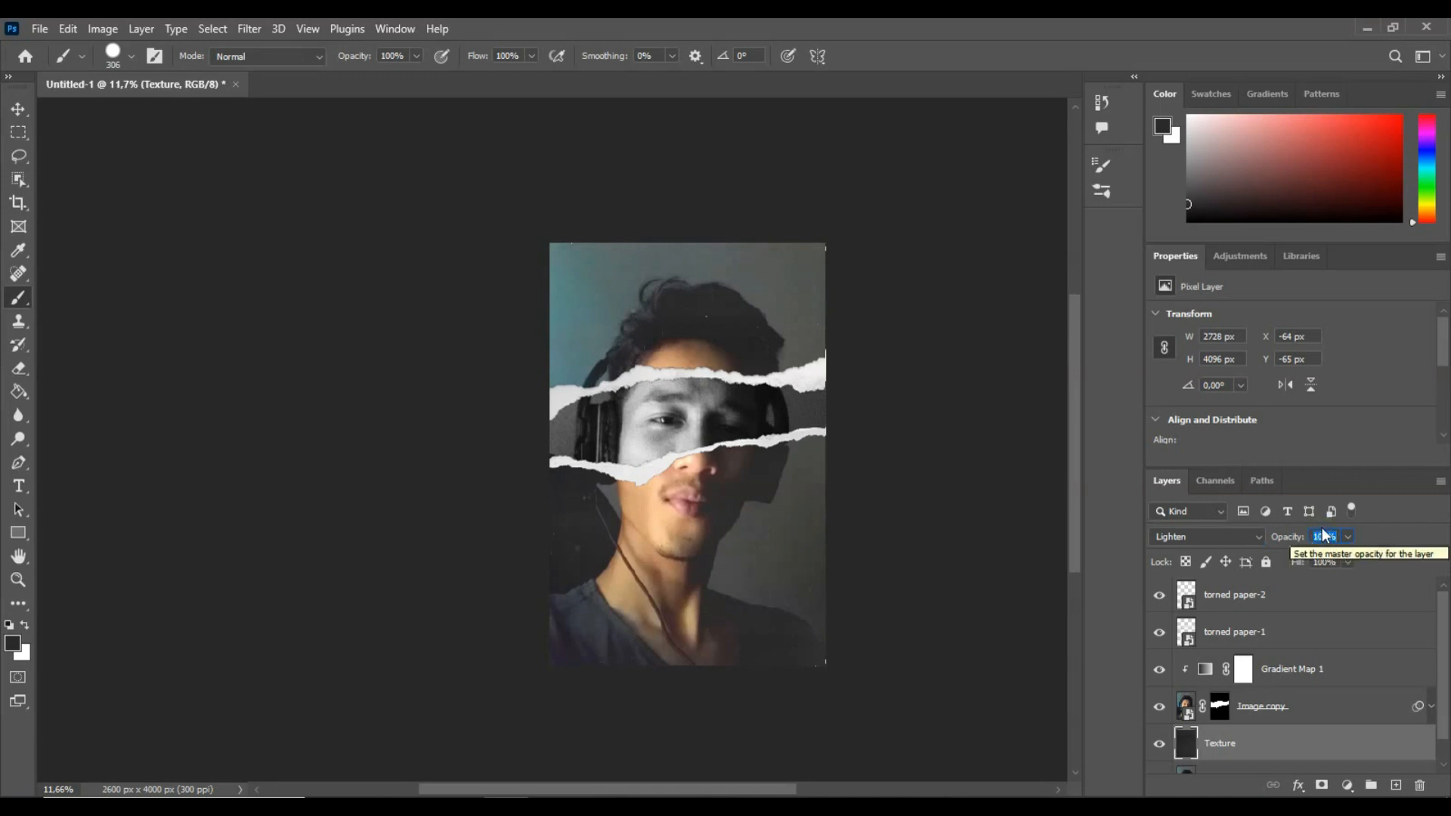
text(7)
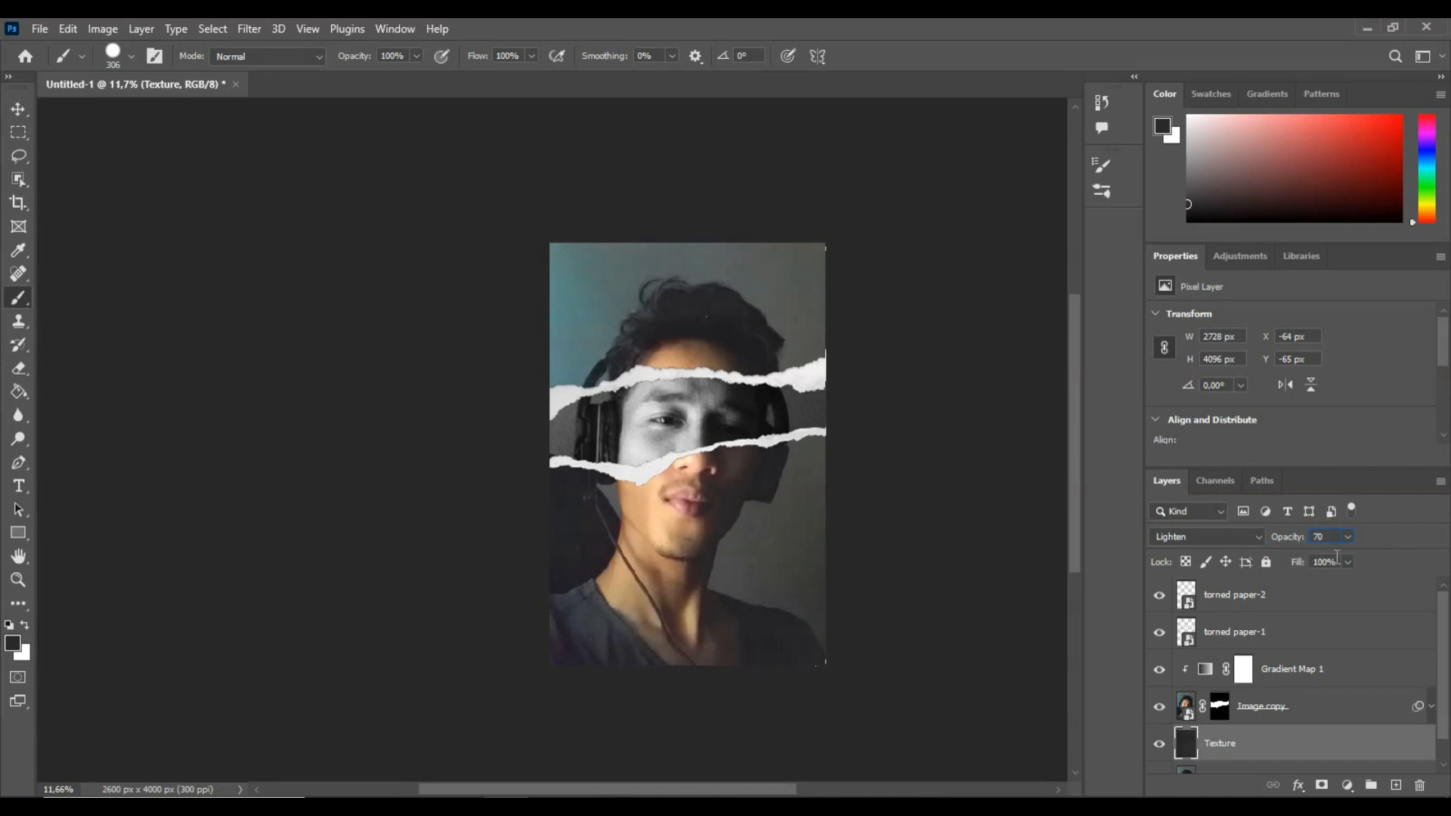
- Clip the Texture layer to the Image layer beneath it with a clipping mask
scroll(1274, 599, down, 1)
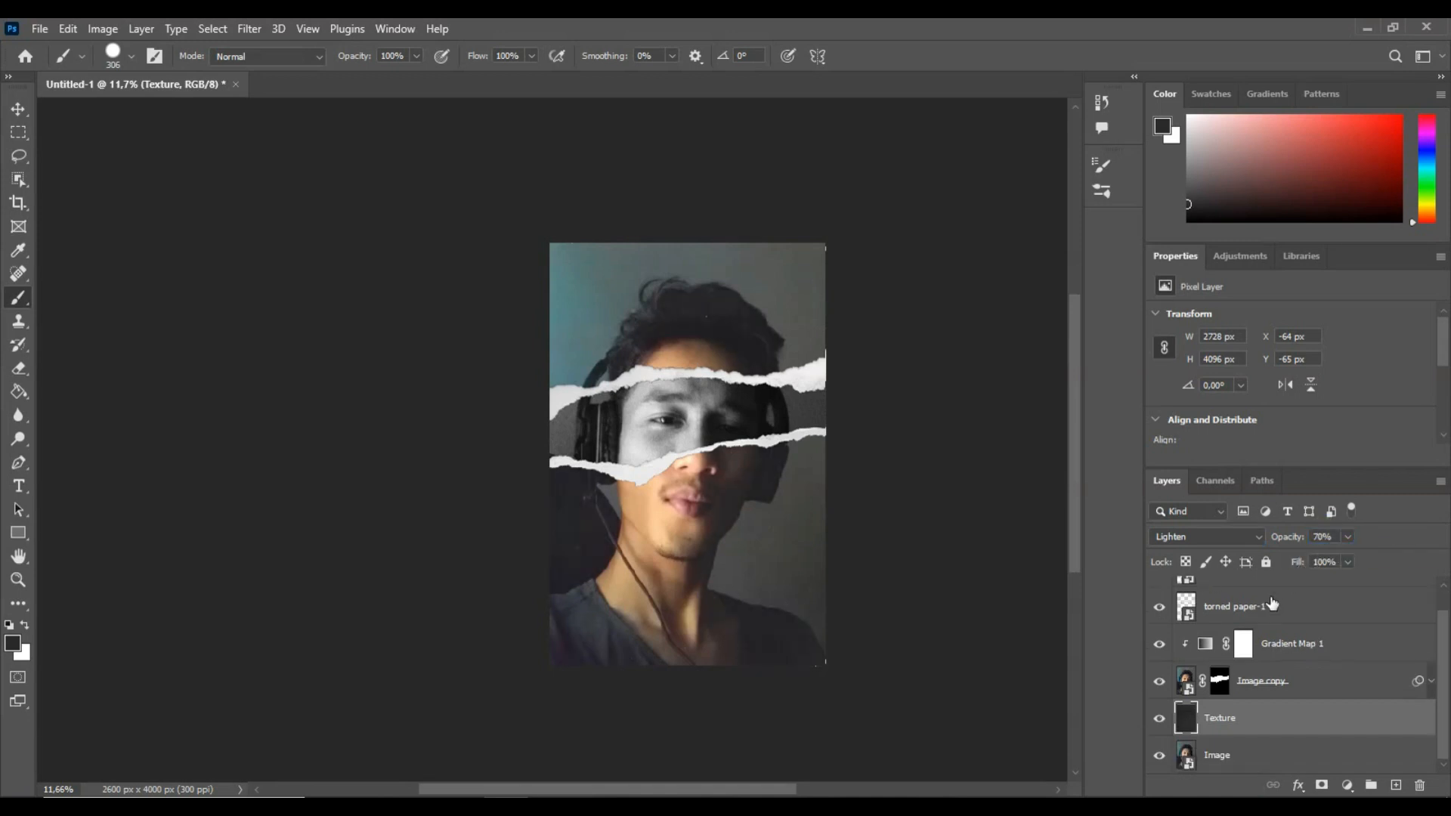
scroll(945, 584, up, 2)
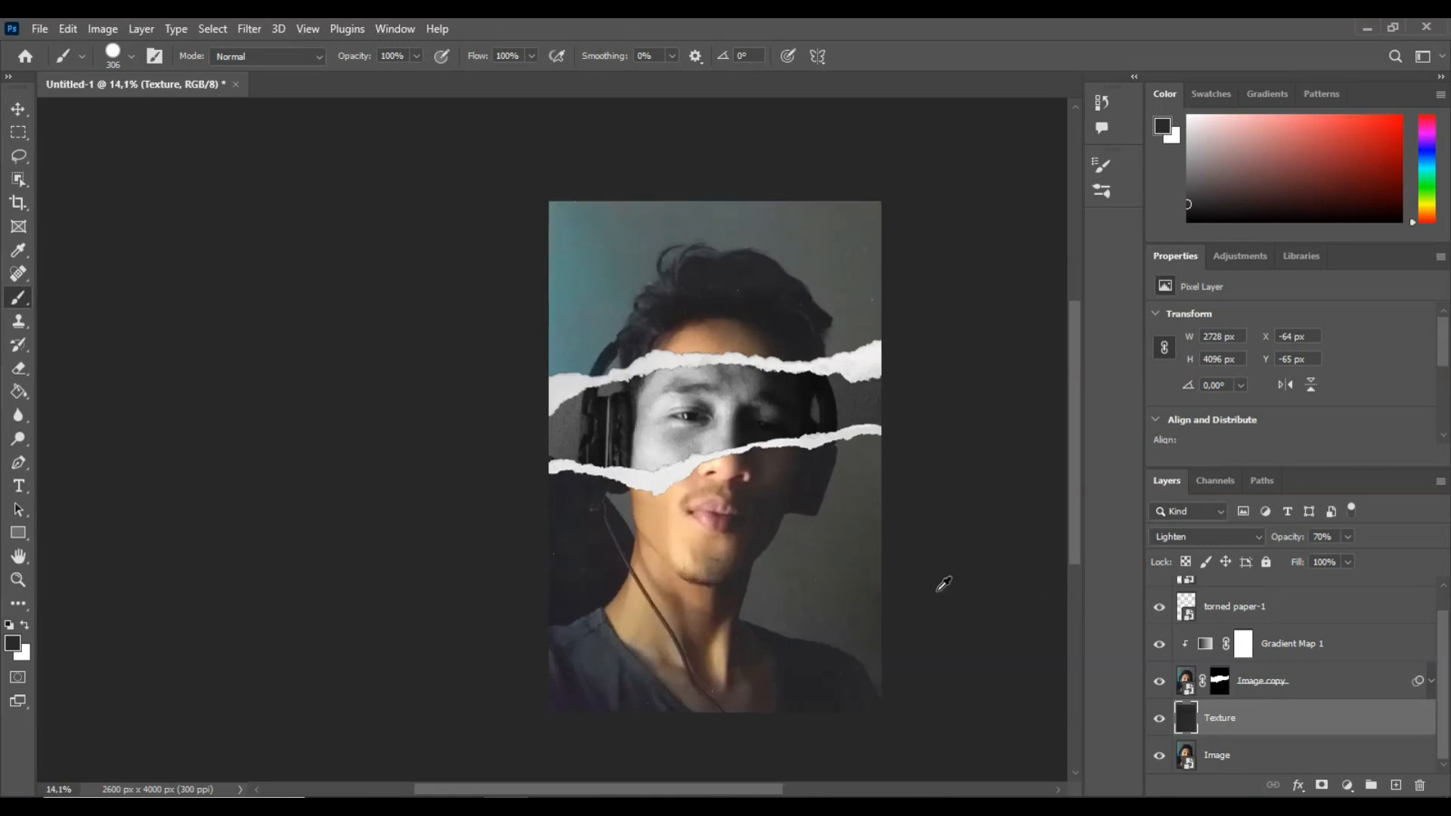
drag(952, 613, 839, 603)
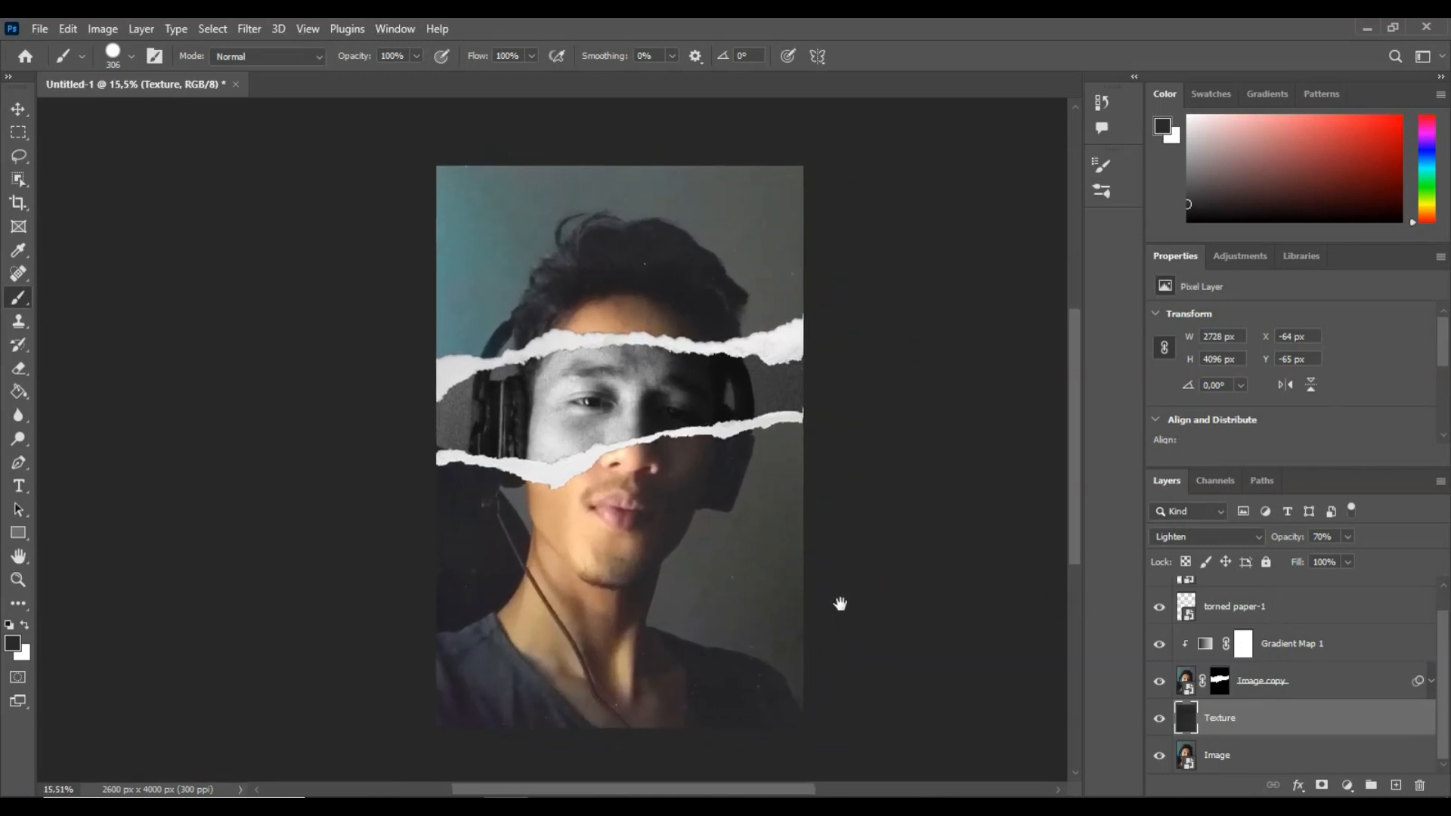
right_click(1254, 601)
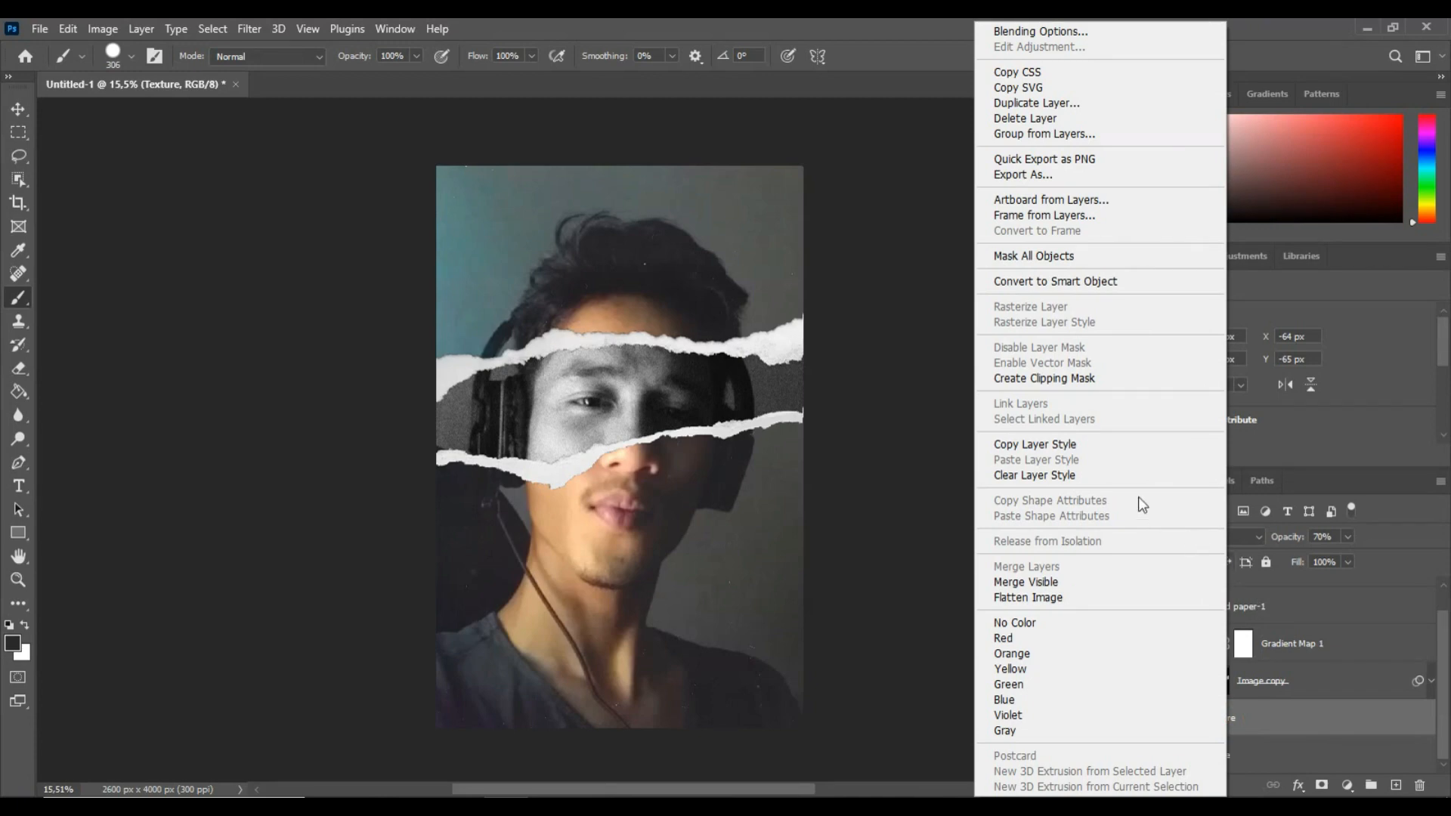
click(1073, 379)
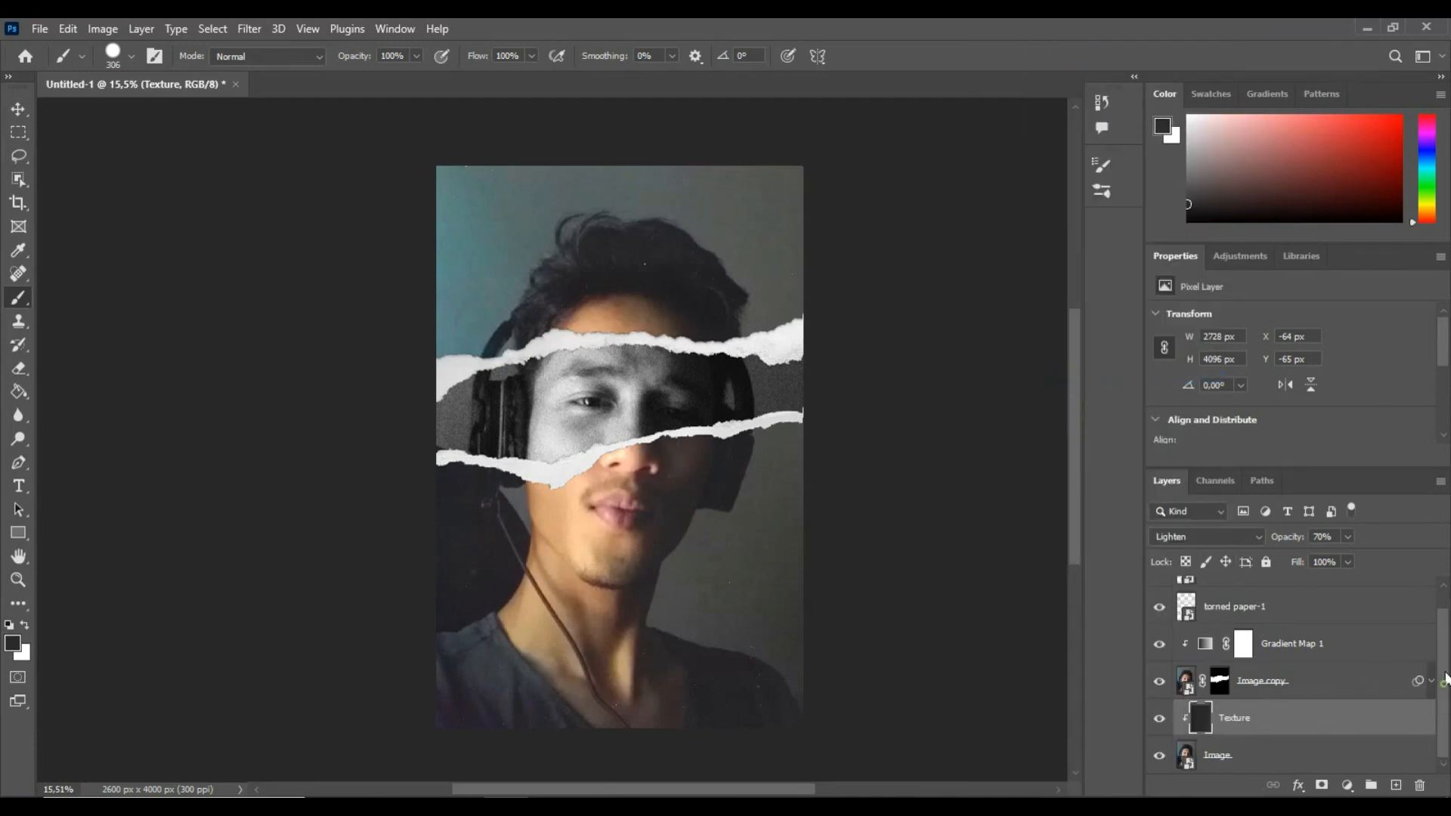
mouse_move(1447, 678)
mouse_down()
mouse_move(1447, 665)
mouse_move(1447, 682)
mouse_up()
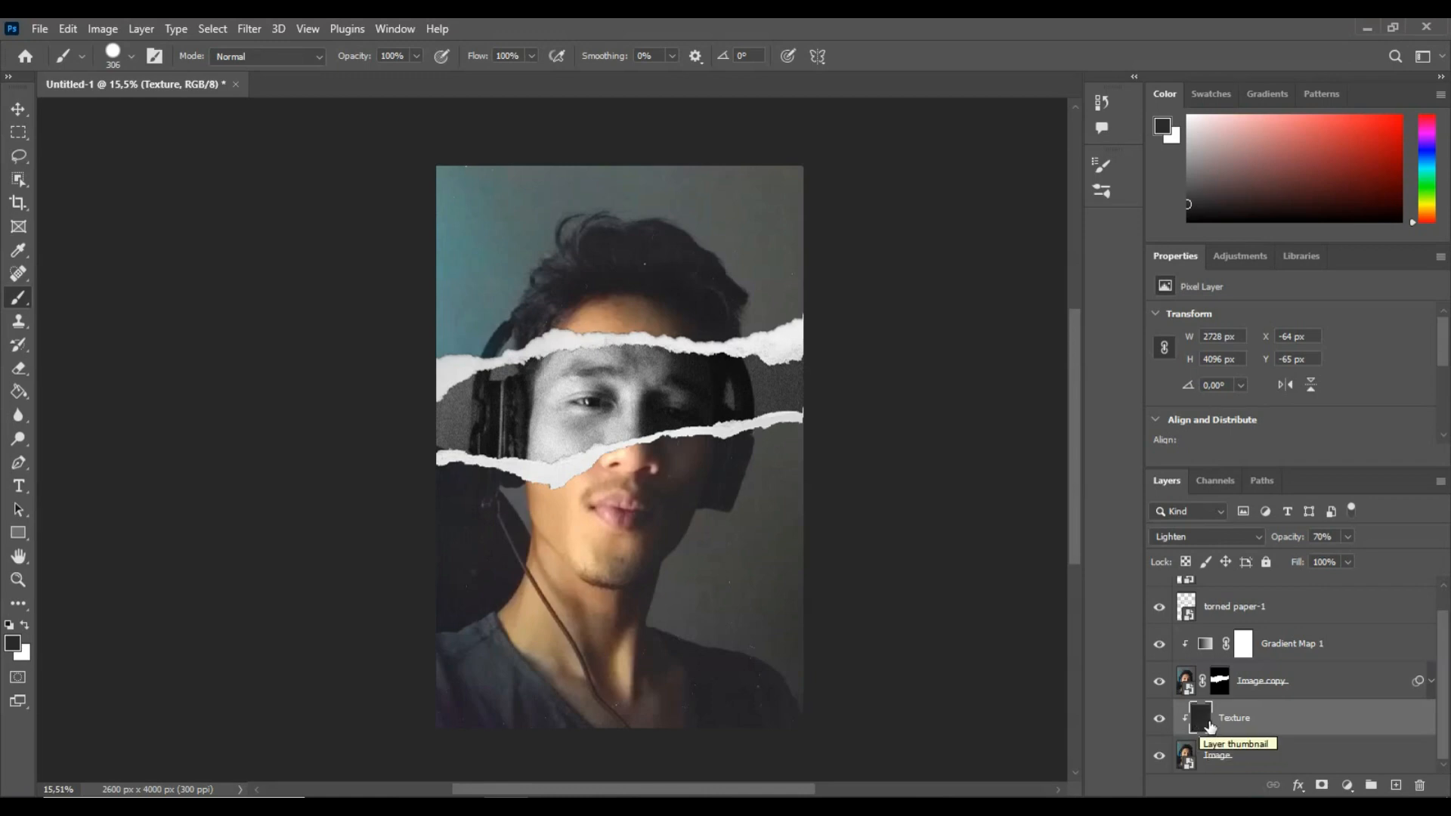
- Add an Exposure adjustment layer above Texture with an offset of +0.0137 and gamma correction of 0.90
click(1348, 786)
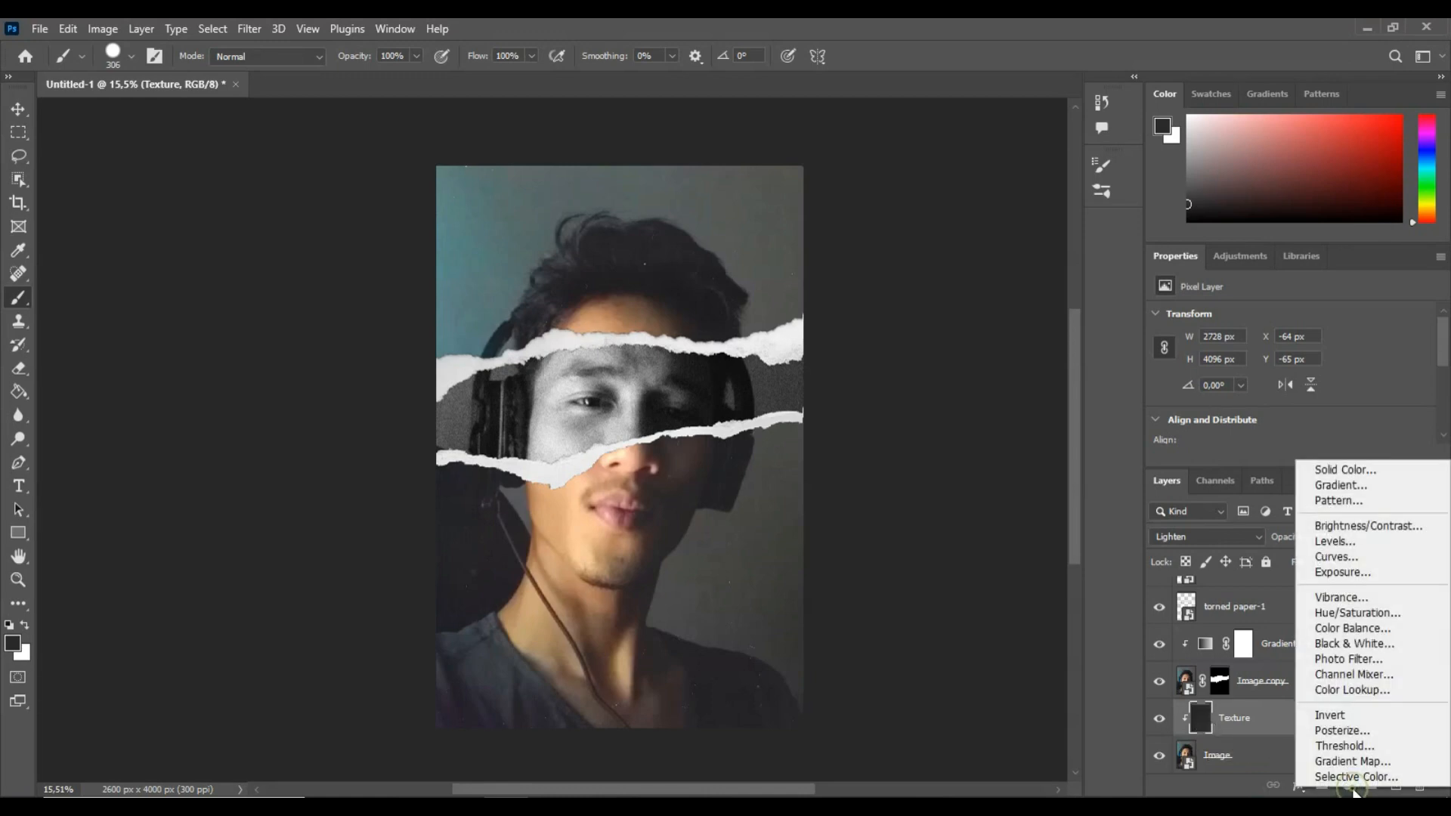
click(1361, 572)
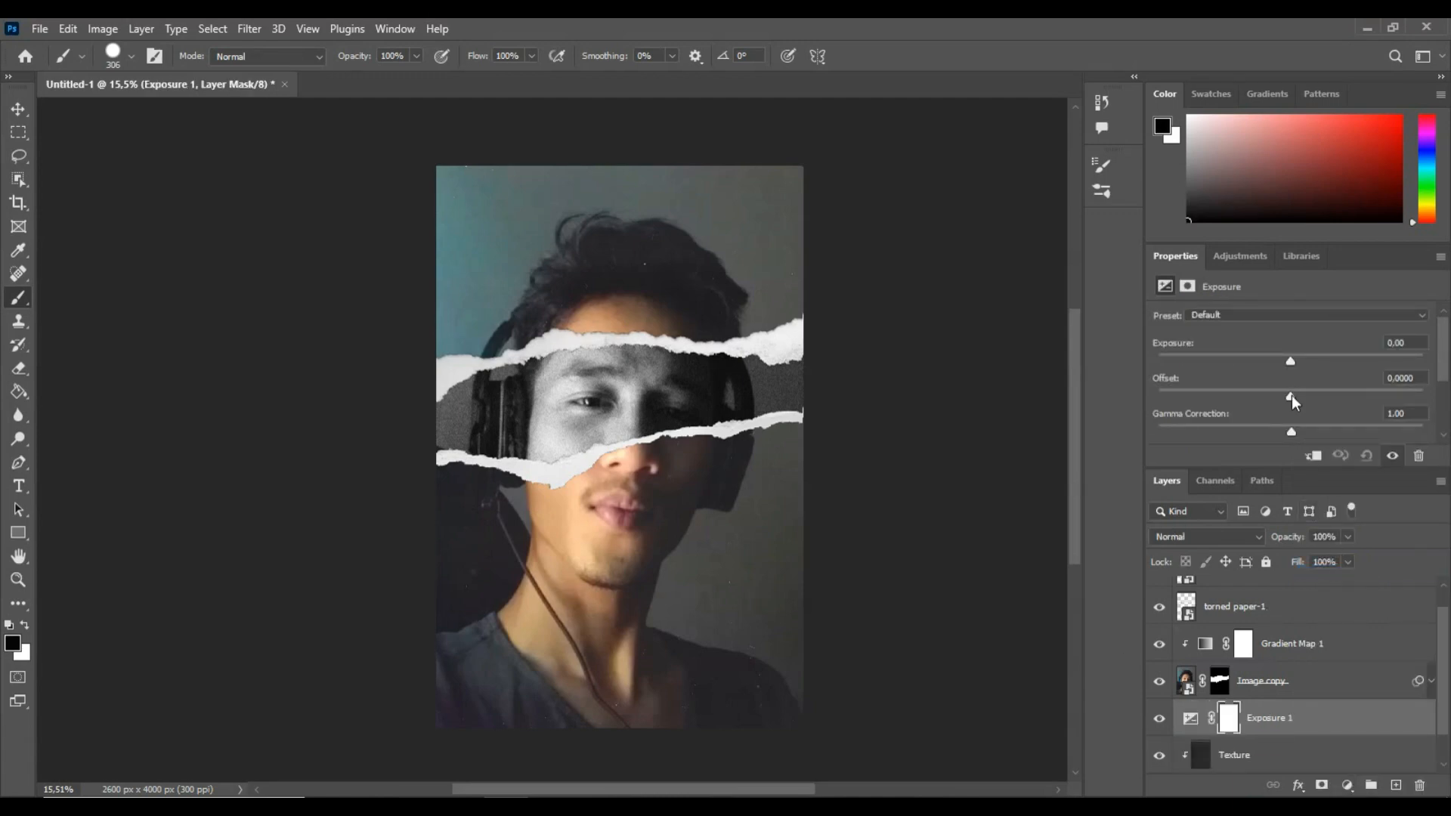
drag(1291, 396, 1294, 397)
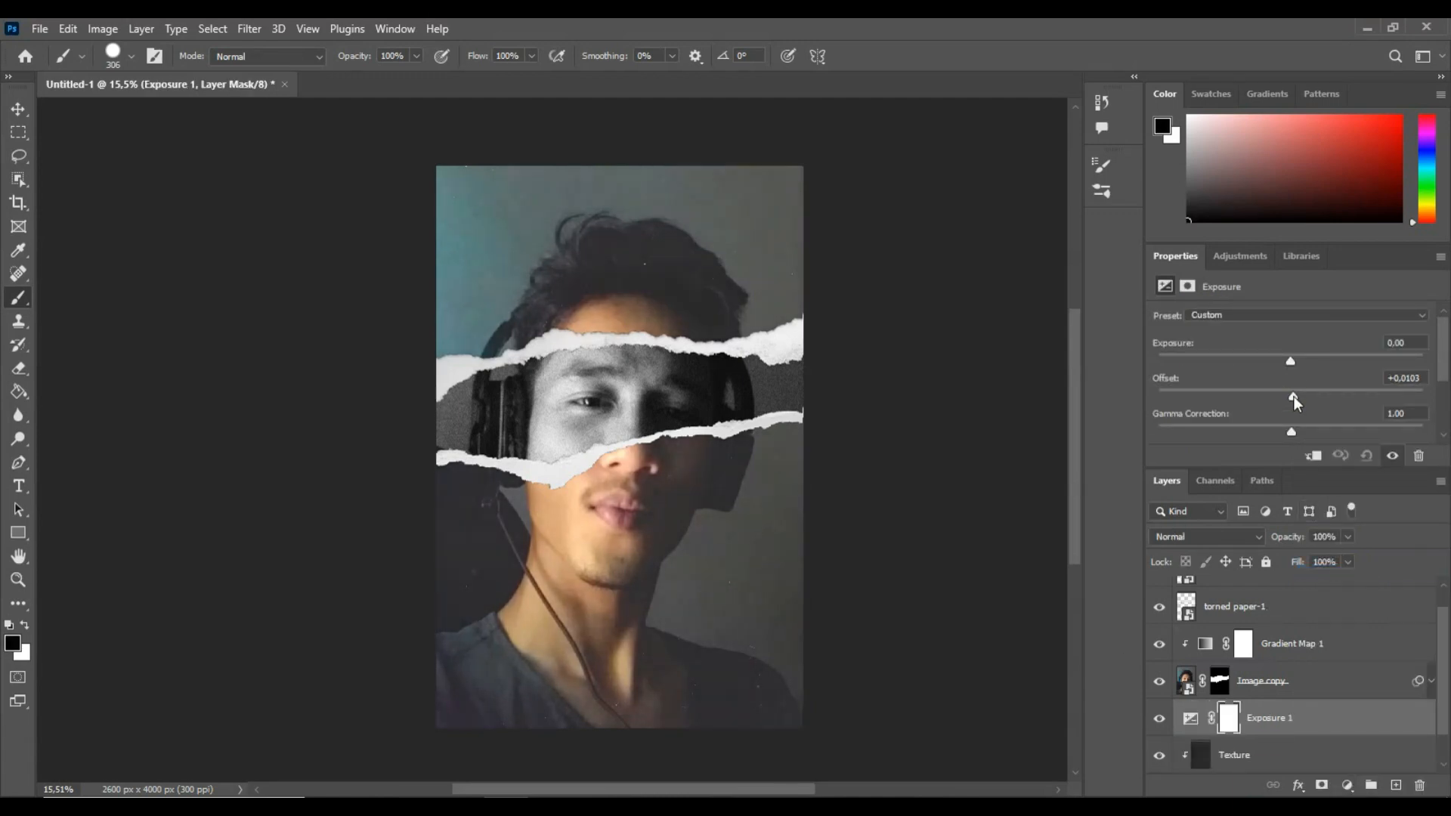
drag(1292, 433, 1300, 432)
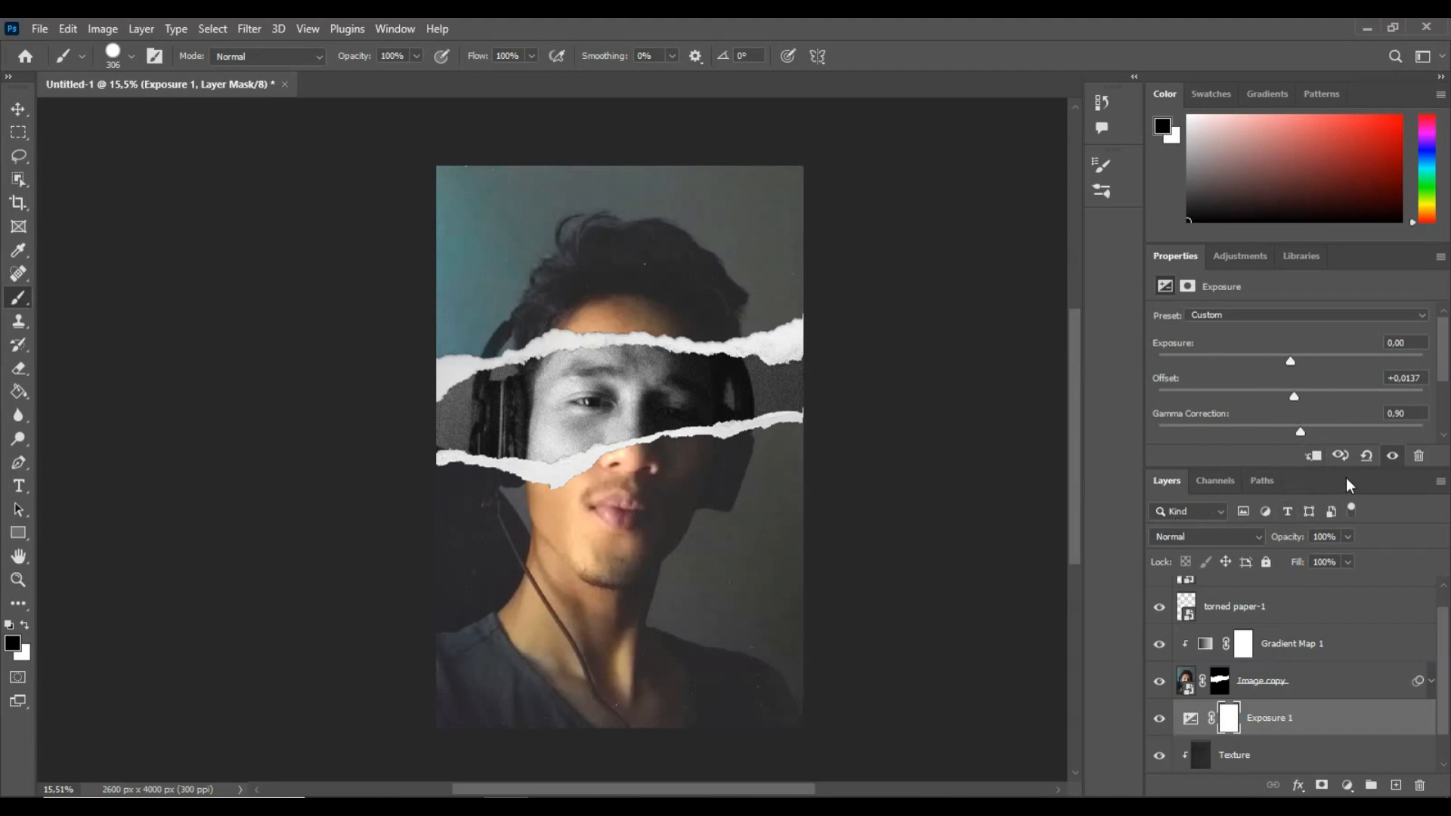
- Lower the Exposure 1 adjustment layer's opacity to 70% and switch to the Rectangular Marquee tool
click(1325, 538)
text(7)
click(18, 132)
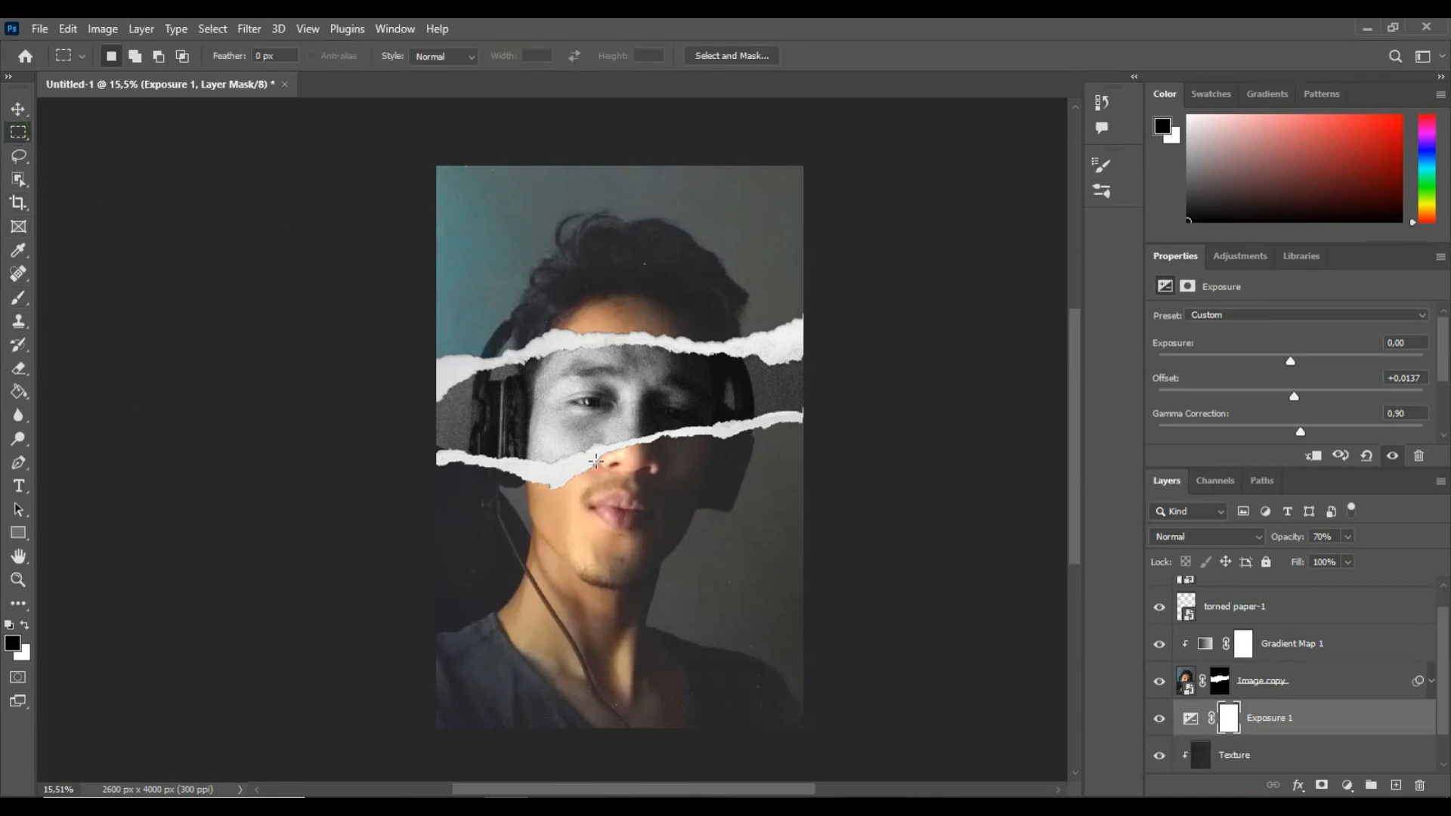
- Review the layer stack, then hide the interface panels and examine the finished torn-paper portrait up close and as a whole
scroll(1444, 629, down, 1)
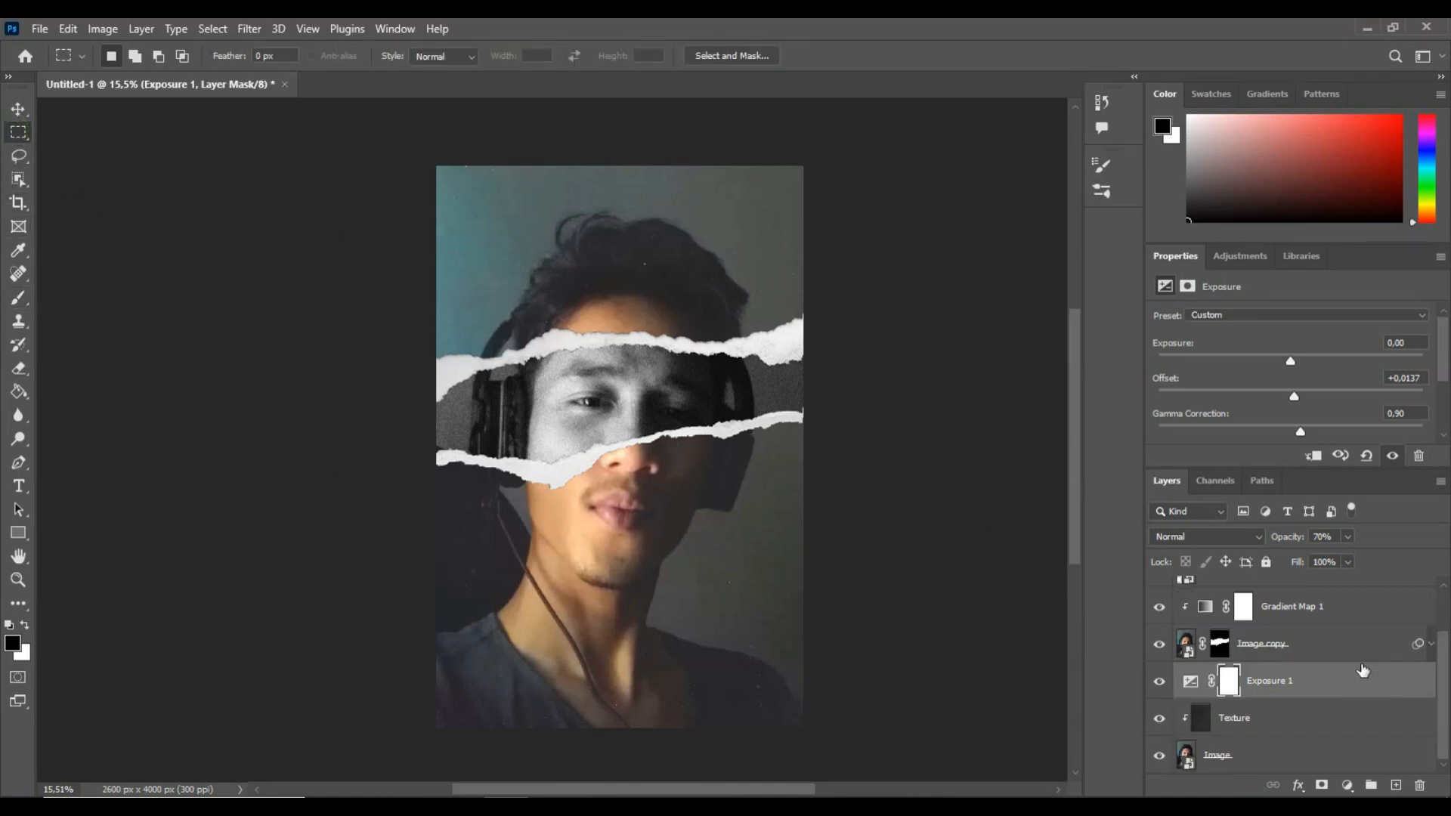
scroll(1311, 692, up, 1)
scroll(1311, 693, up, 1)
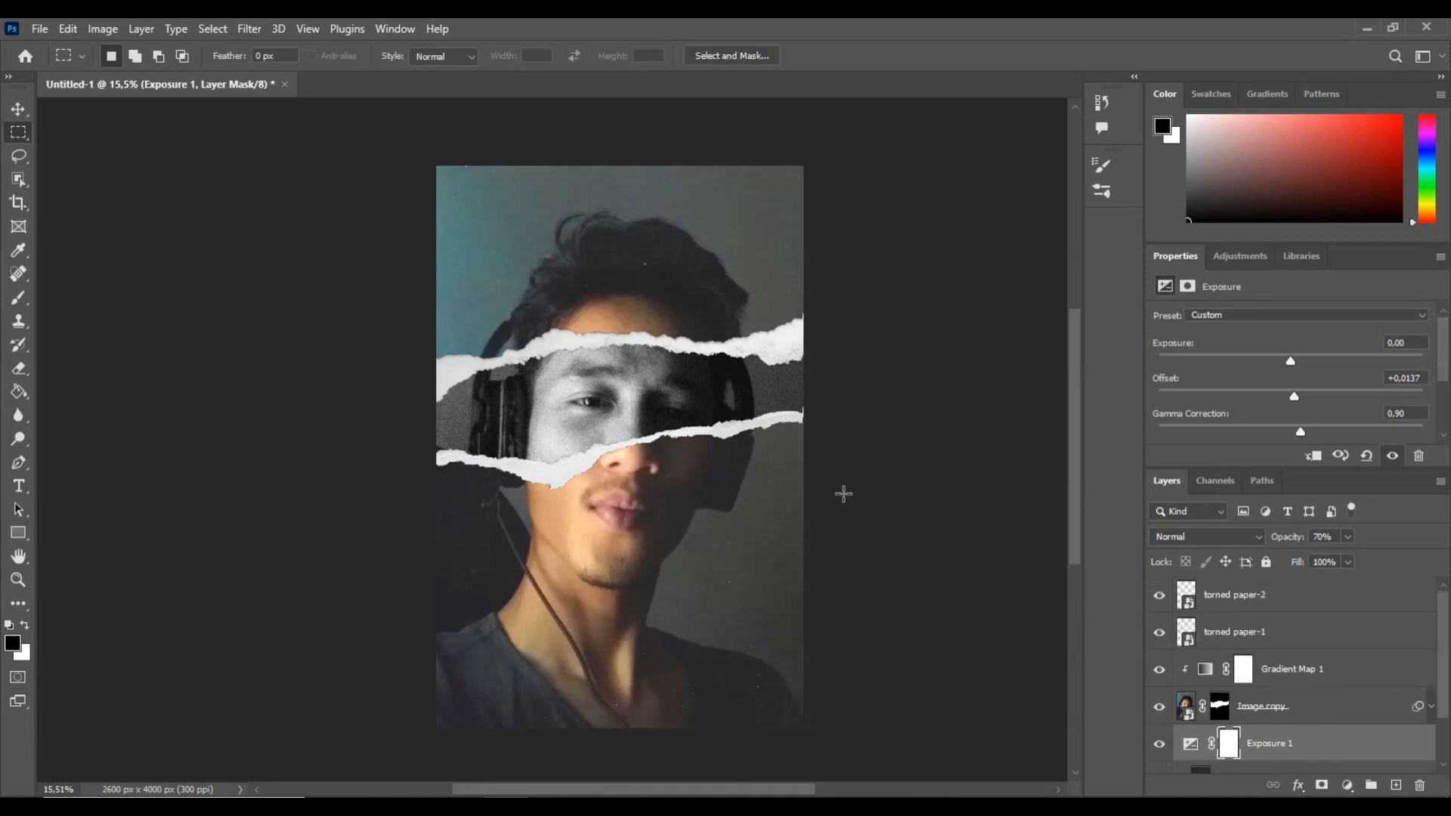
key(Tab)
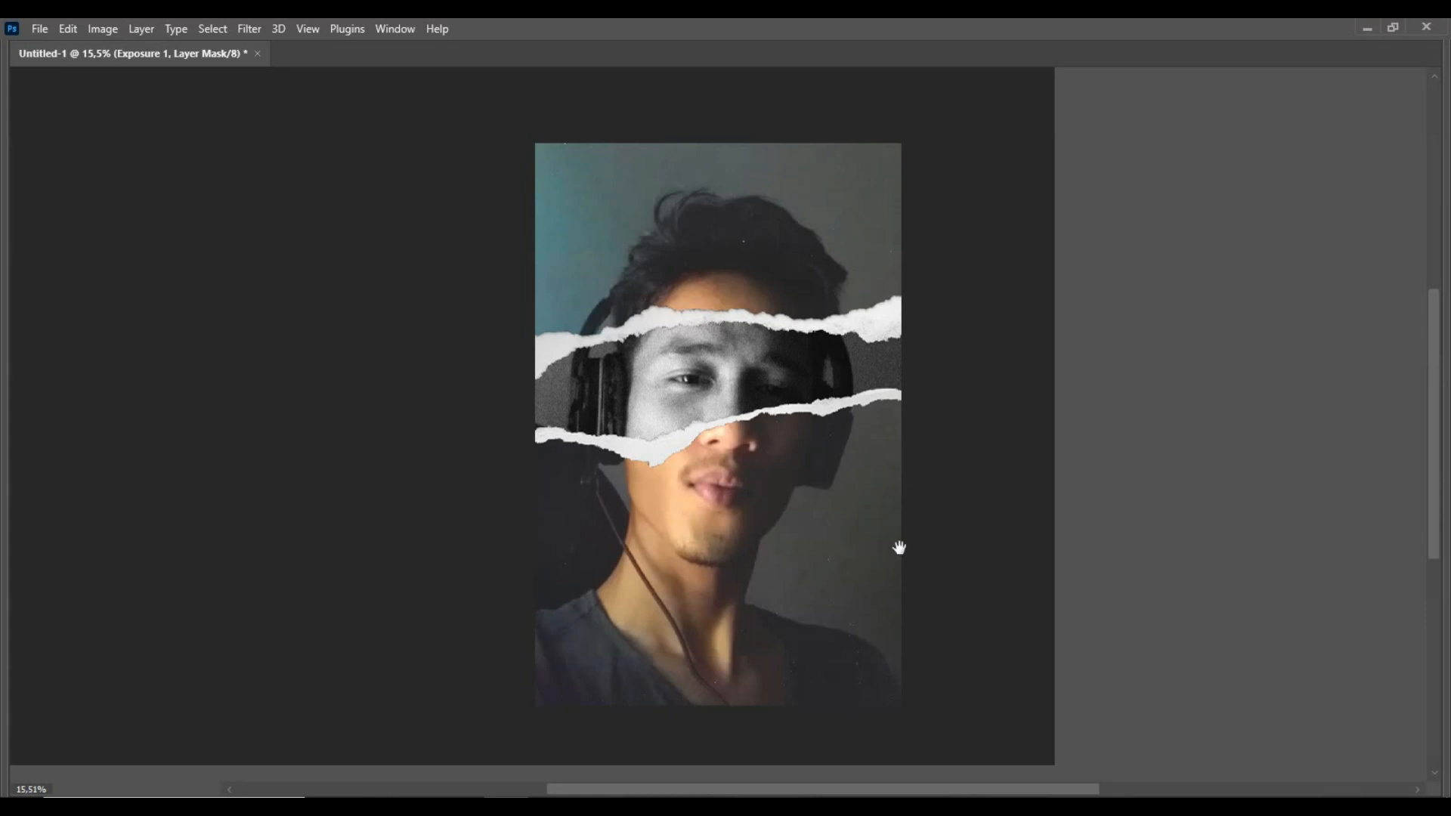
scroll(900, 549, up, 1)
scroll(899, 550, up, 1)
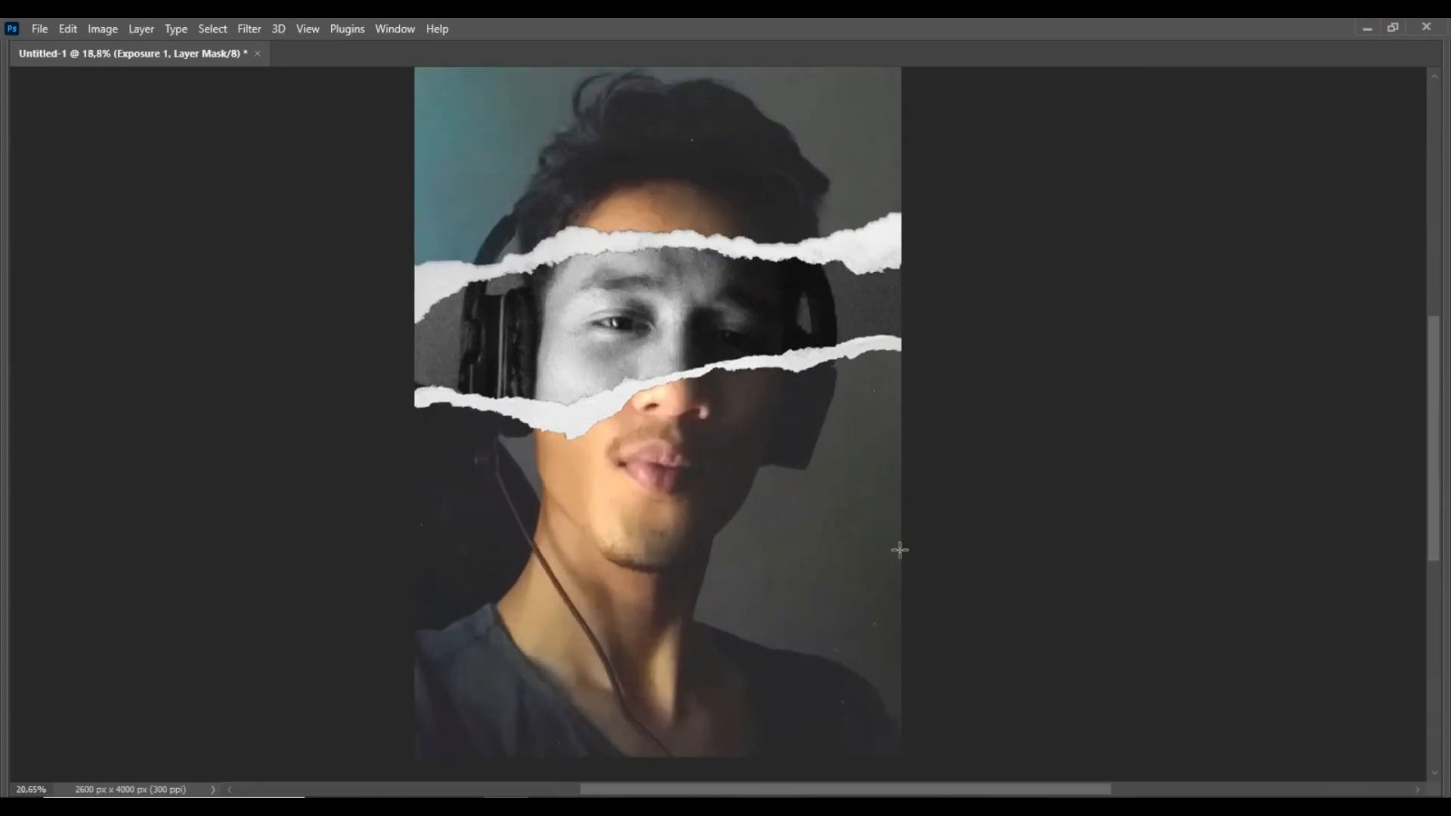
scroll(899, 550, down, 2)
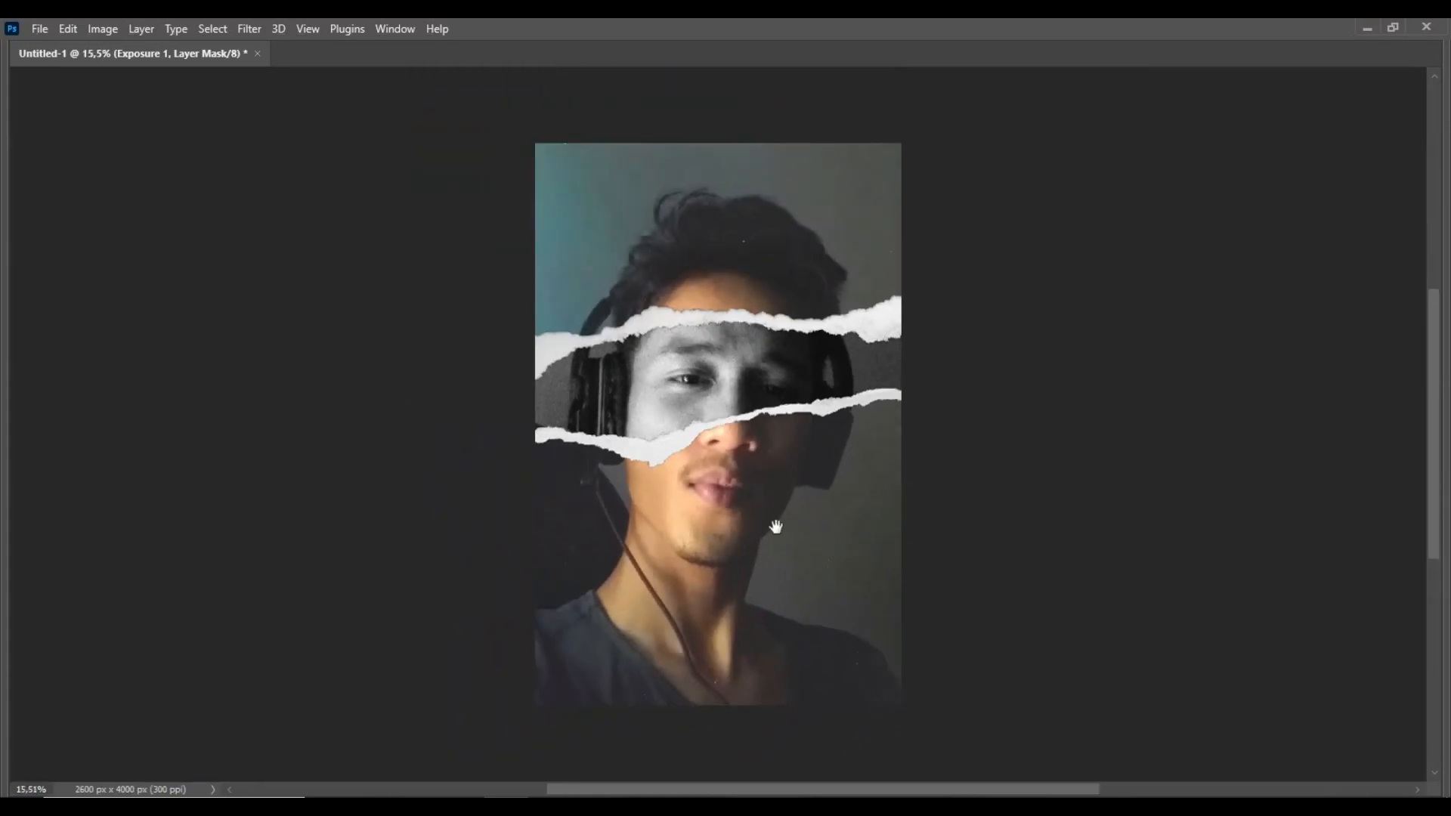
mouse_move(777, 527)
mouse_down()
mouse_move(802, 536)
mouse_move(787, 513)
mouse_up()
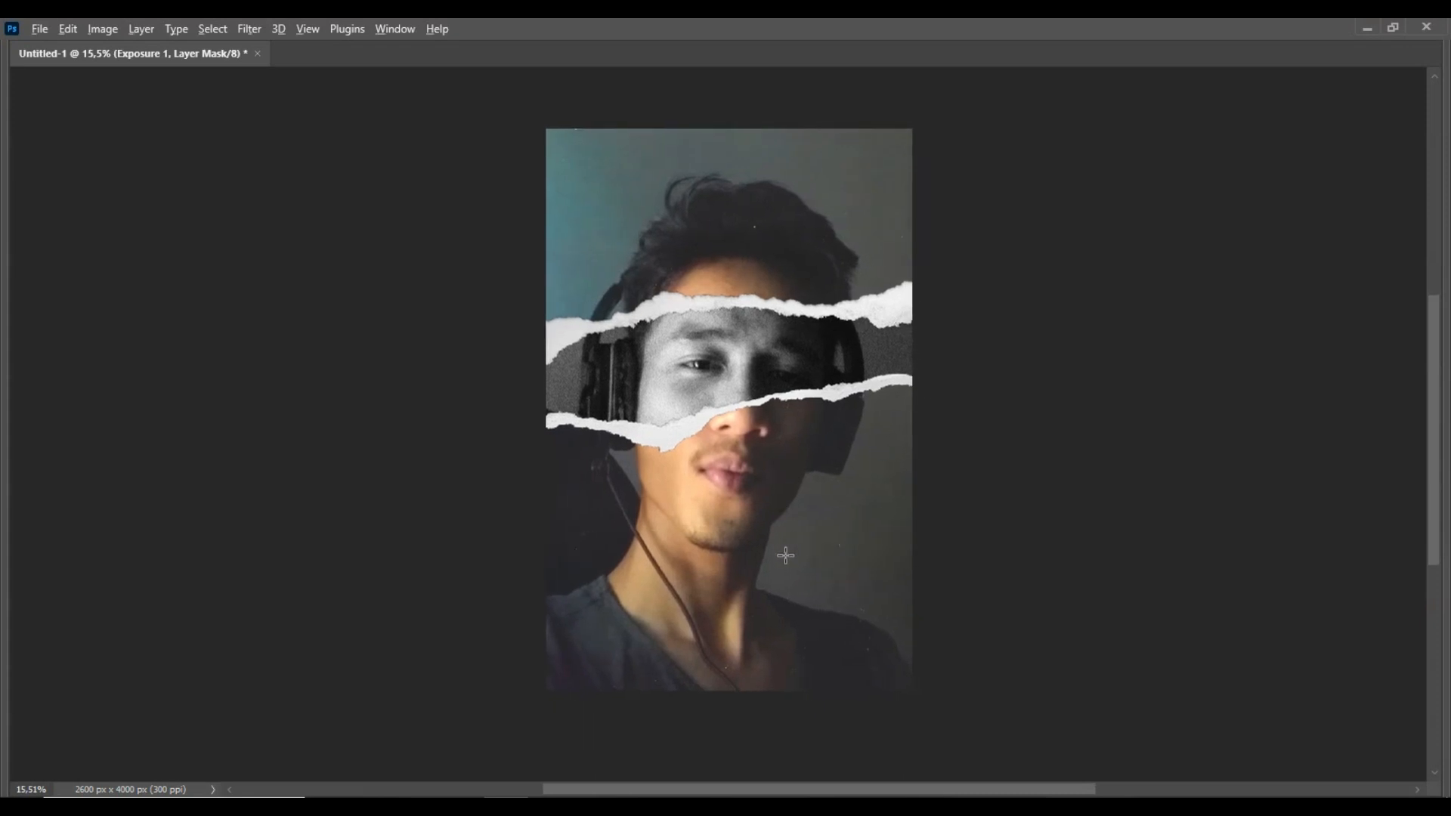
scroll(786, 563, up, 1)
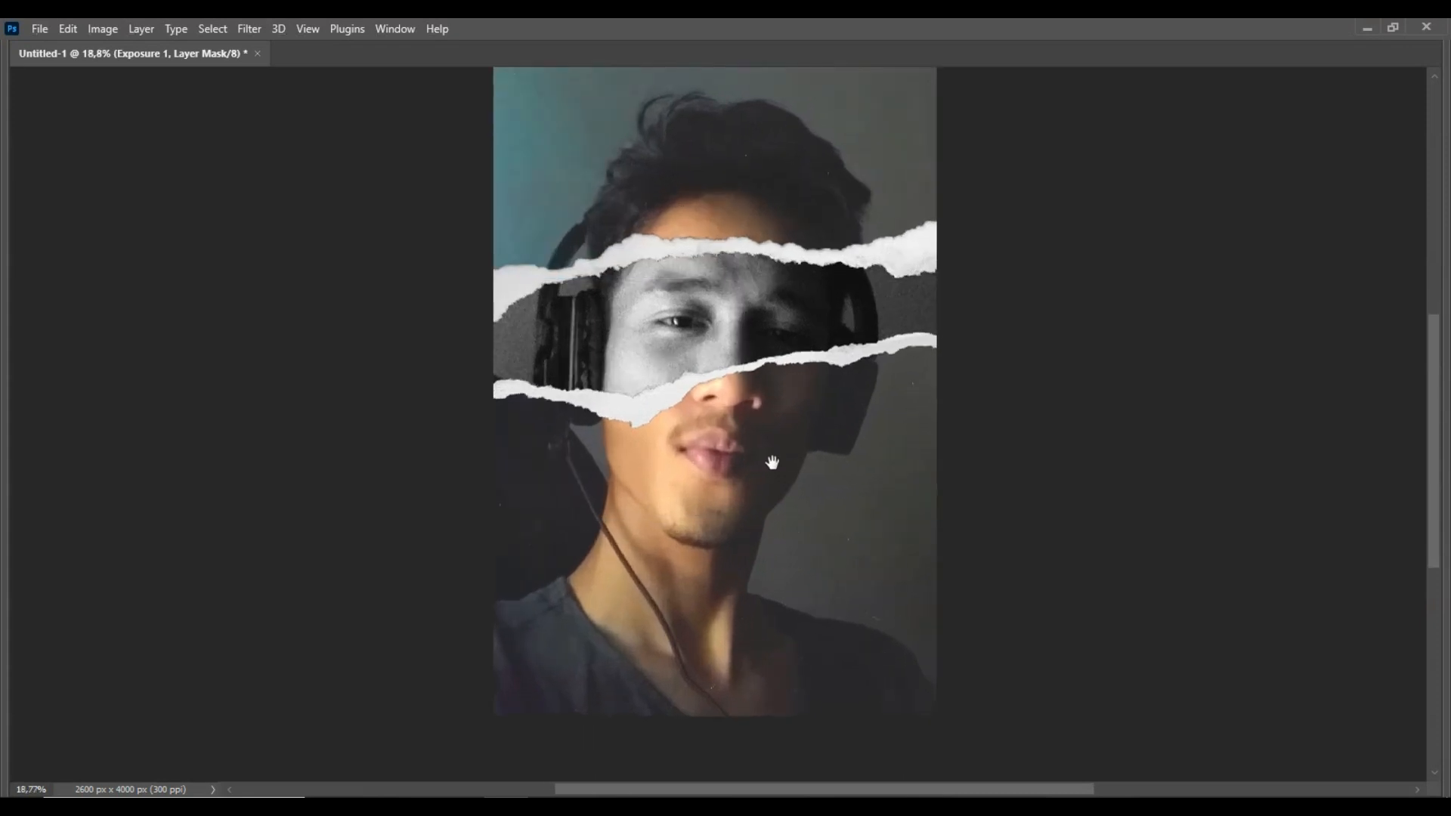
drag(771, 460, 771, 492)
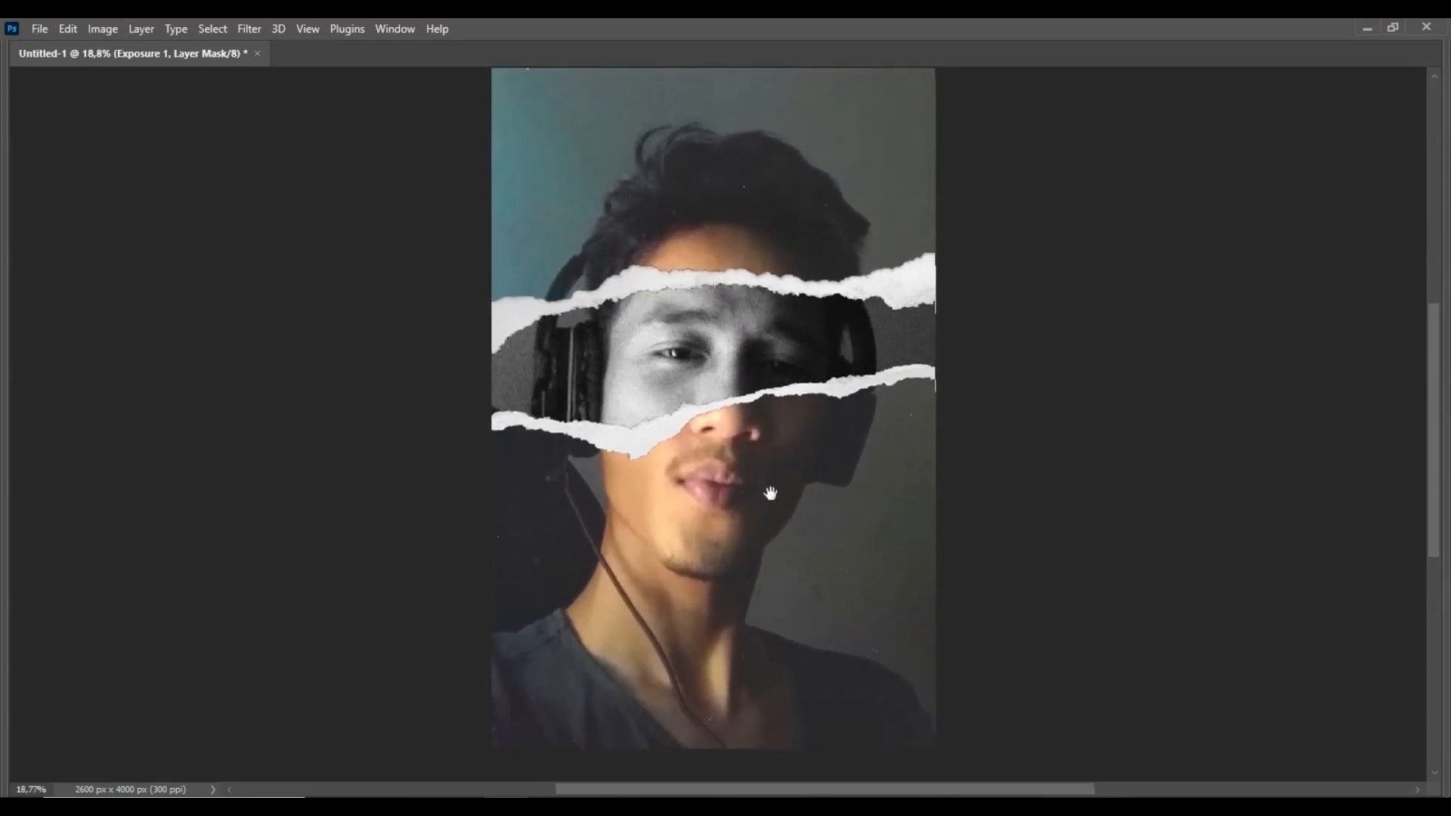